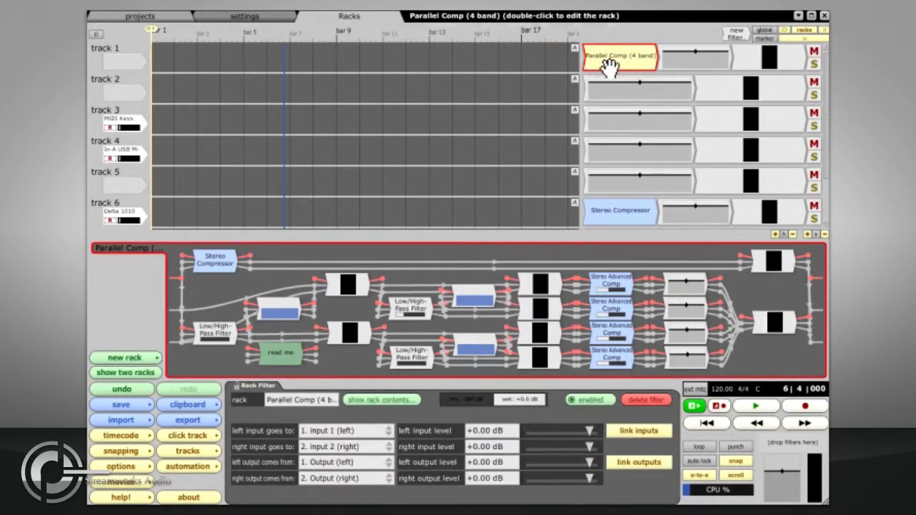
Show the contents of track 1's Parallel Comp (4 band) rack, and create a new empty rack
double_click(605, 62)
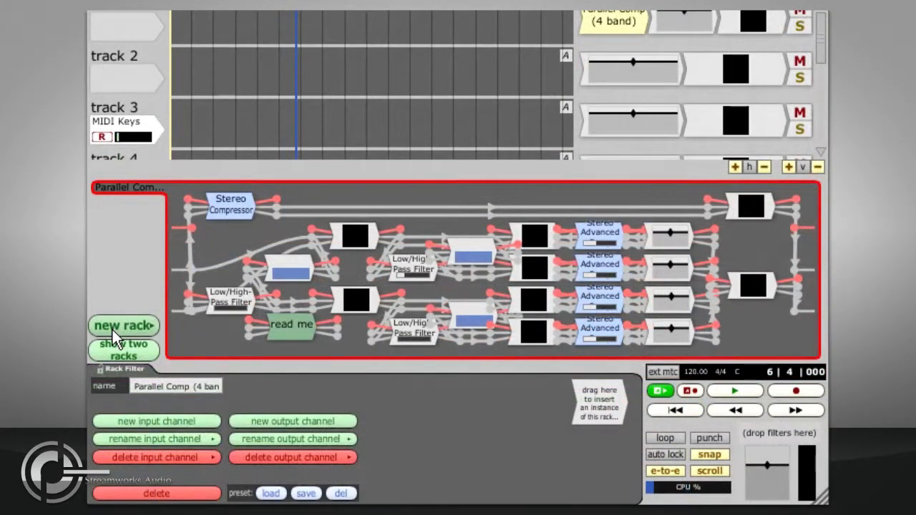
left_click(112, 330)
left_click(132, 302)
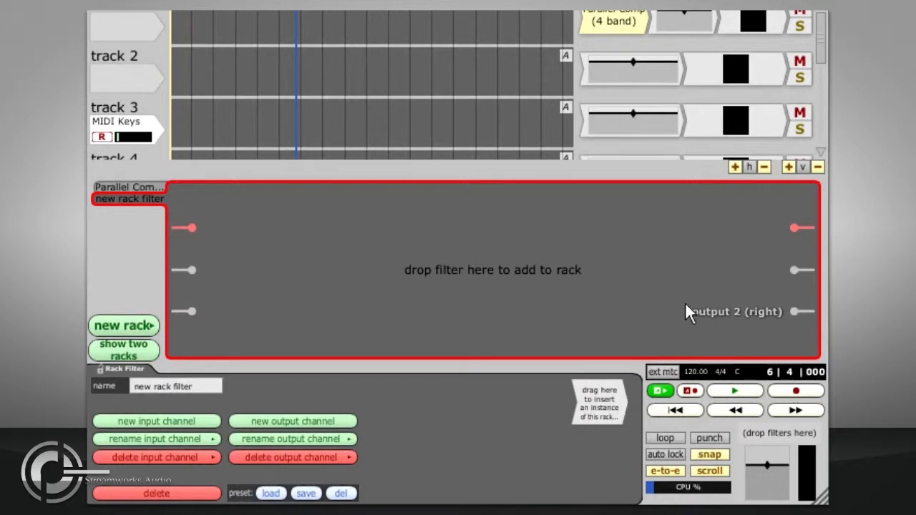
Add an input channel named "3" to the new rack and rename it "input 3"
left_click(200, 420)
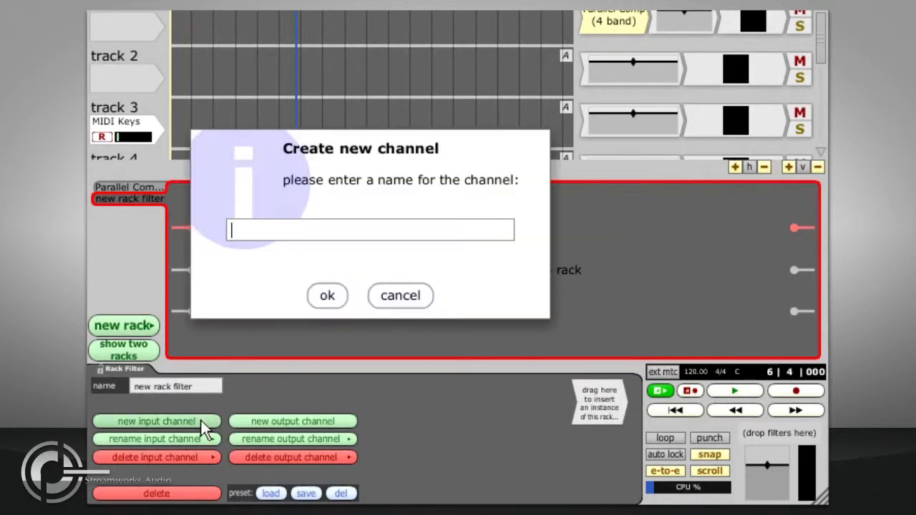
type("3")
key("Return")
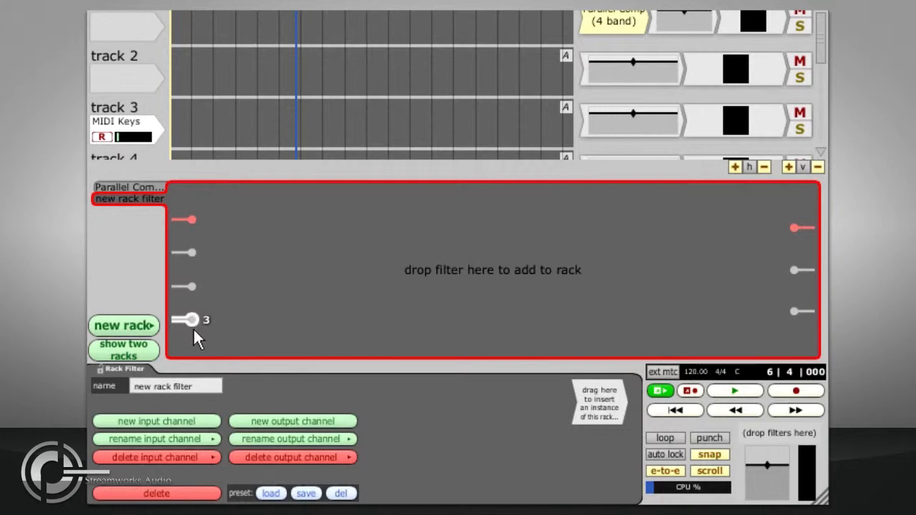
left_click(193, 437)
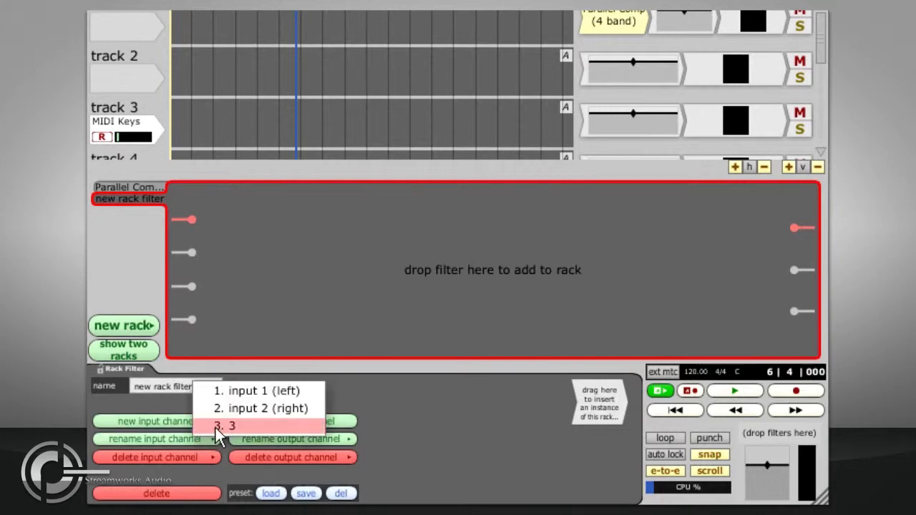
left_click(215, 427)
key("Home")
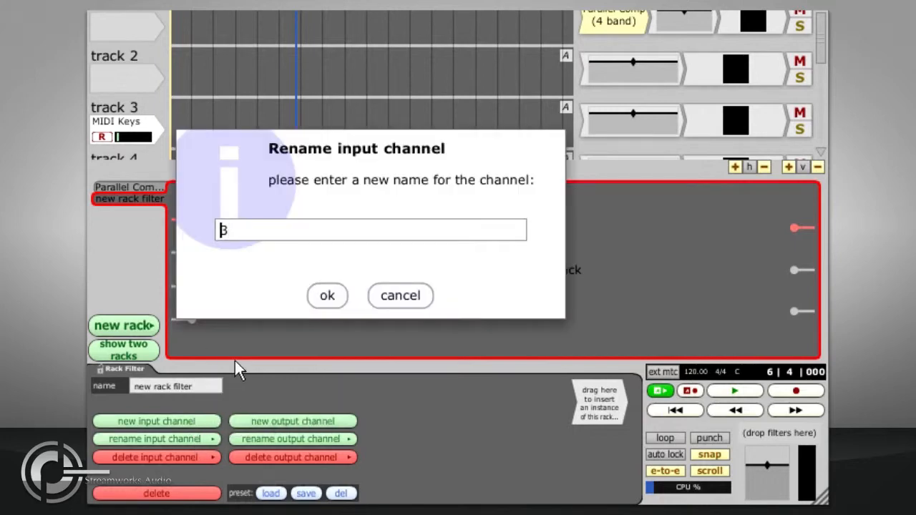
type("input")
key("Return")
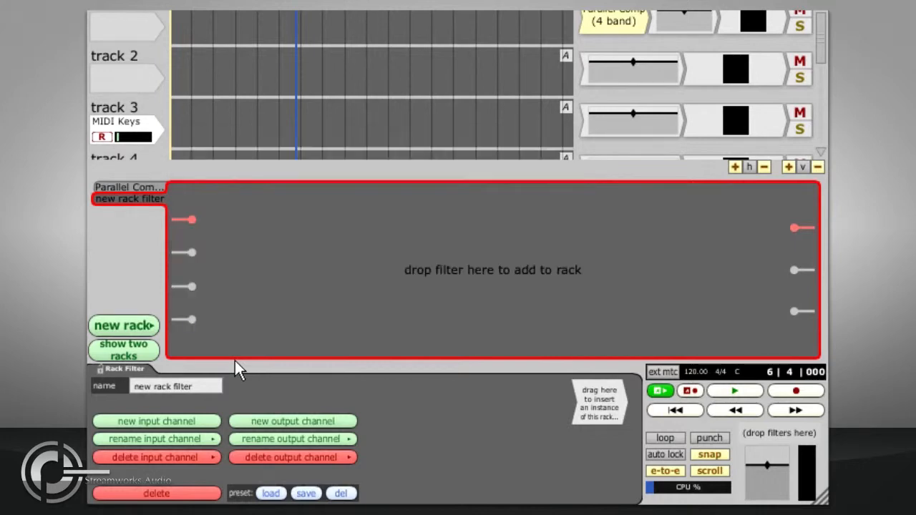
Shorten the rack's name to "new rack"
left_click_drag(204, 386, 173, 387)
key("BackSpace")
key("Return")
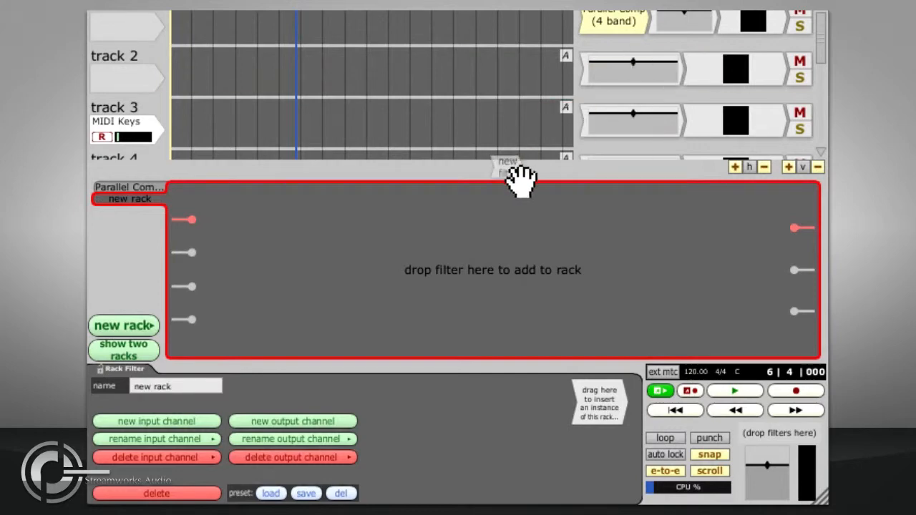
Add an auto-connected Tracktion Reverb filter to the middle of the rack, and reroute its right input to input 3
left_click(435, 252)
mouse_move(459, 262)
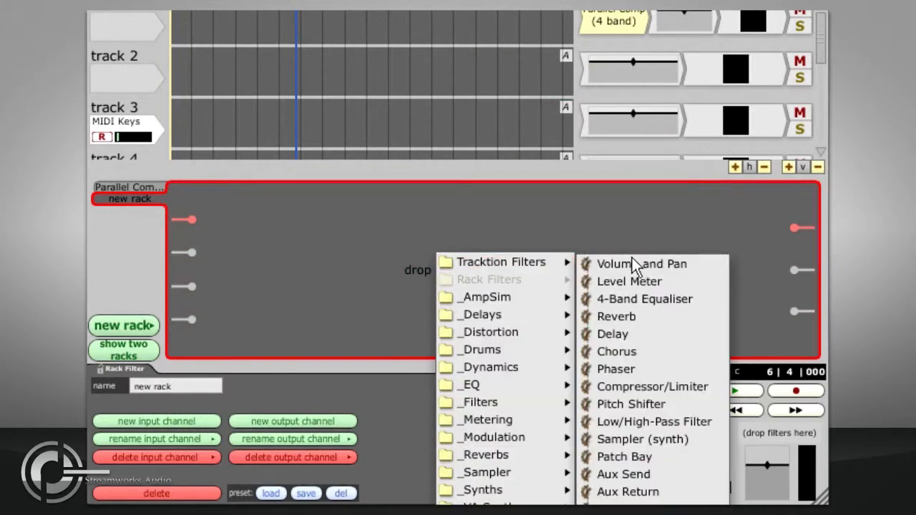
left_click(623, 315)
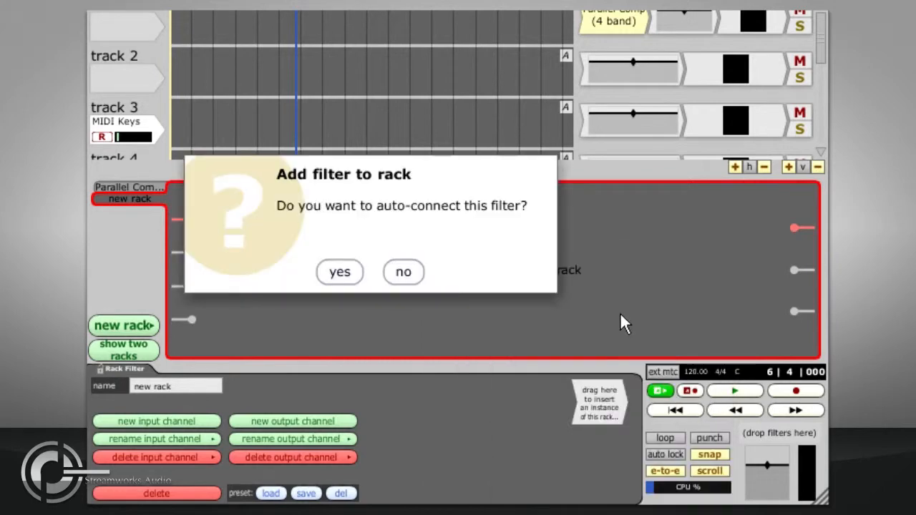
left_click(338, 272)
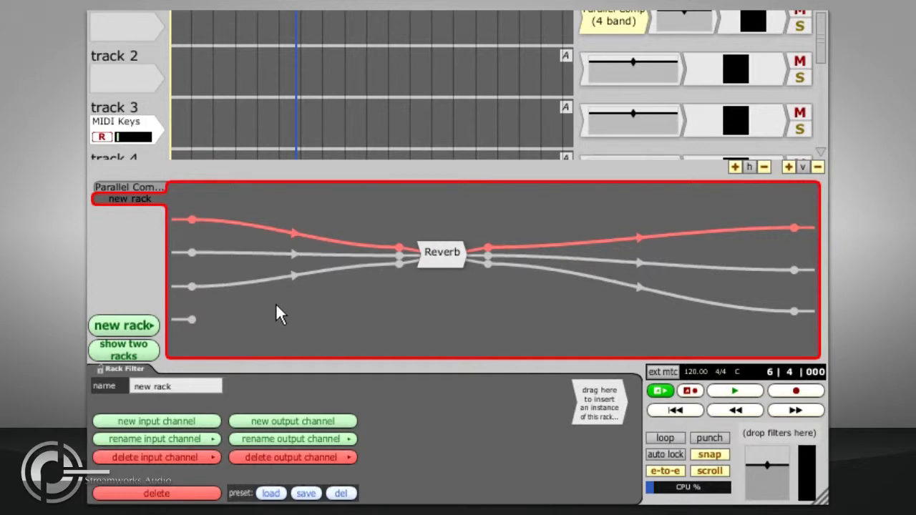
left_click_drag(232, 286, 190, 319)
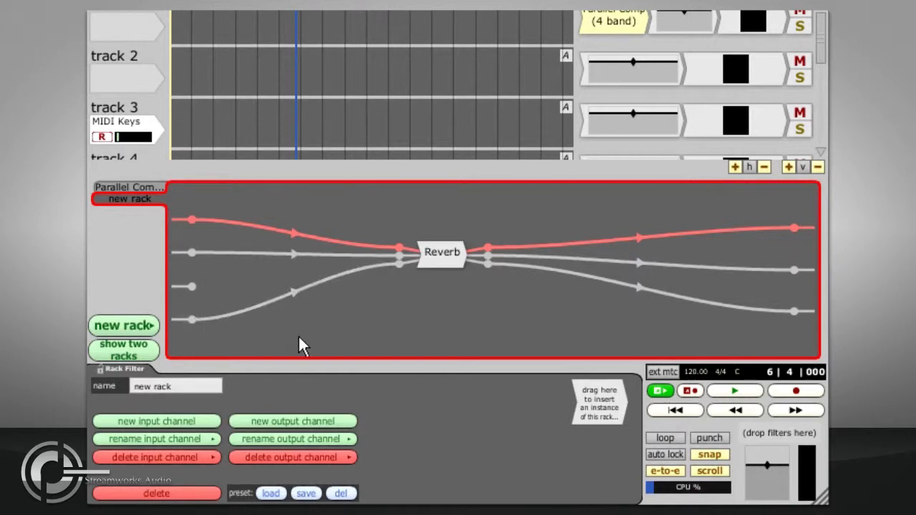
Move the Stereo Compressor from track 6 into the rack and wire its left and right channels between the rack inputs and the Reverb
scroll(602, 152, "down", 3)
left_click_drag(623, 133, 332, 303)
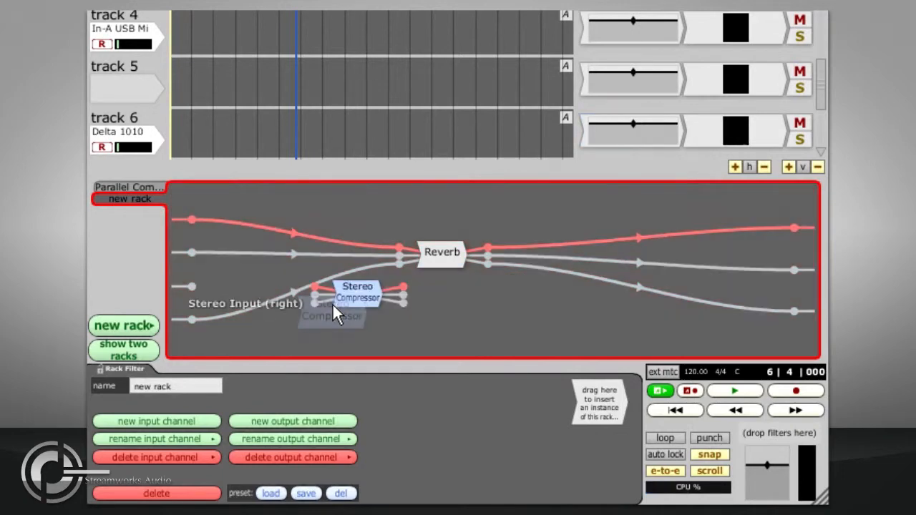
left_click_drag(375, 264, 316, 303)
left_click_drag(337, 257, 361, 286)
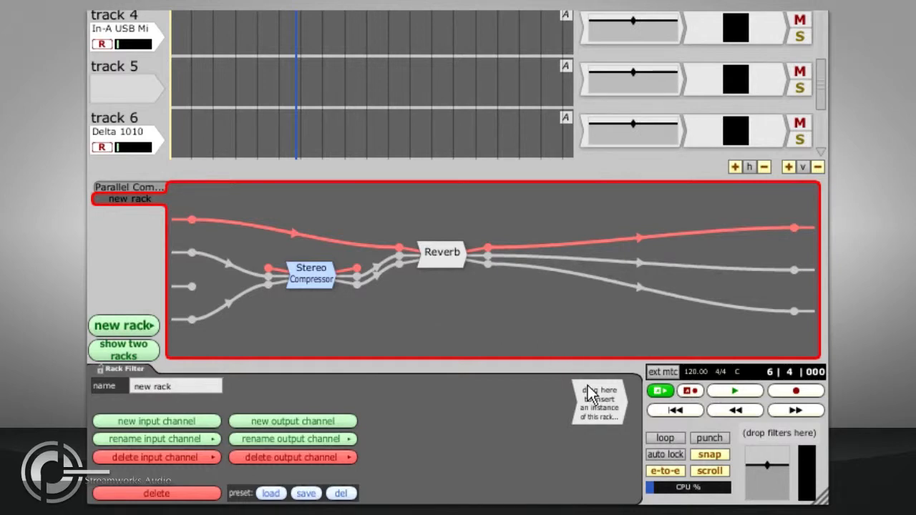
Insert an instance of the new rack on track 6
left_click_drag(597, 395, 603, 132)
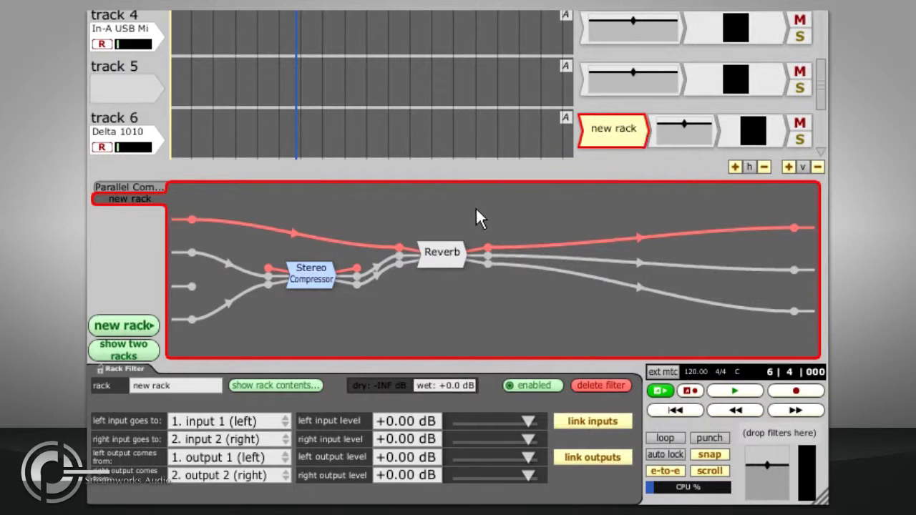
Try copying track 6's rack instance to tracks 5 and 4, and undo the copies
left_click_drag(633, 140, 584, 31)
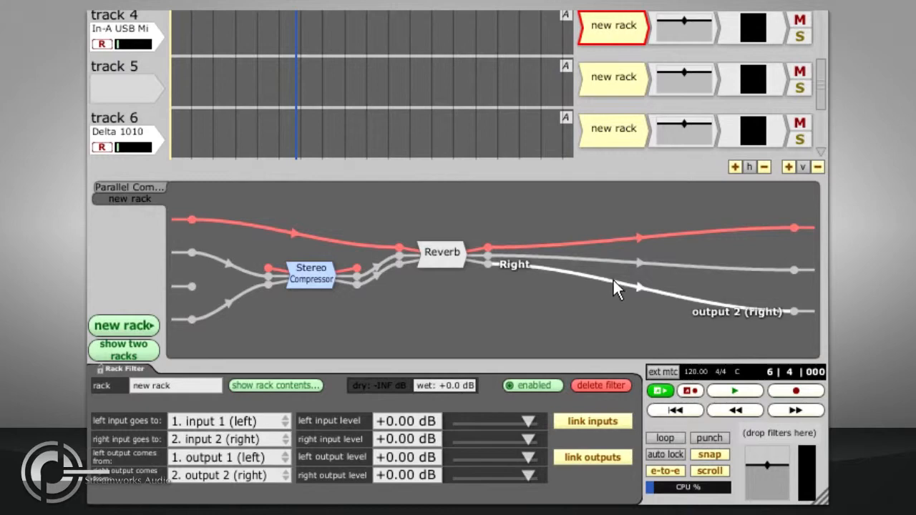
key("ctrl+z")
key("ctrl+z")
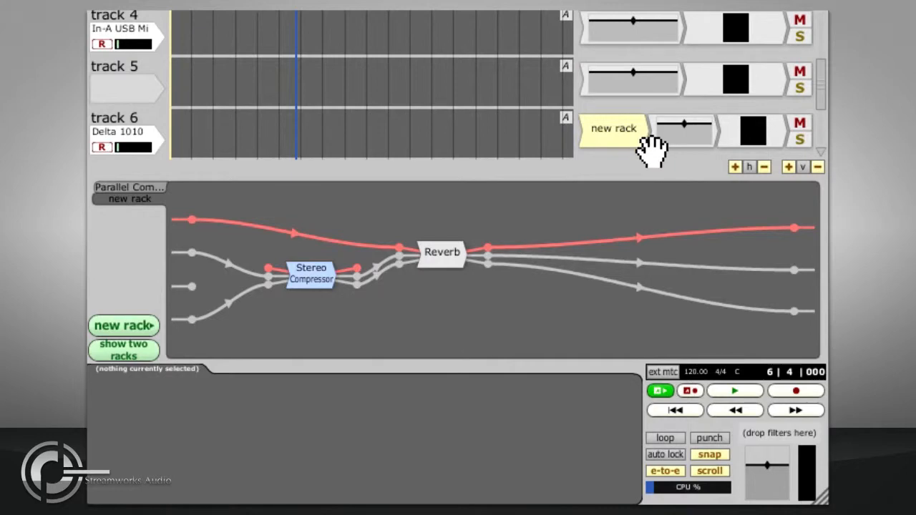
Try the rack instance in the master filter section and on the Bok_Nun_take1_inst clip
left_click_drag(634, 143, 798, 445)
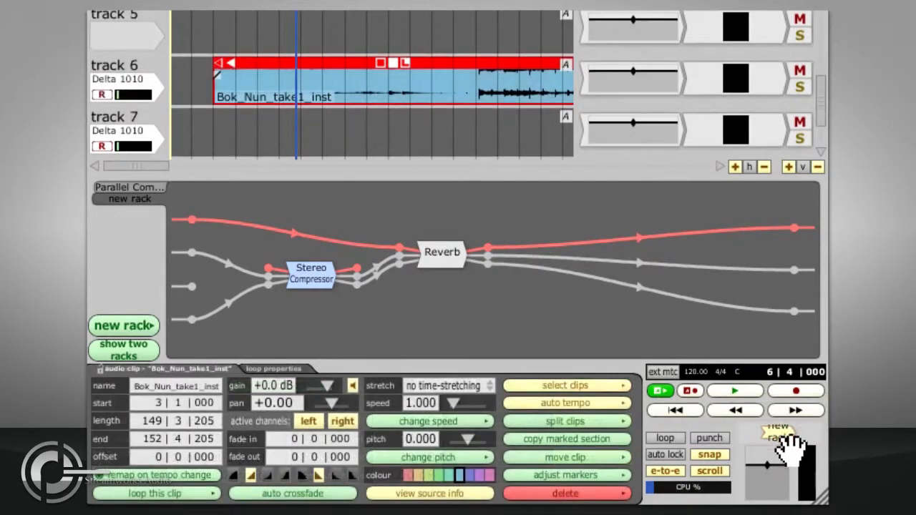
left_click_drag(790, 442, 409, 91)
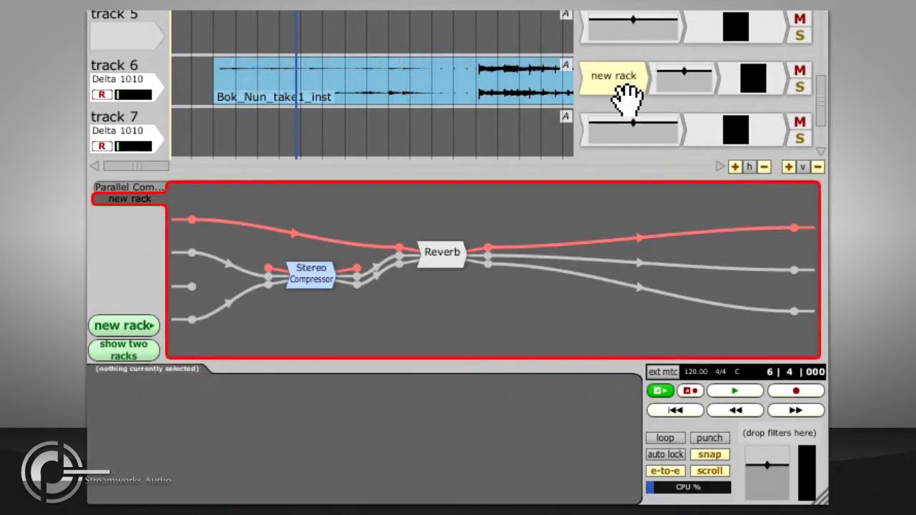
Select the rack instance on track 6 and set its left input destination to <none>
left_click(624, 90)
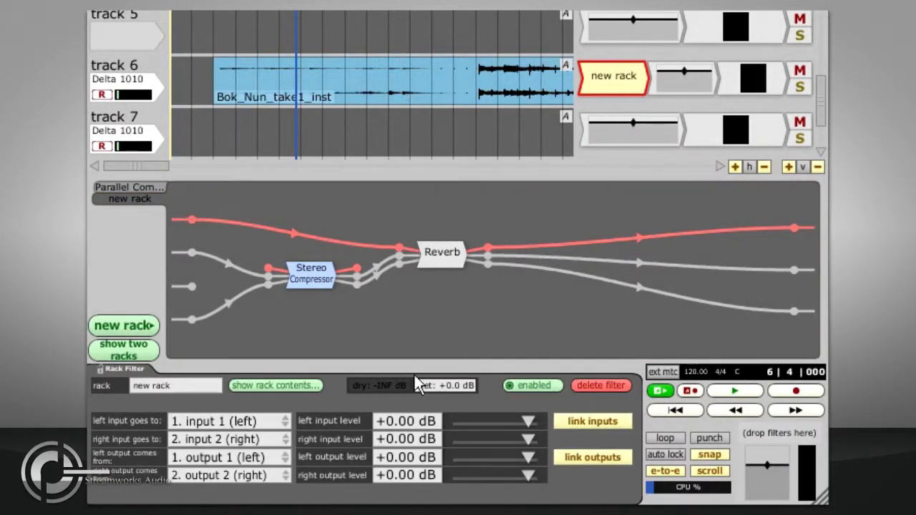
left_click(269, 421)
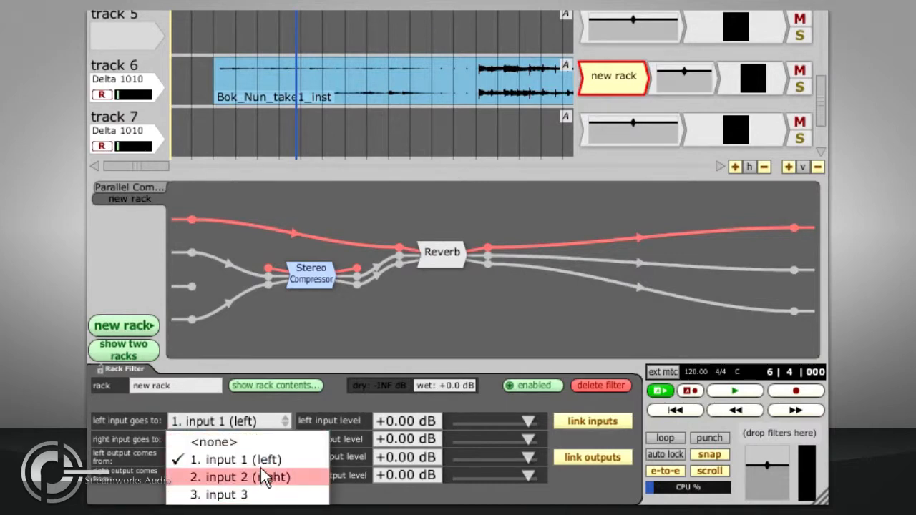
left_click(262, 441)
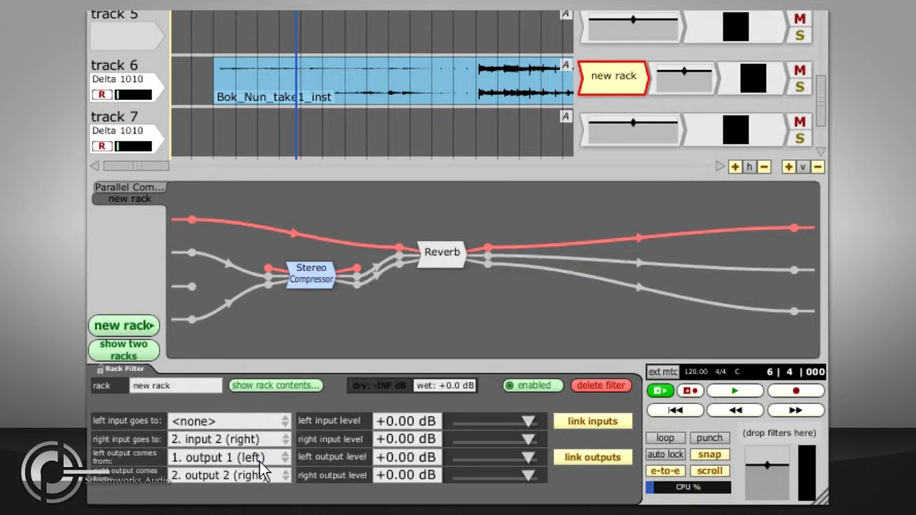
Route the rack's left input to 1. input 1 (left), and raise its dry level to +0.0 dB before lowering it again
left_click_drag(392, 386, 439, 391)
left_click(267, 423)
left_click(263, 462)
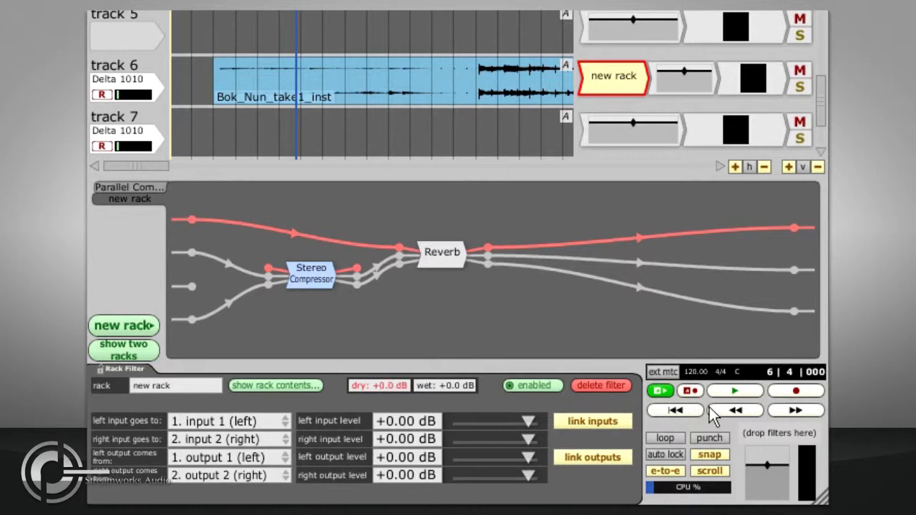
left_click_drag(742, 403, 367, 408)
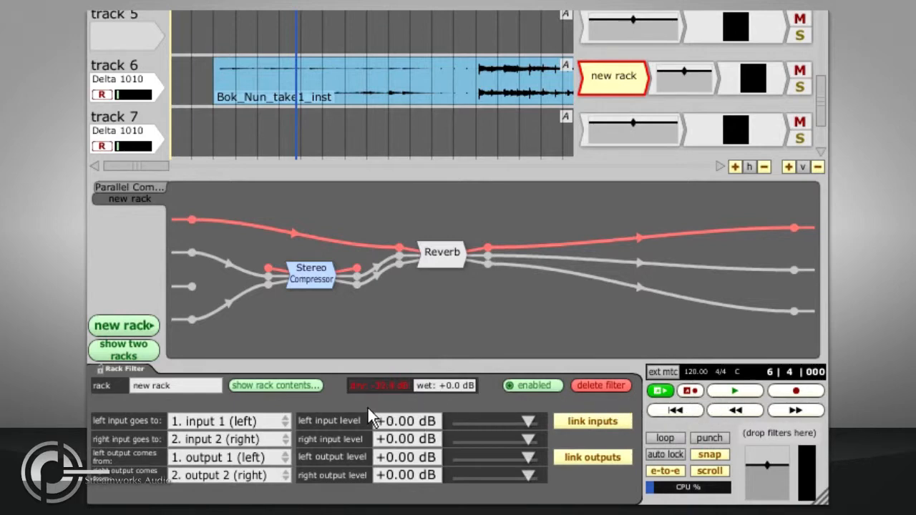
left_click_drag(297, 414, 297, 414)
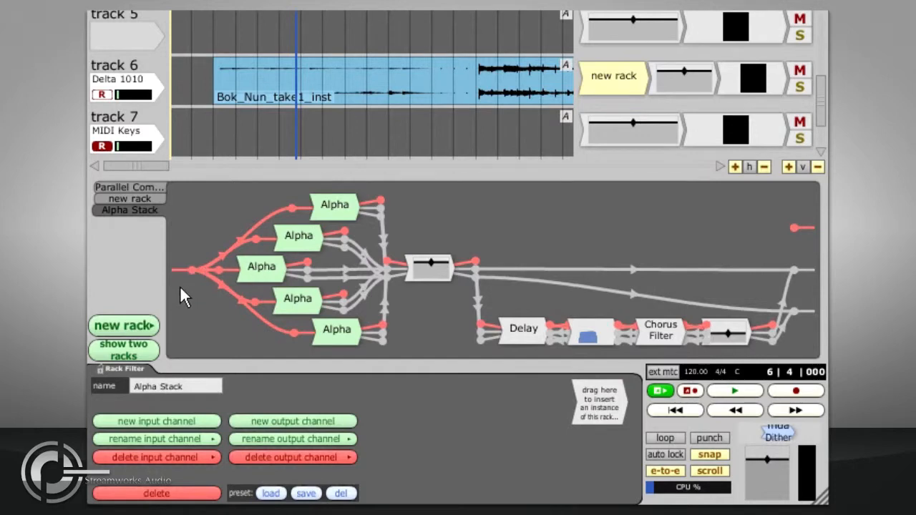
Insert an instance of the Alpha Stack rack on track 7, and try it on track 8
left_click_drag(605, 398, 597, 125)
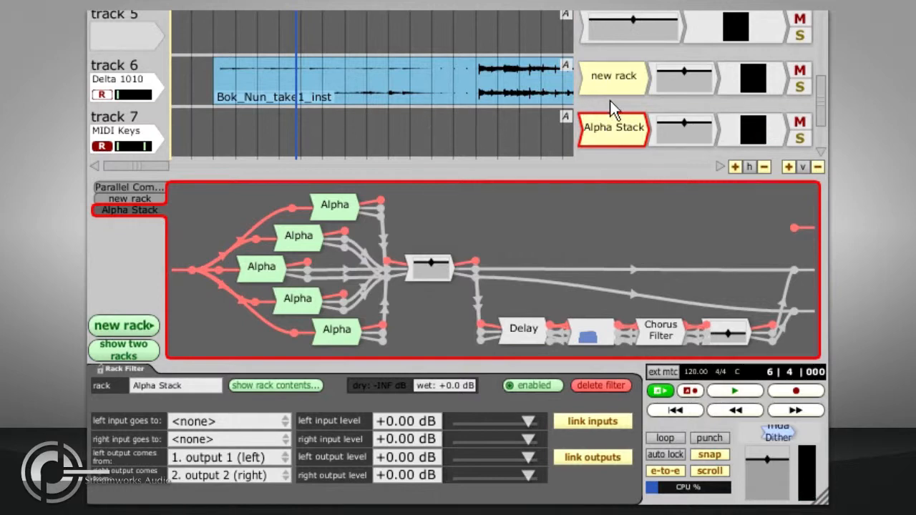
scroll(613, 109, "down", 1)
left_click_drag(617, 80, 607, 129)
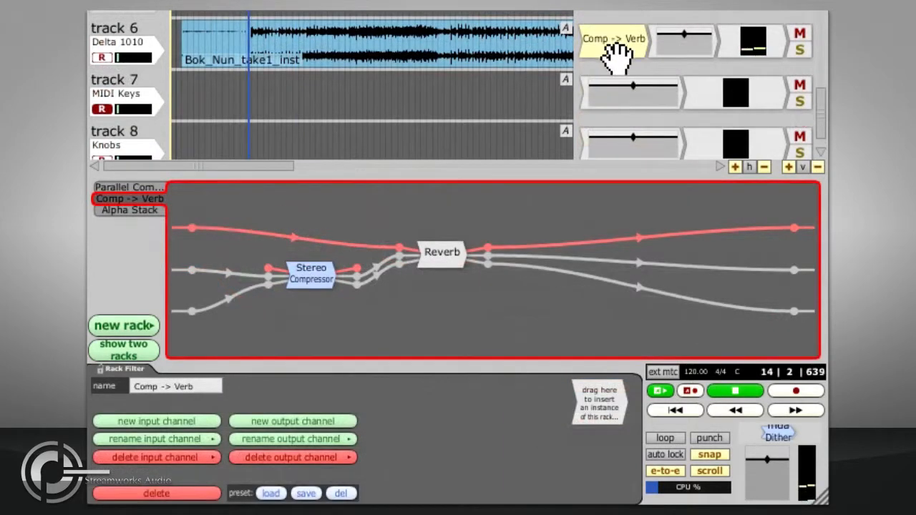
Try a copy of track 6's Comp -> Verb rack on track 7 during playback, and delete the copy
left_click_drag(615, 53, 597, 95)
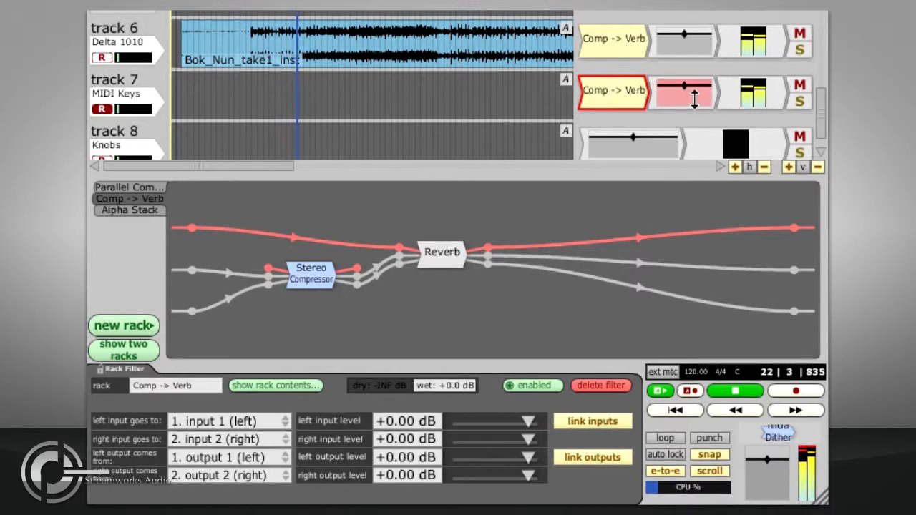
key("space")
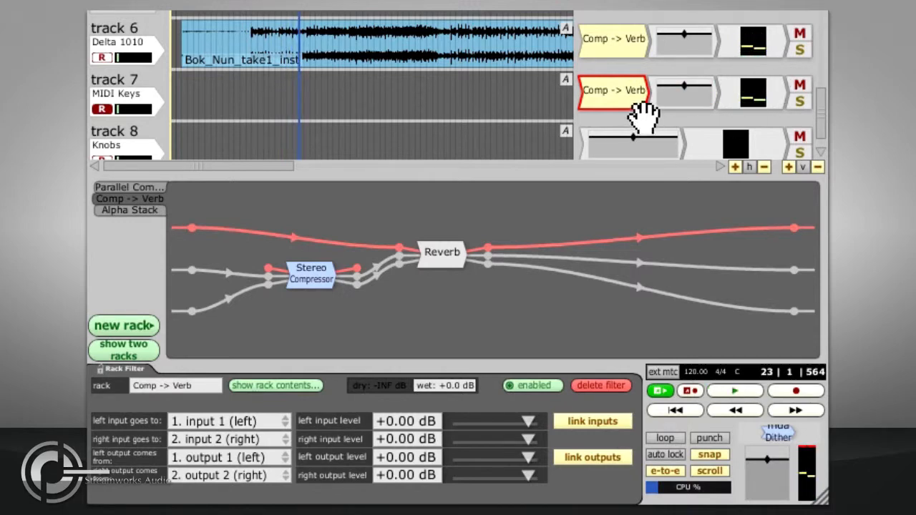
left_click(616, 96)
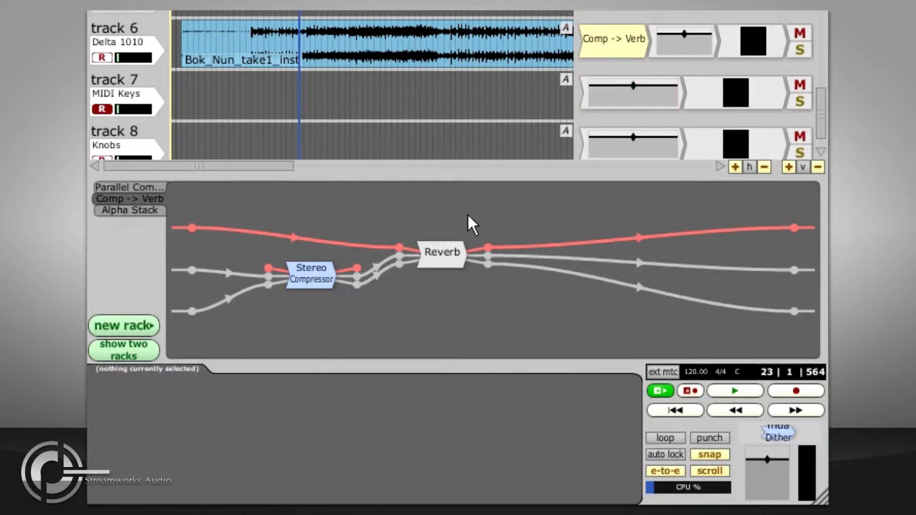
Save the Comp -> Verb rack as a new rack preset named "Comp -> Verb"
left_click(436, 214)
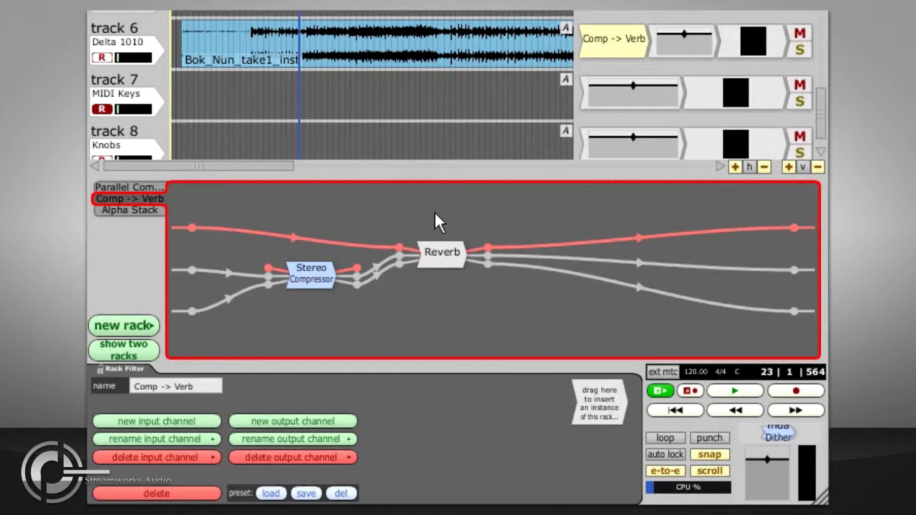
left_click(306, 494)
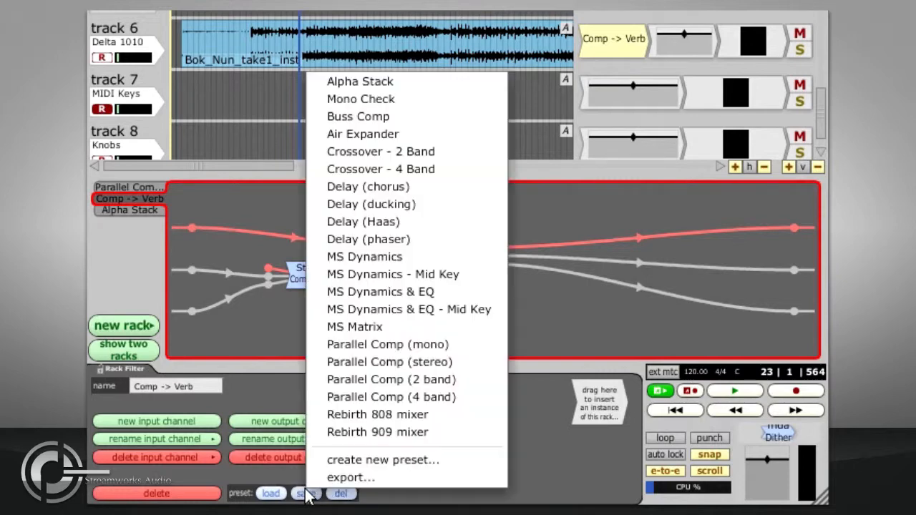
left_click(340, 460)
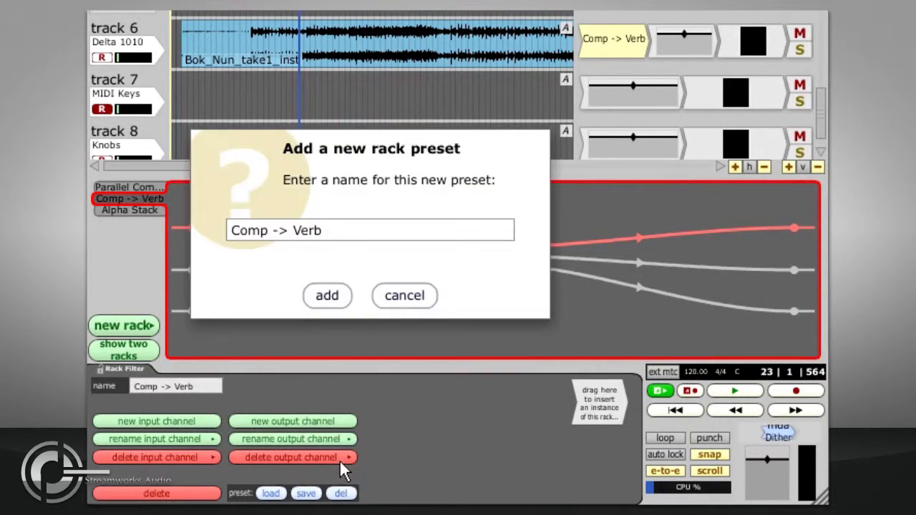
left_click(323, 300)
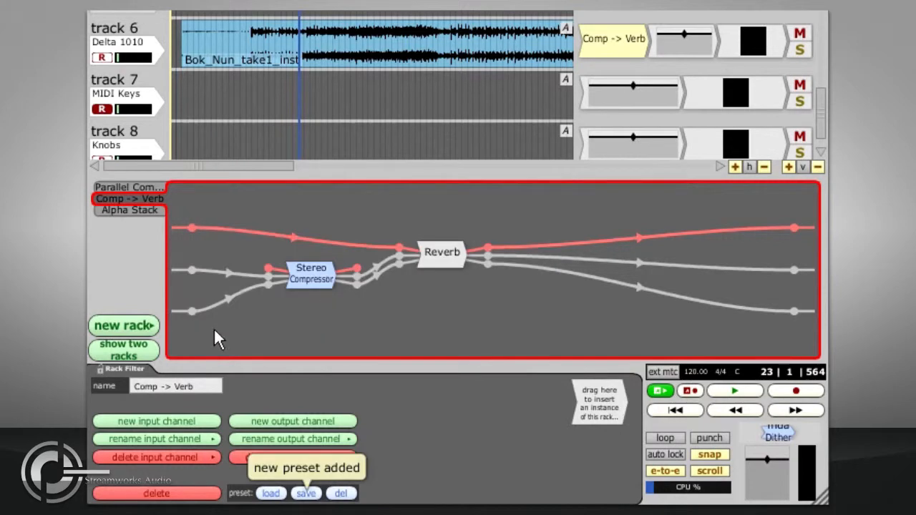
Load the Comp -> Verb preset as a new rack and insert an instance of it on track 7
left_click(143, 328)
mouse_move(177, 323)
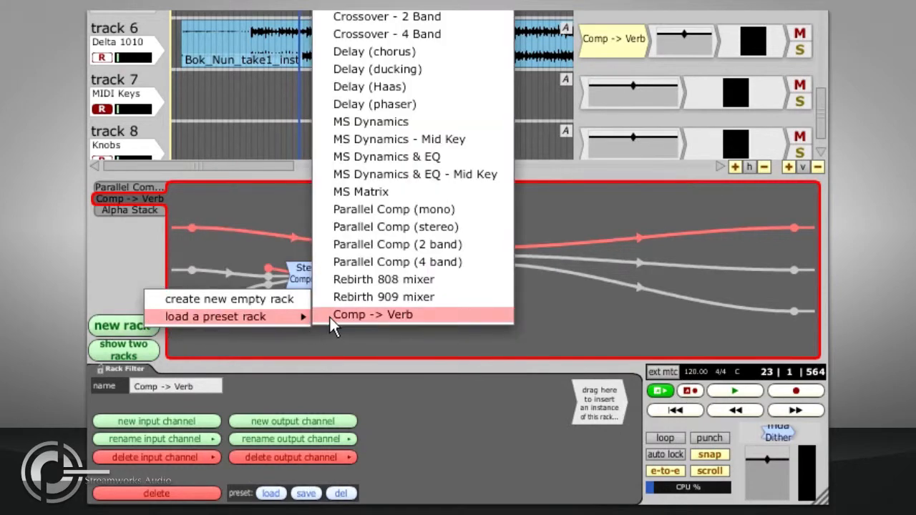
left_click(337, 315)
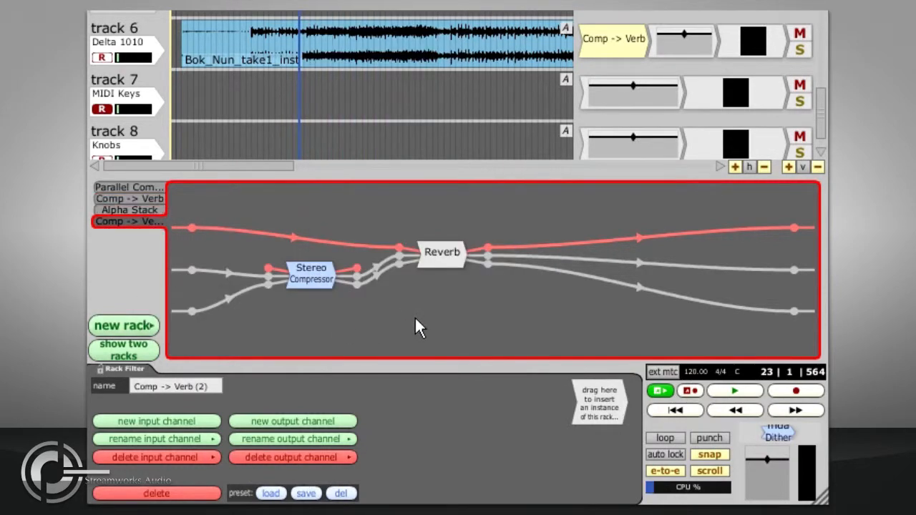
left_click_drag(605, 410, 601, 108)
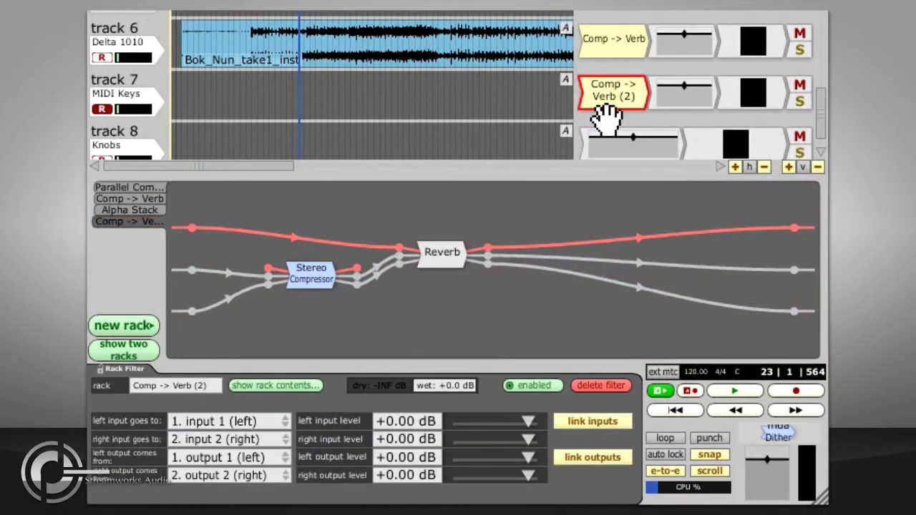
Compare the original and reloaded Comp -> Verb racks, displaying them side by side in the two-rack view
left_click(144, 200)
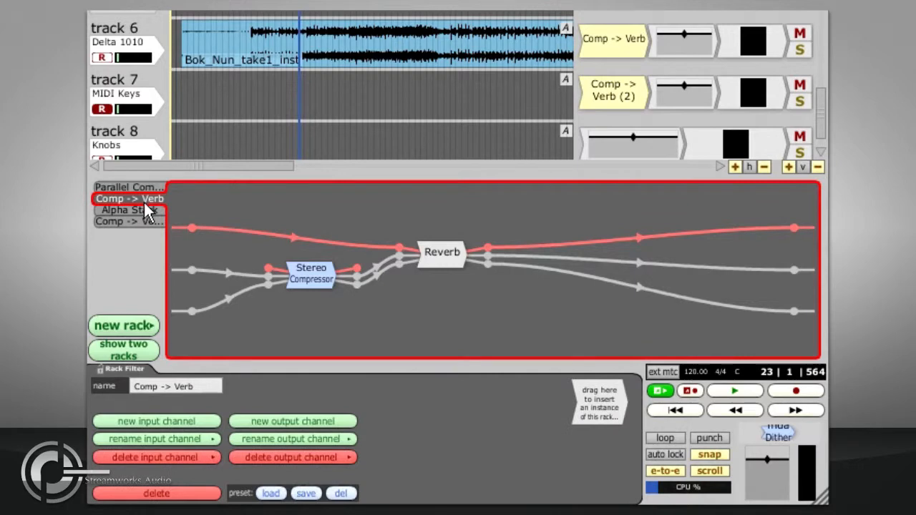
left_click(143, 225)
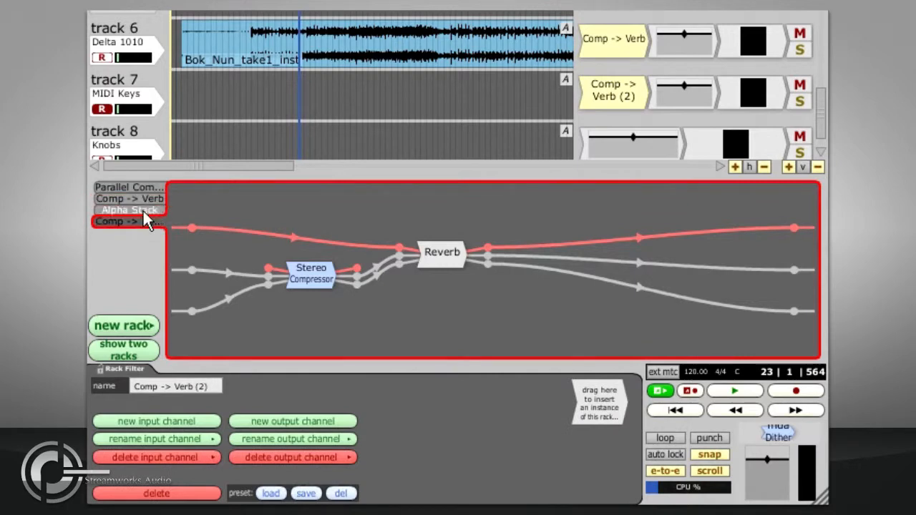
left_click(136, 347)
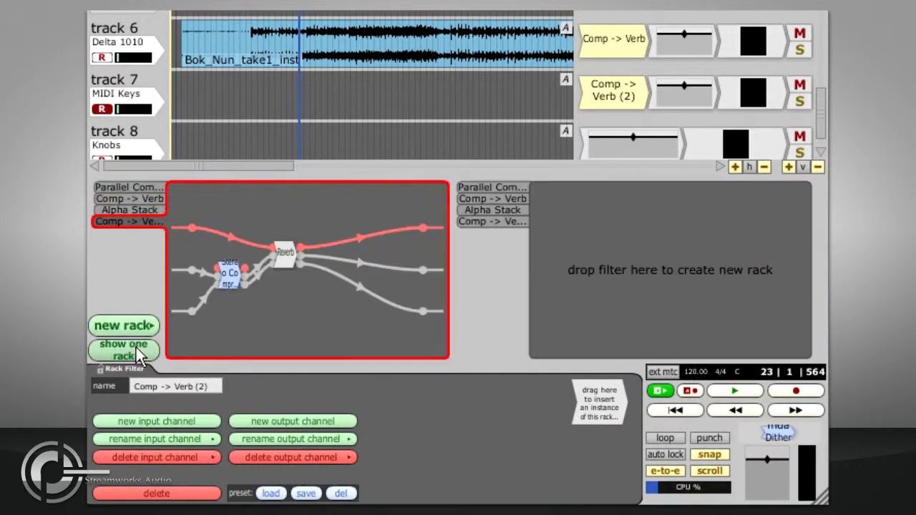
left_click(474, 200)
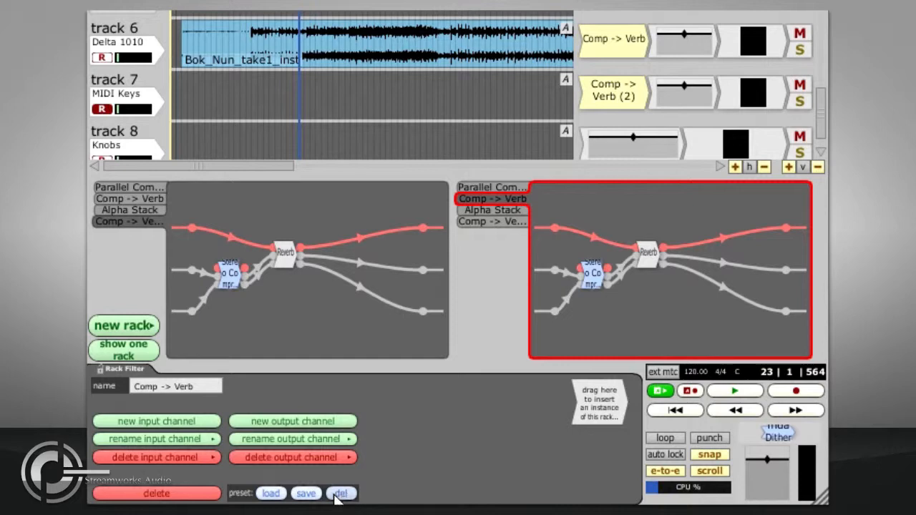
Examine the rack preset load and save choices, including exporting and importing a .trkrack file, without transferring any file
left_click(280, 498)
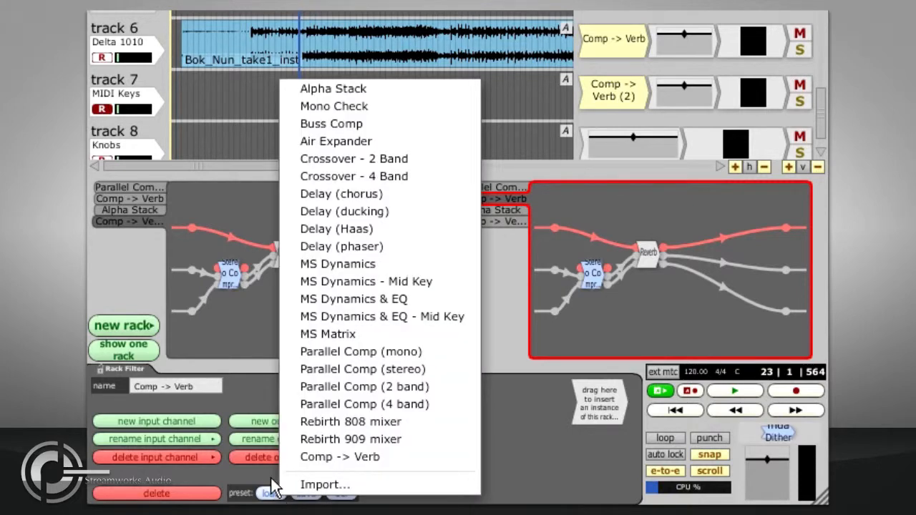
left_click(306, 493)
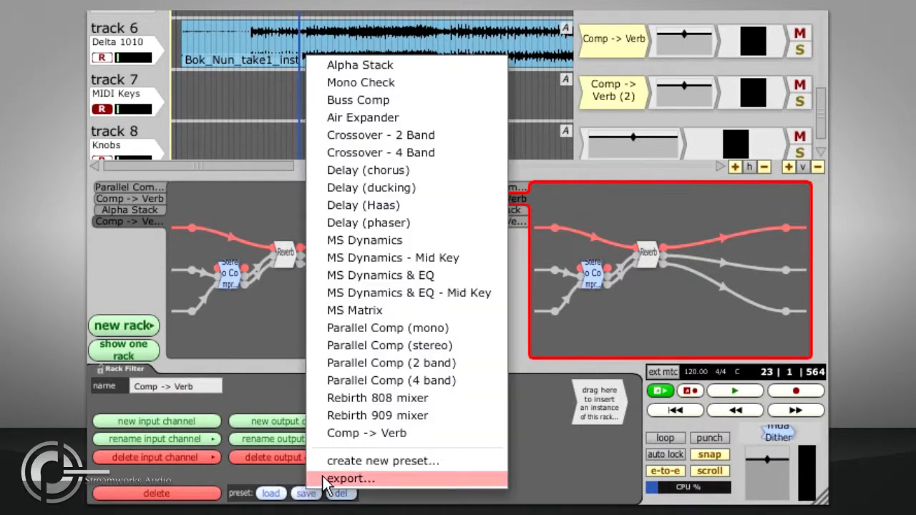
left_click(336, 479)
left_click(651, 422)
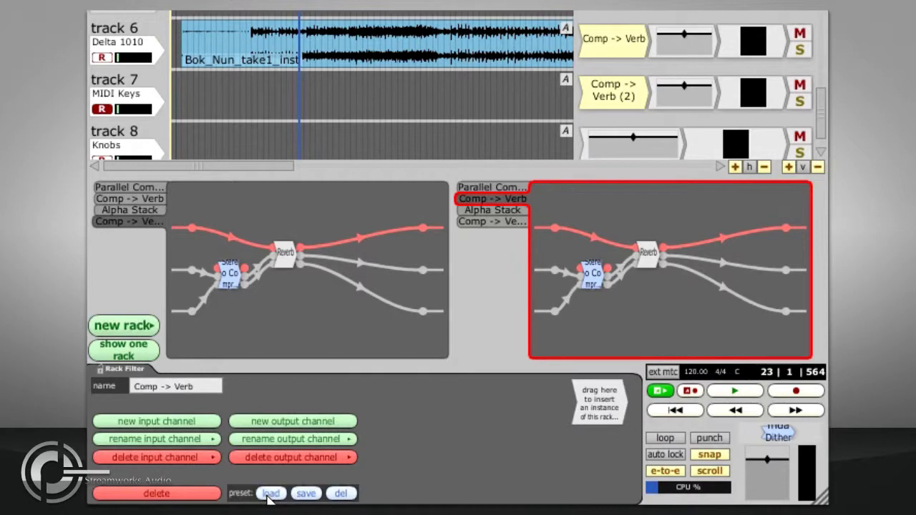
left_click(270, 493)
left_click(276, 486)
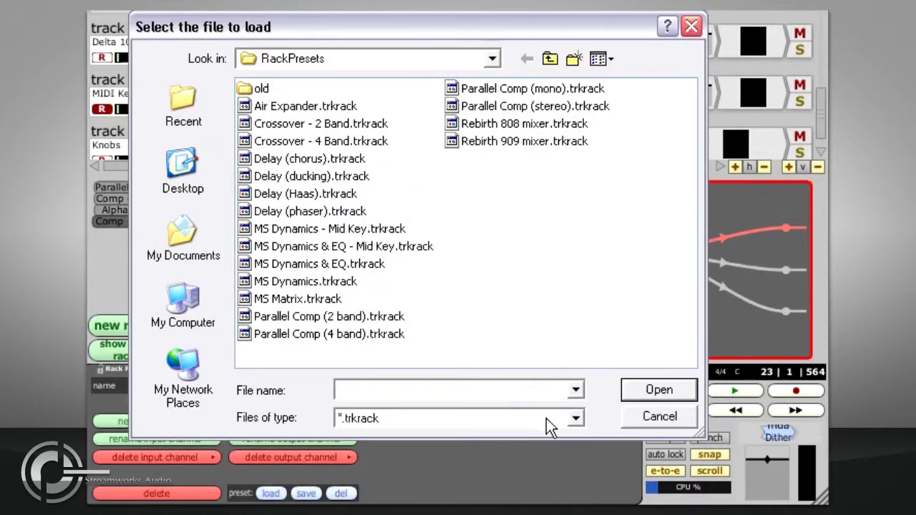
left_click(640, 420)
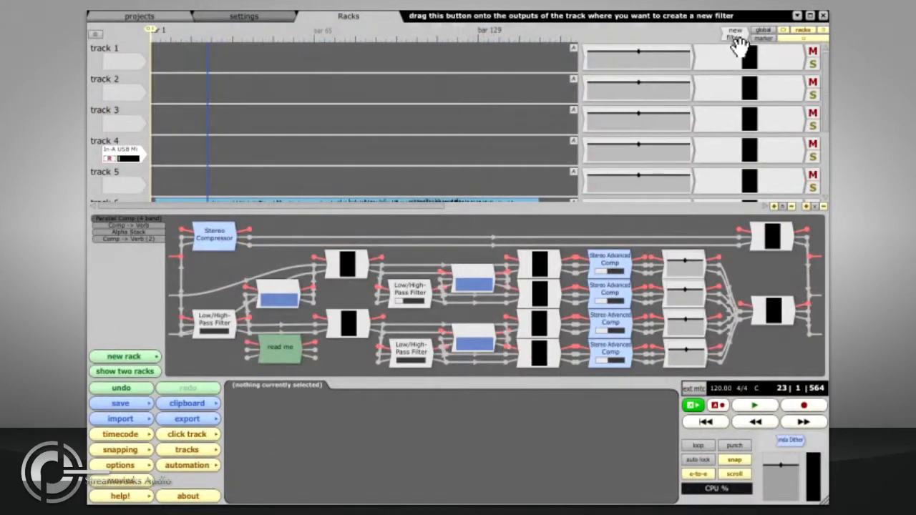
Add the existing Alpha Stack rack as a new filter on track 2 and open its contents for editing
left_click_drag(736, 34, 600, 89)
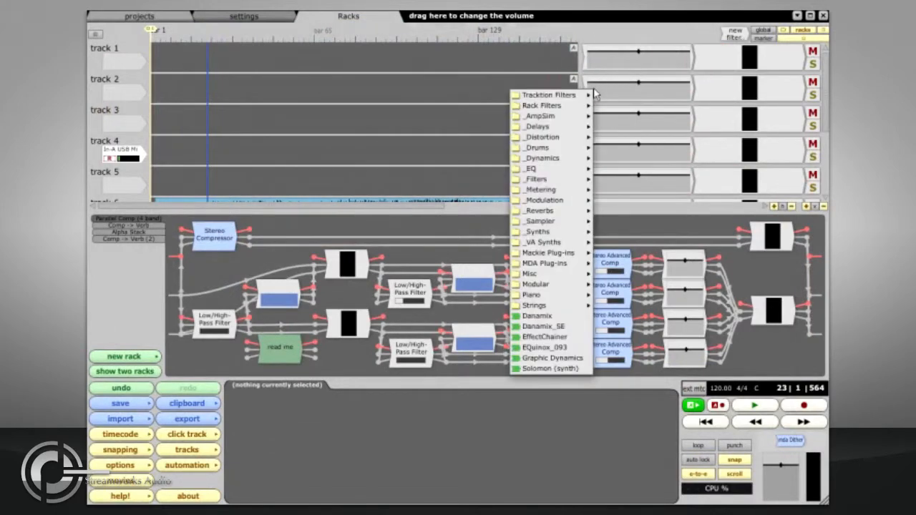
mouse_move(580, 111)
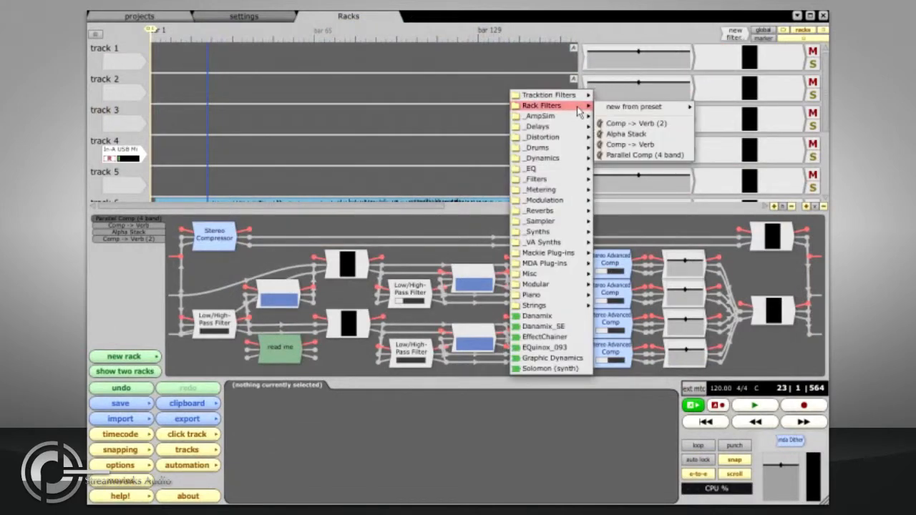
left_click(677, 135)
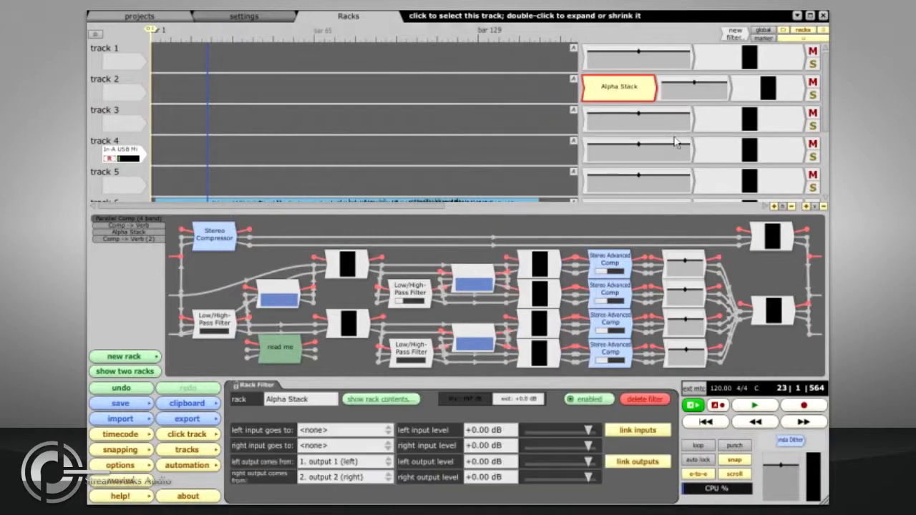
double_click(627, 95)
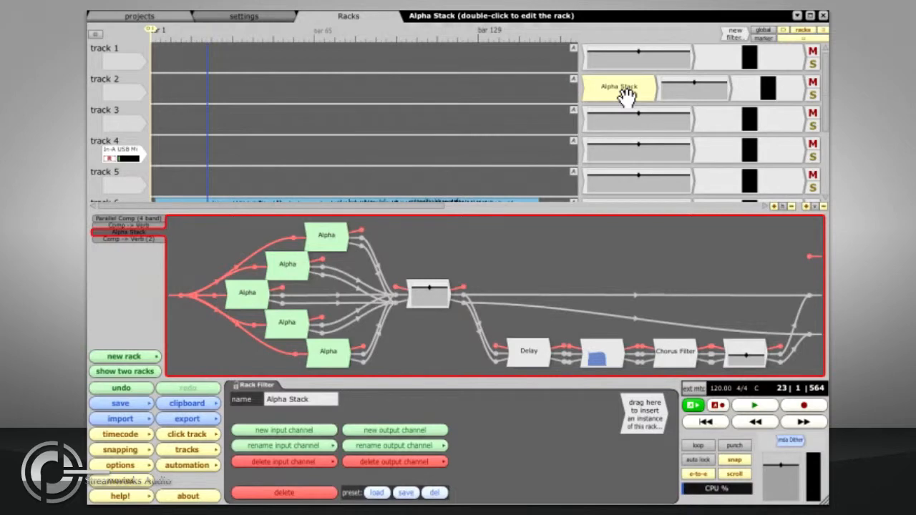
Add a new rack filter from the Crossover - 4 Band preset on track 3 and open its contents
left_click_drag(736, 34, 604, 126)
mouse_move(594, 137)
mouse_move(621, 143)
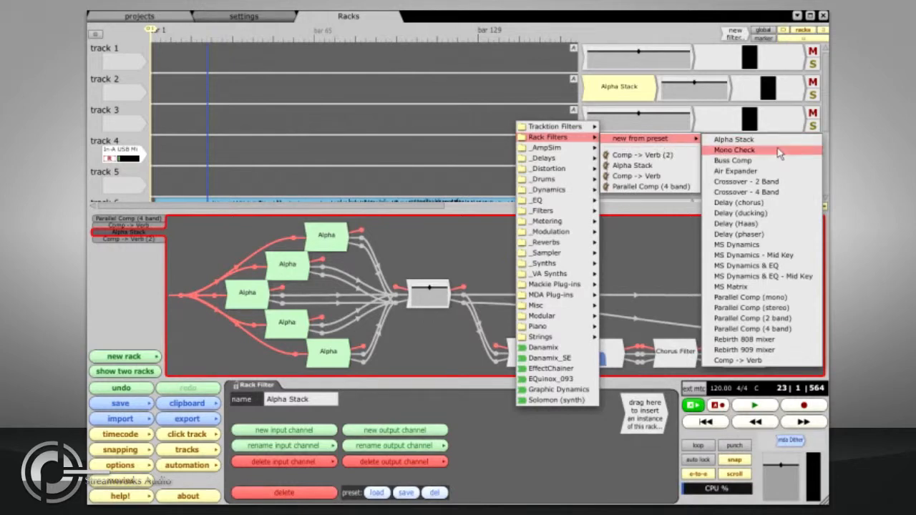
left_click(779, 192)
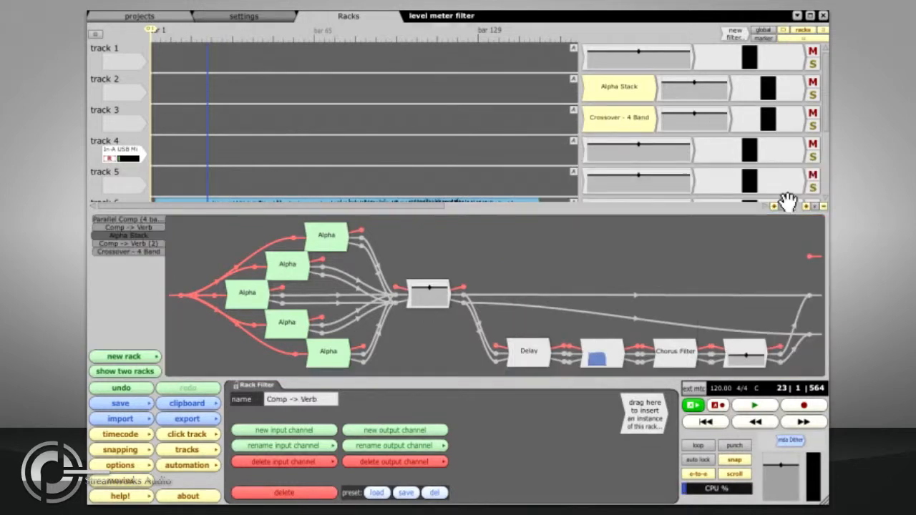
double_click(638, 119)
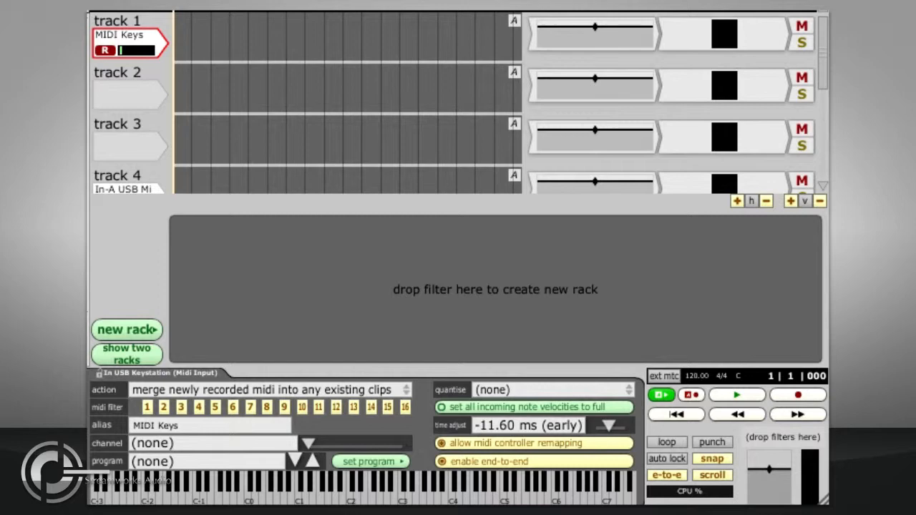
Create a new empty rack and wire its MIDI and both audio inputs straight through to the matching outputs
left_click(123, 331)
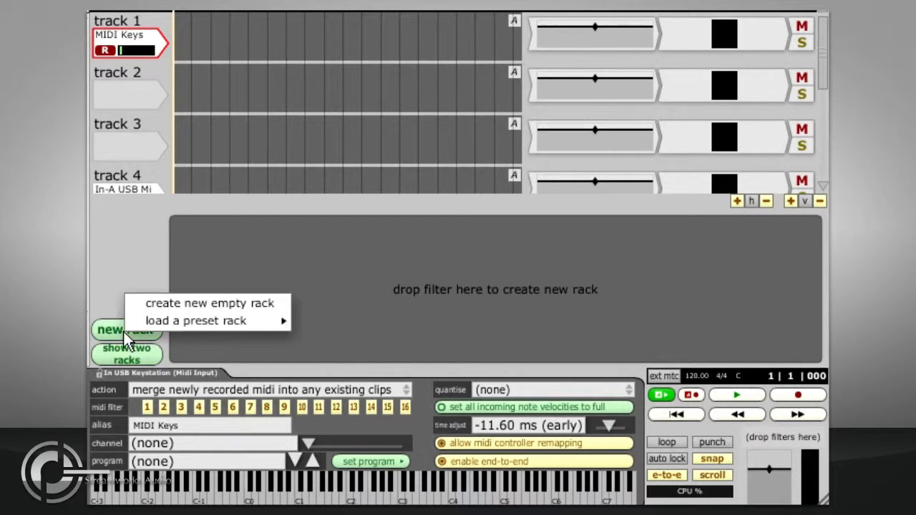
left_click(151, 313)
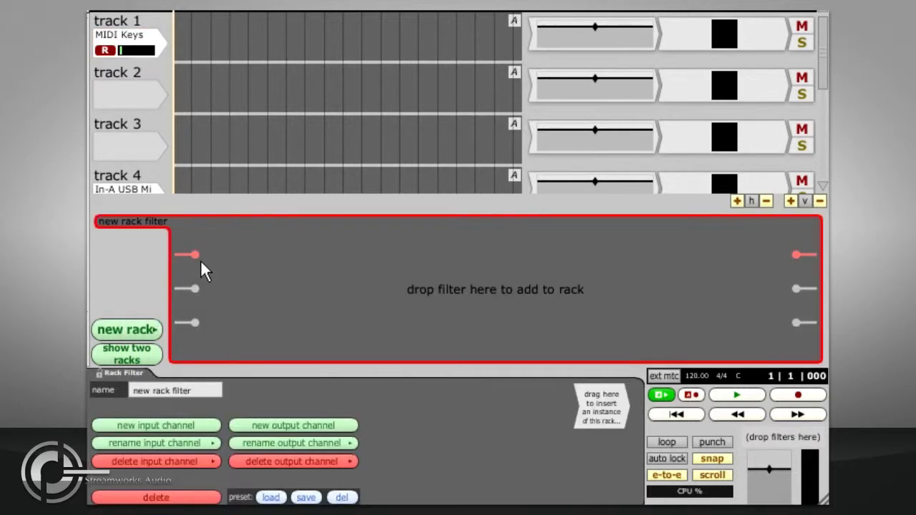
left_click_drag(195, 255, 797, 256)
left_click_drag(796, 289, 197, 290)
left_click_drag(195, 323, 797, 323)
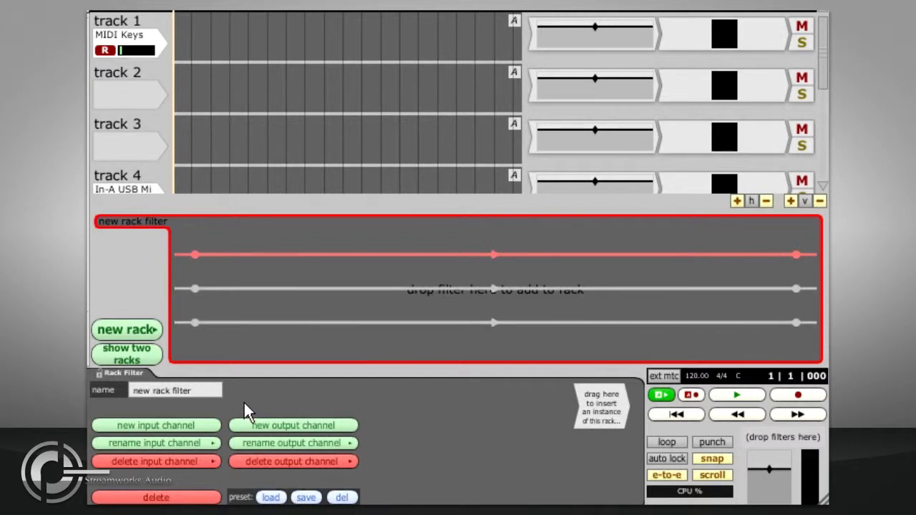
Rename the new rack as Pass-Thru
left_click(199, 391)
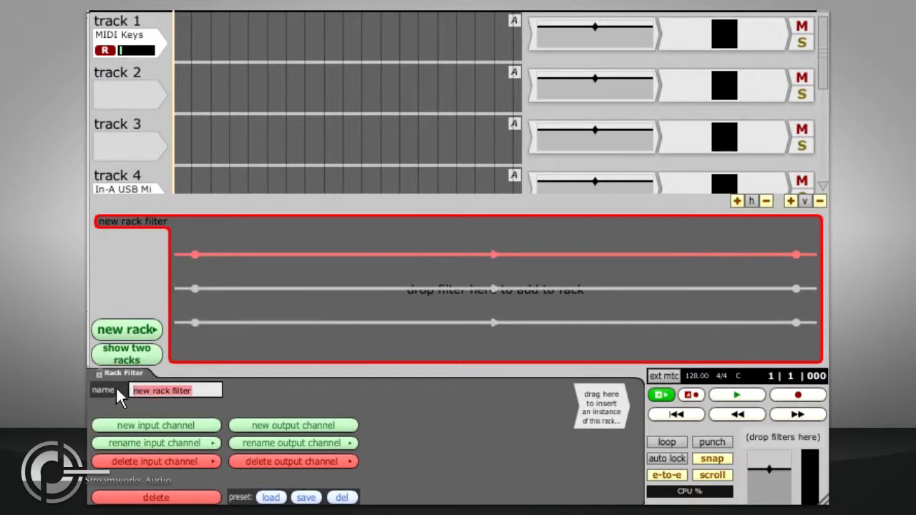
type("Pass-Thru")
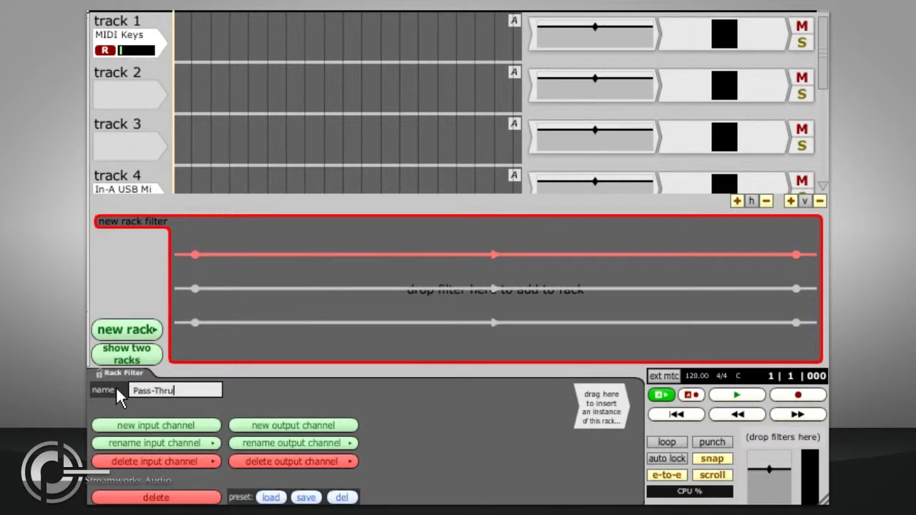
key("Return")
Insert an instance of the Pass-Thru rack on track 2 and add a new filter directly after it
left_click_drag(601, 407, 557, 102)
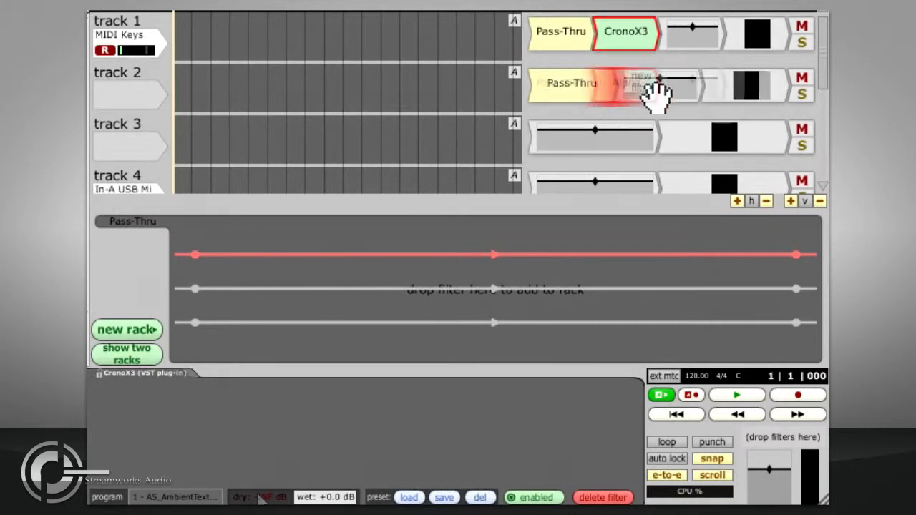
left_click_drag(654, 93, 628, 84)
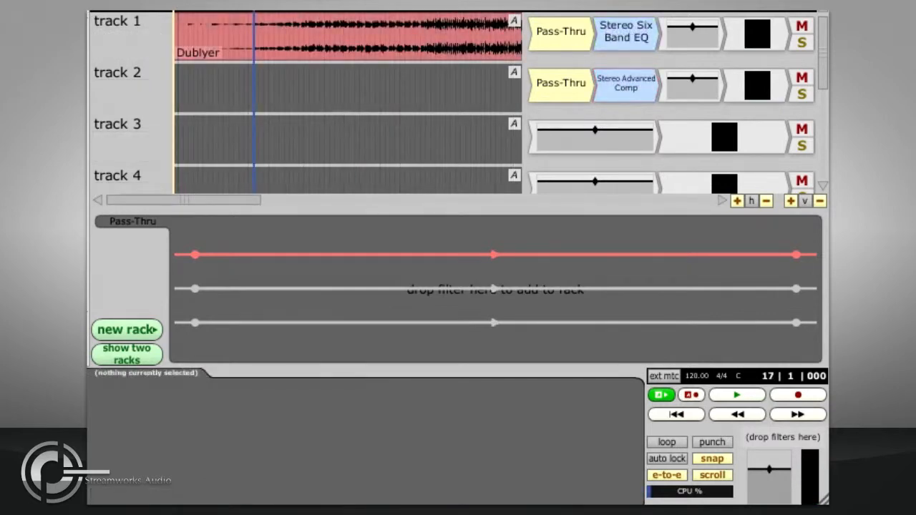
Start playback and set track 2's destination output to Analog Out 5/6
left_click(737, 397)
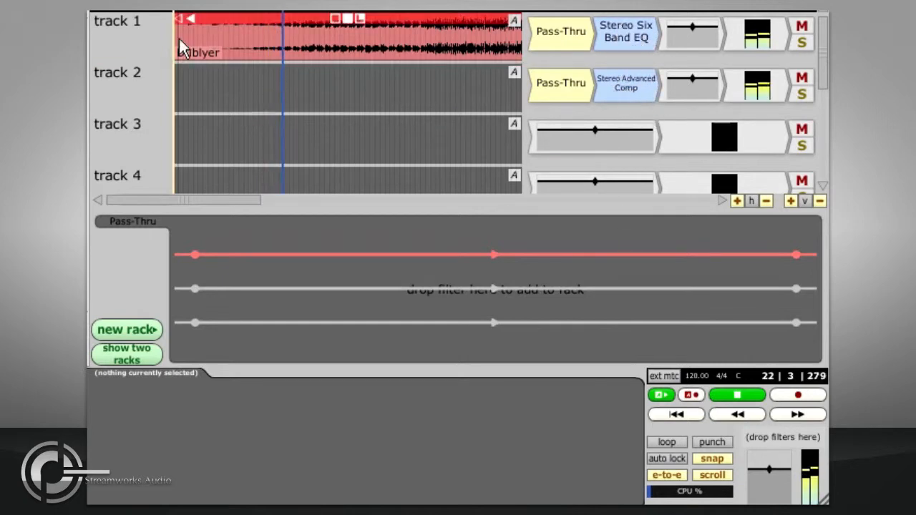
left_click(141, 86)
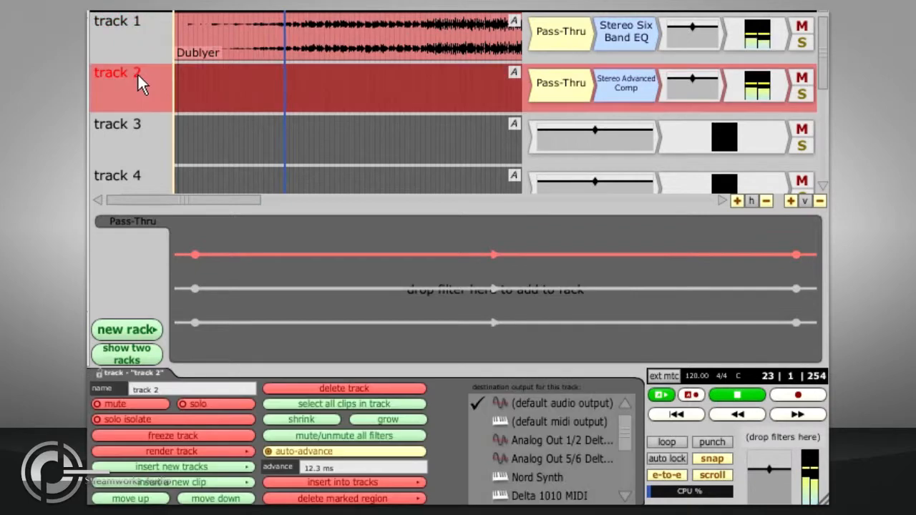
left_click(547, 459)
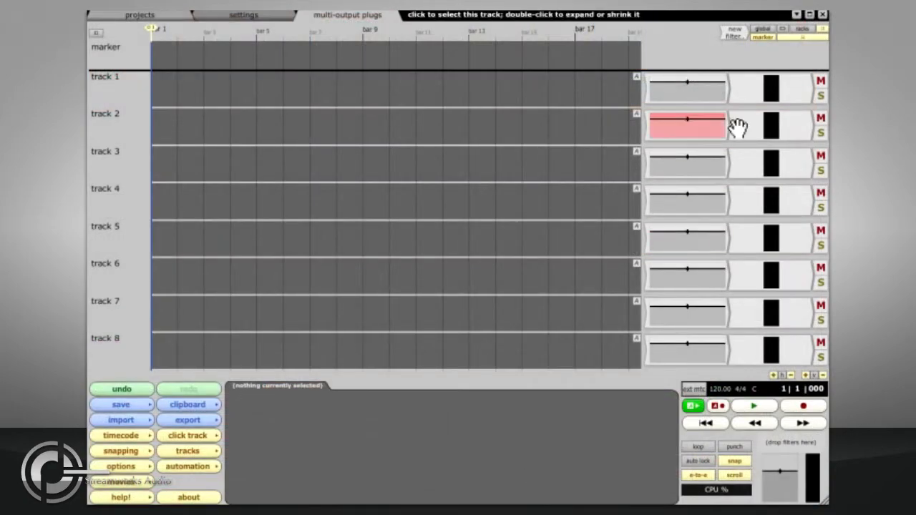
Add the RM IV synth to track 1, hide its plug-in window, and wrap it in a new rack filter
left_click_drag(732, 33, 649, 91)
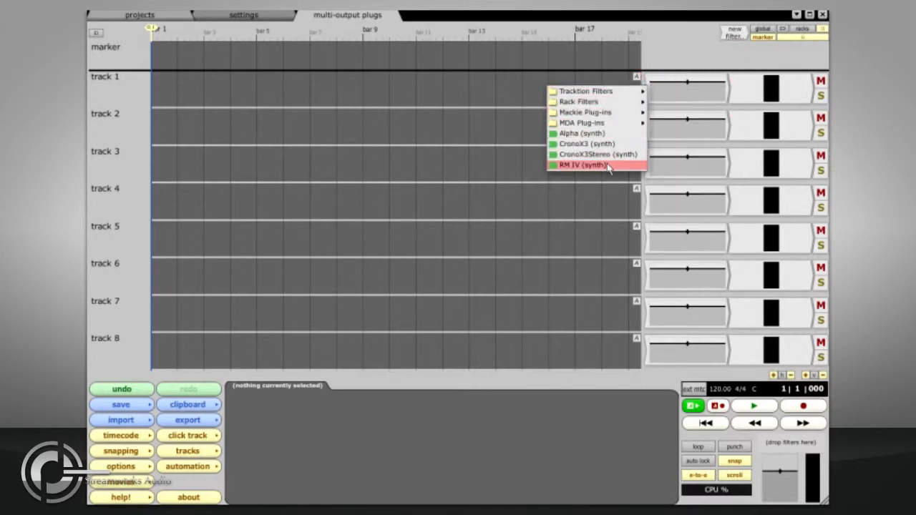
left_click(582, 165)
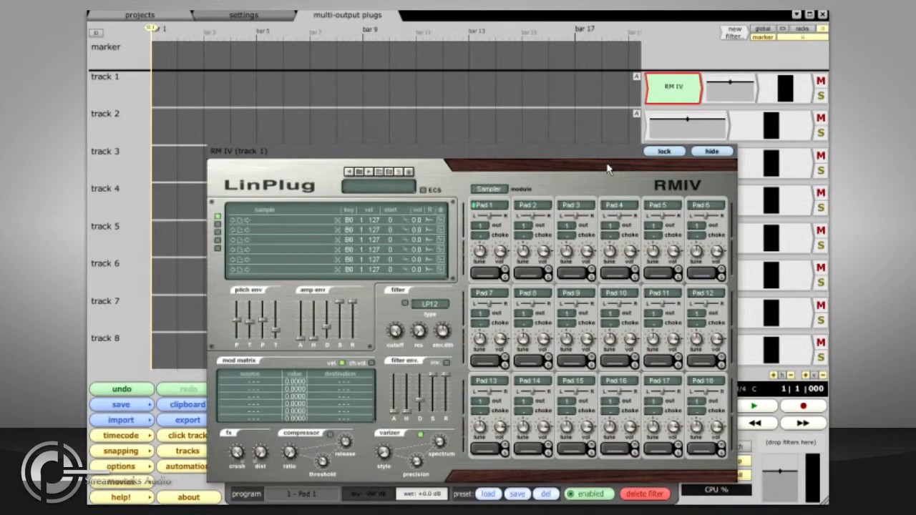
left_click(711, 151)
right_click(677, 87)
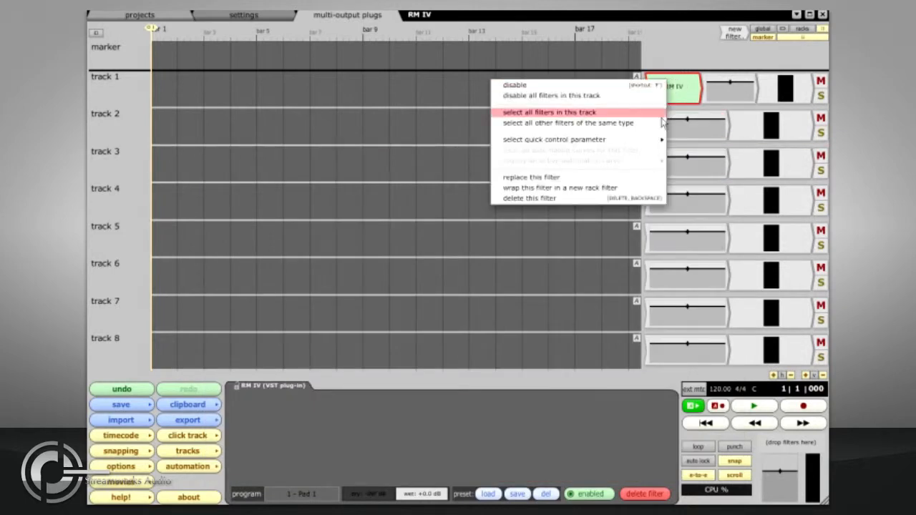
left_click(639, 194)
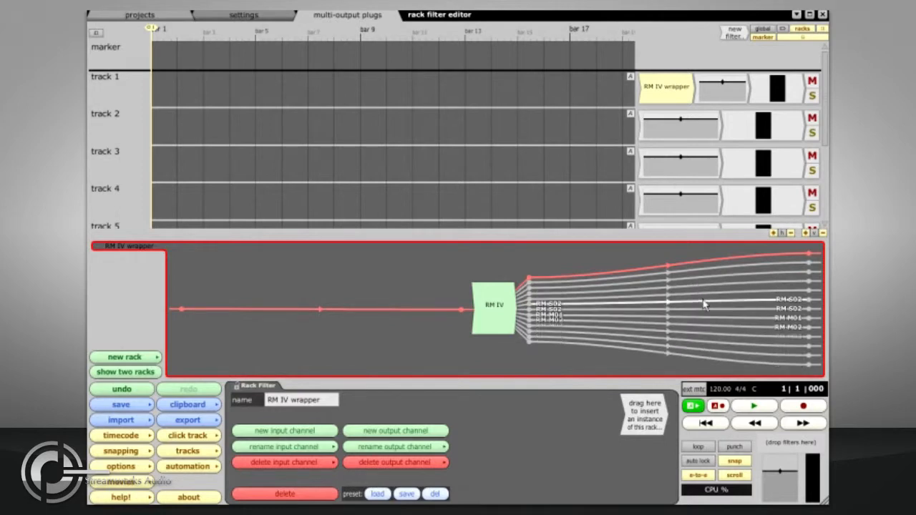
Set both the left and right output sources of track 1's RM IV wrapper to <none>
left_click(666, 88)
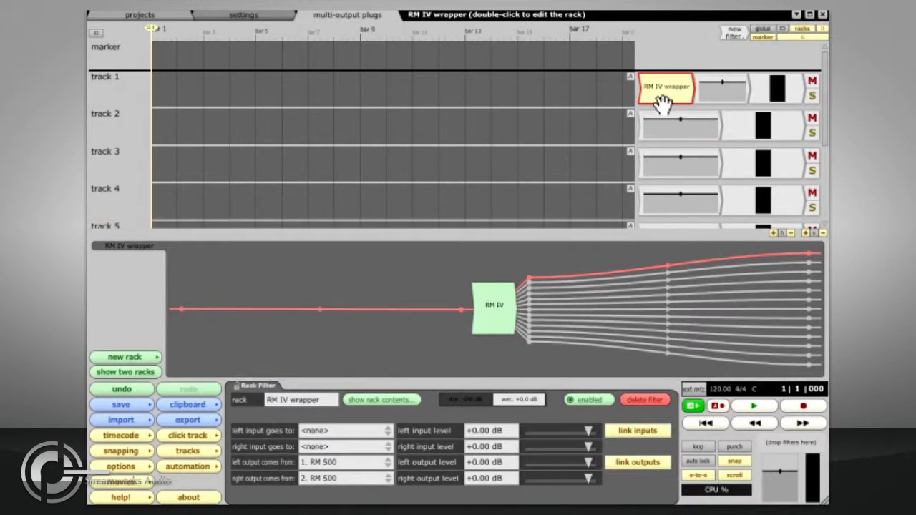
left_click(369, 468)
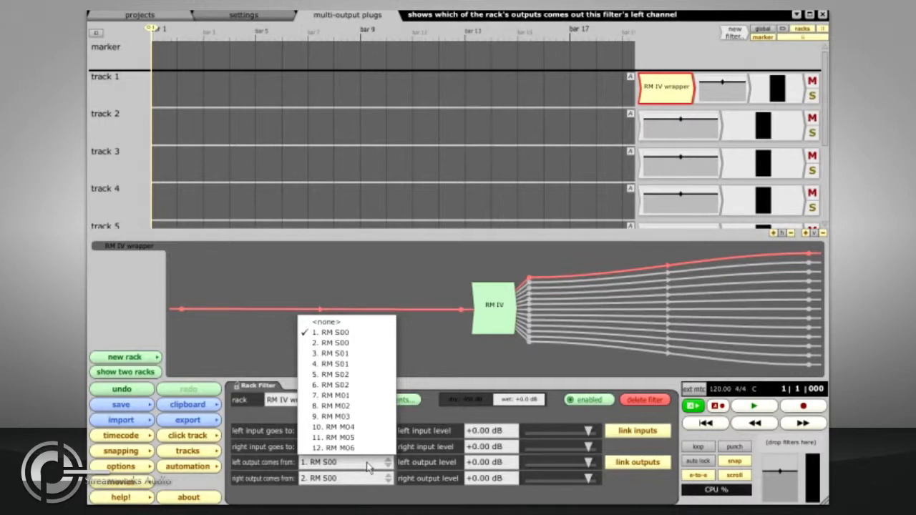
left_click(358, 323)
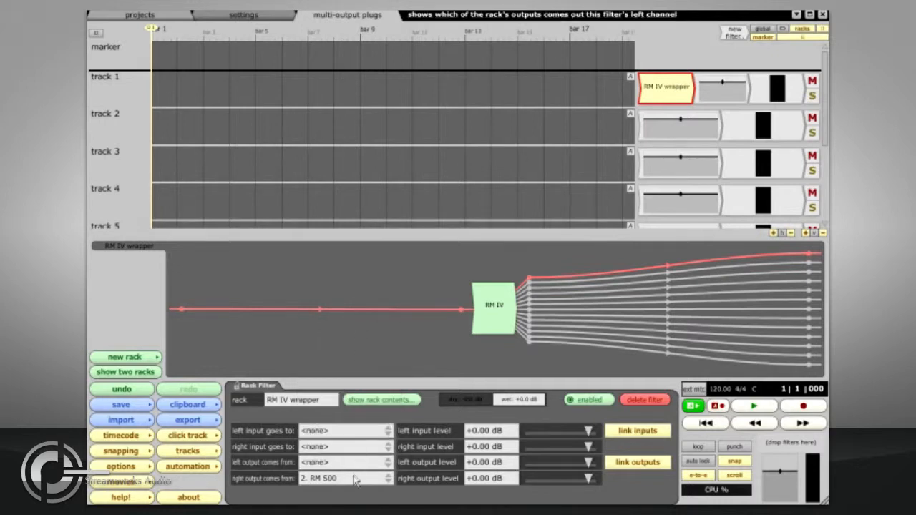
left_click(356, 479)
left_click(345, 334)
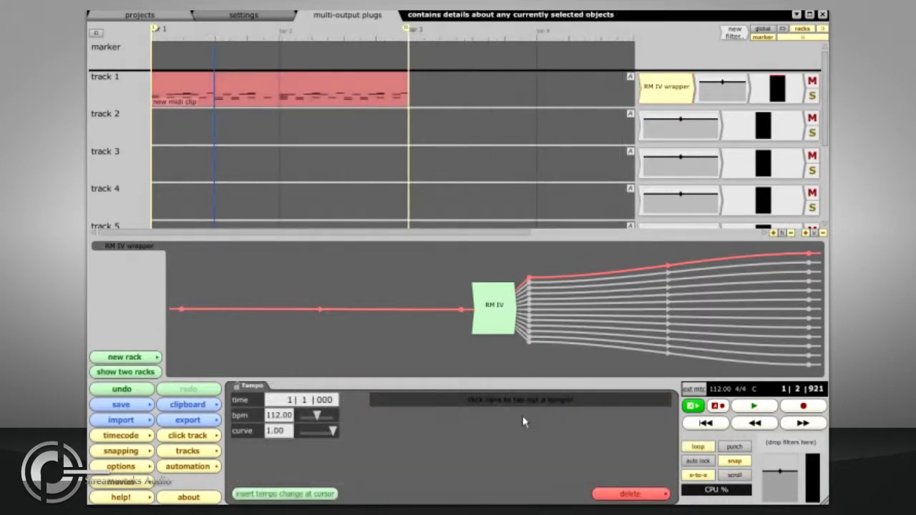
Copy the RM IV wrapper from track 1 to track 2 and set both its output sources to 7. RM M01
left_click_drag(665, 88, 667, 123)
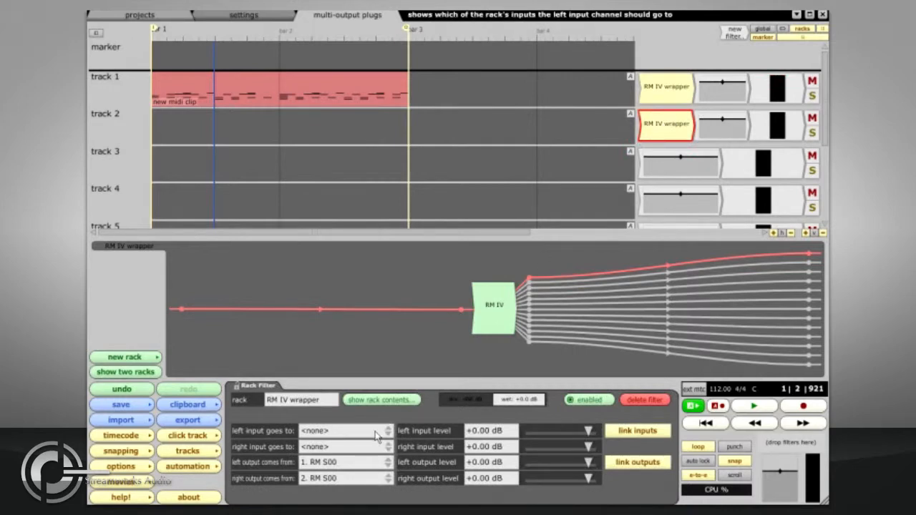
left_click(368, 465)
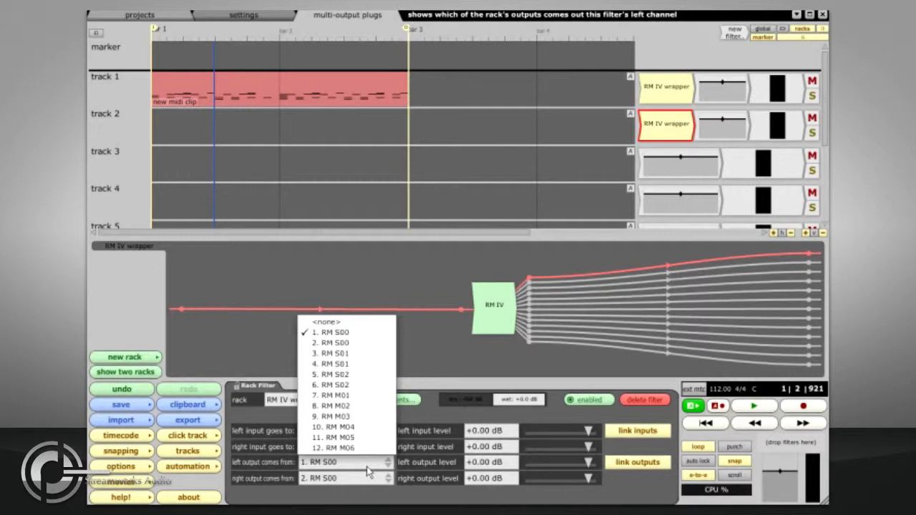
left_click(355, 401)
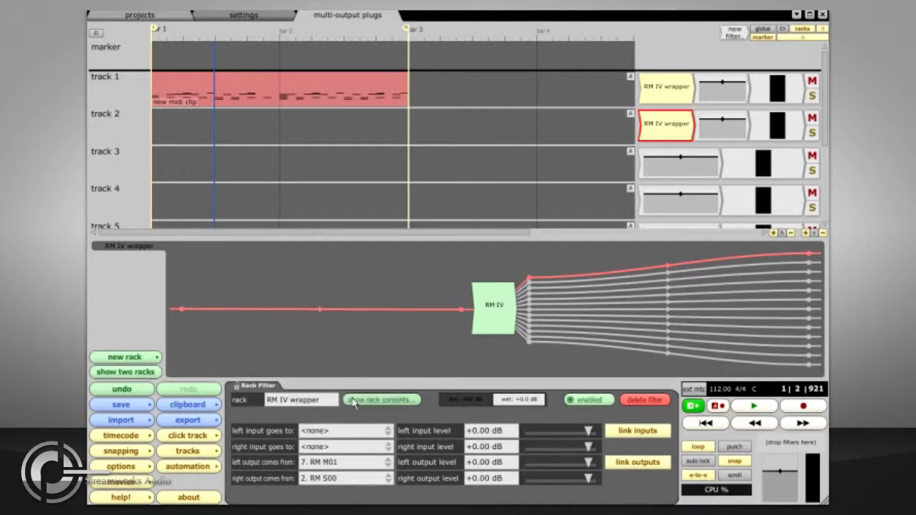
left_click(354, 478)
left_click(353, 413)
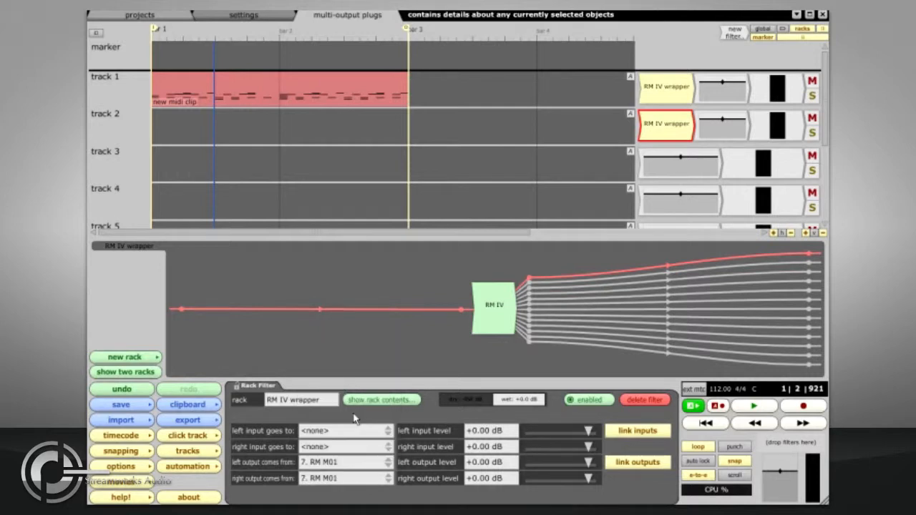
Copy track 2's RM IV wrapper to track 3 and assign its output to 8. RM M02
left_click_drag(668, 118, 657, 165)
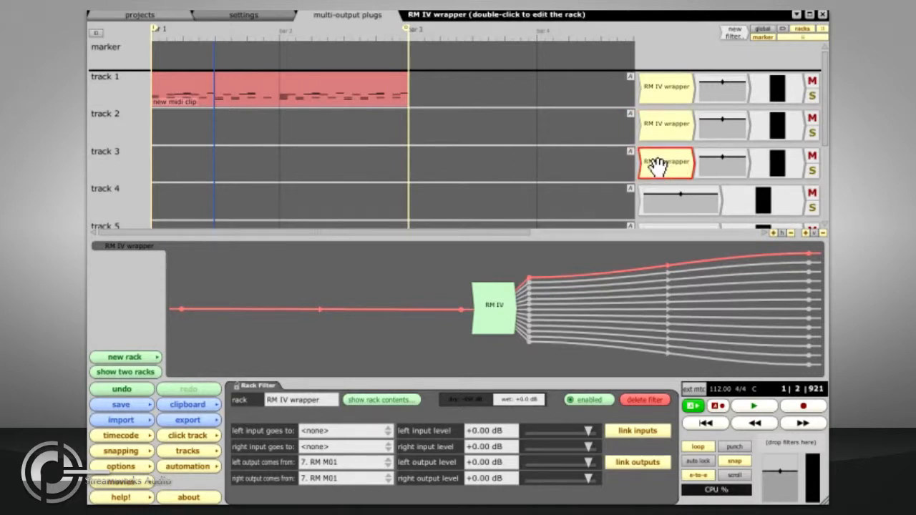
left_click(386, 462)
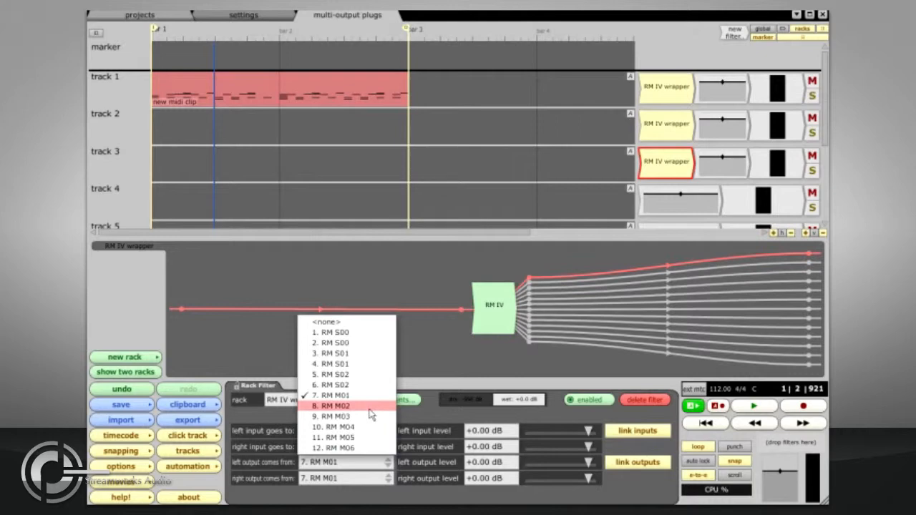
left_click(365, 480)
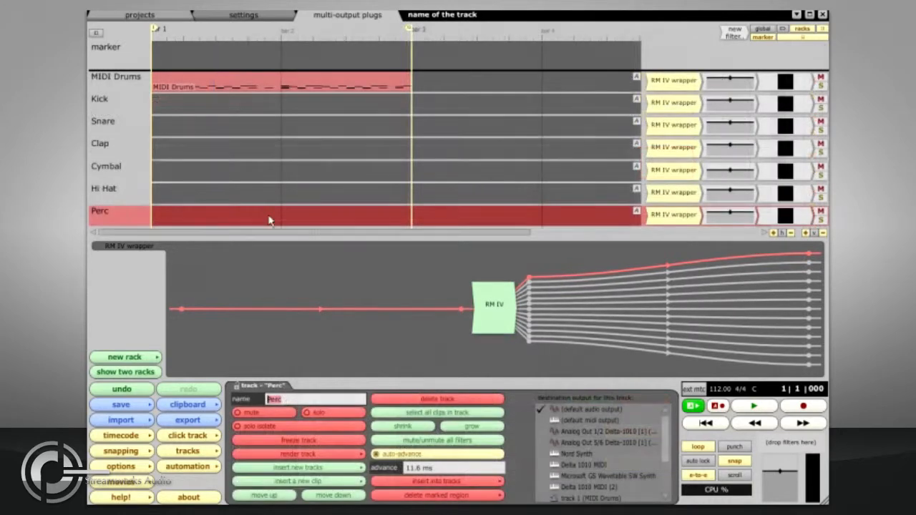
Start playback and raise the volume of the Kick track to about +3.98 dB and of the Snare track
key("space")
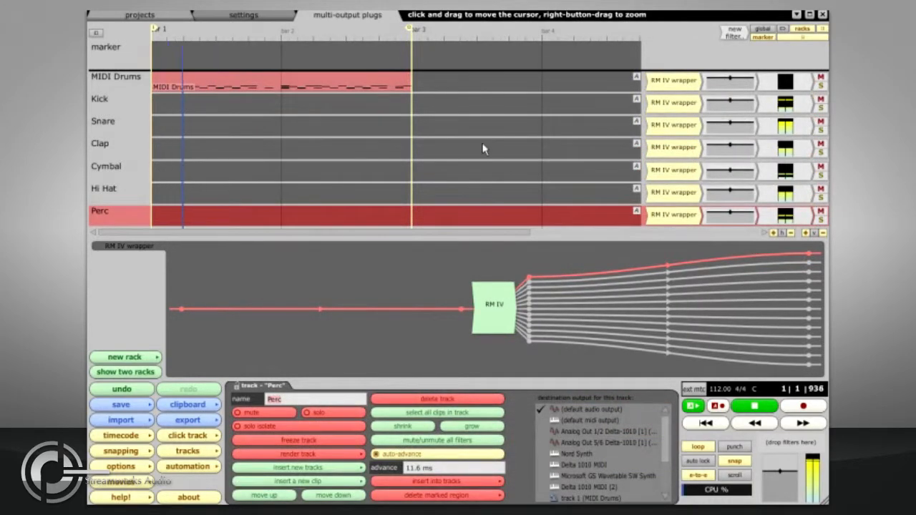
mouse_move(728, 106)
left_mouse_down()
mouse_move(725, 78)
mouse_move(725, 90)
left_mouse_up()
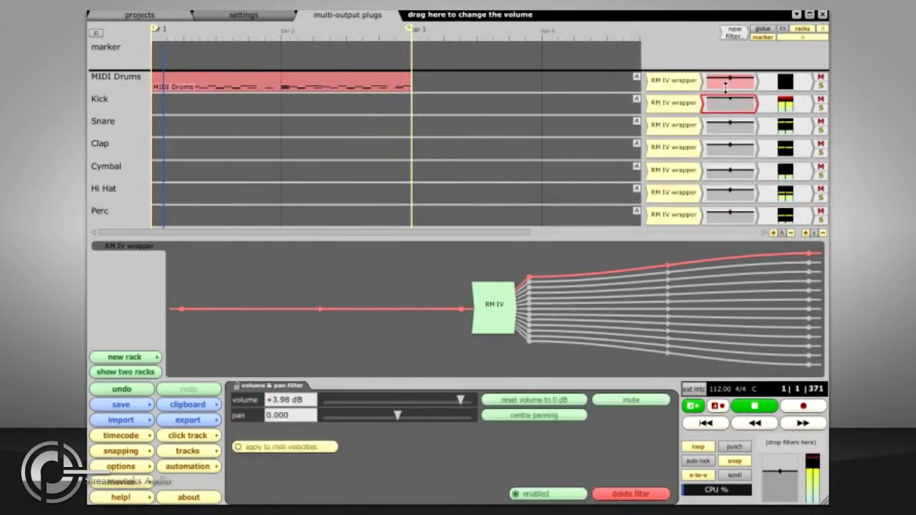
left_click_drag(730, 123, 727, 106)
left_click(730, 122)
Enable solo isolate on the MIDI Drums track and audition the Snare and Cymbal tracks by soloing them in turn
left_click(100, 85)
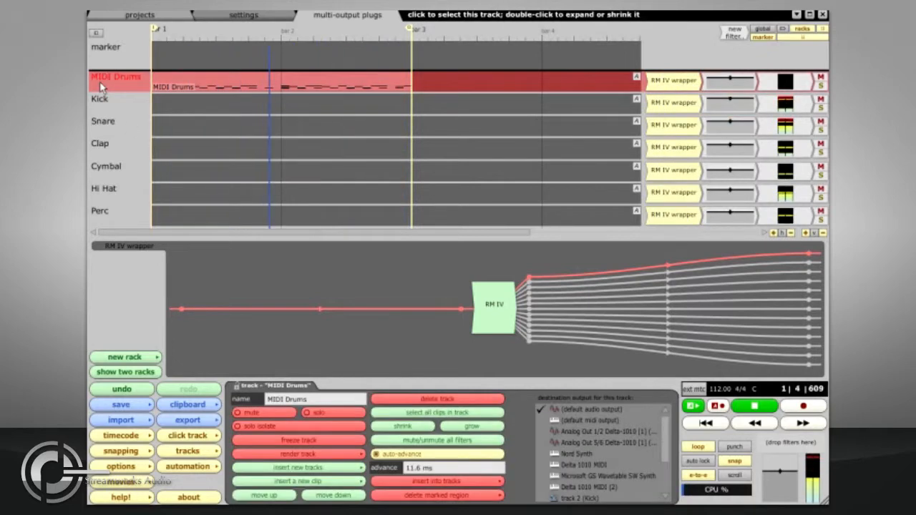
left_click(309, 426)
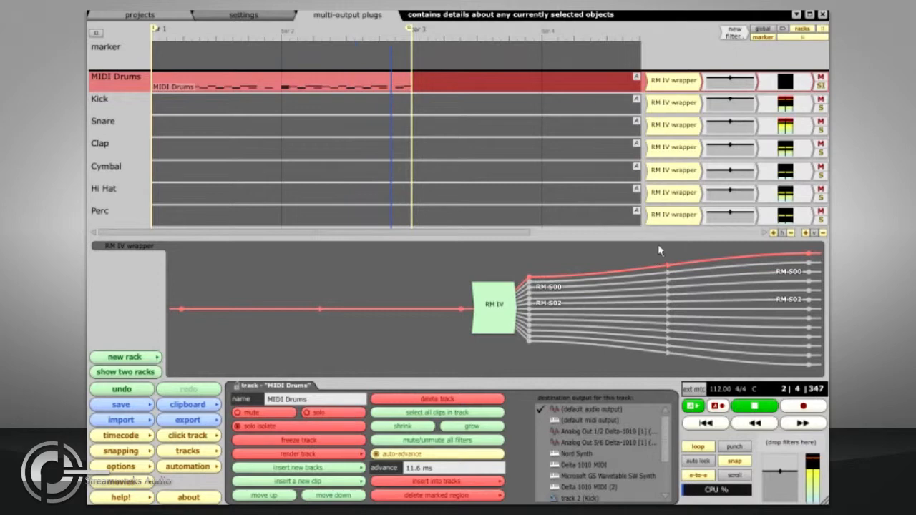
left_click(821, 130)
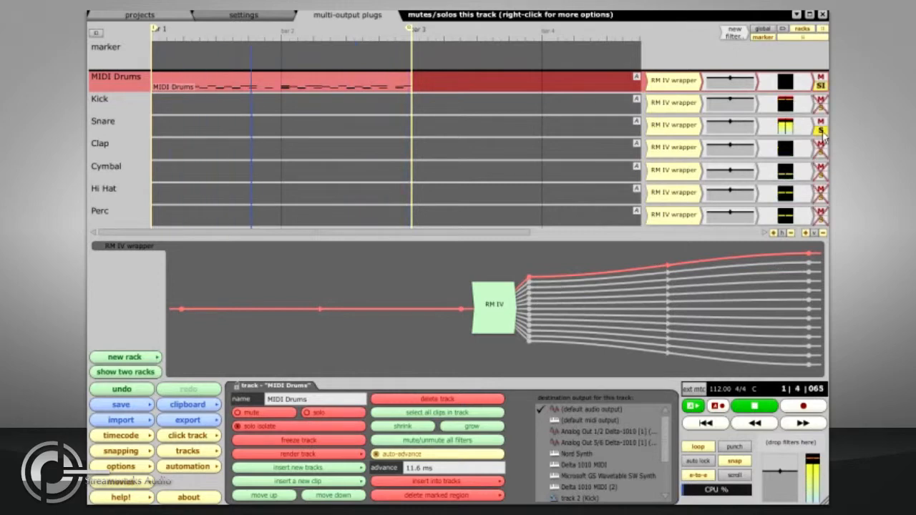
left_click(821, 130)
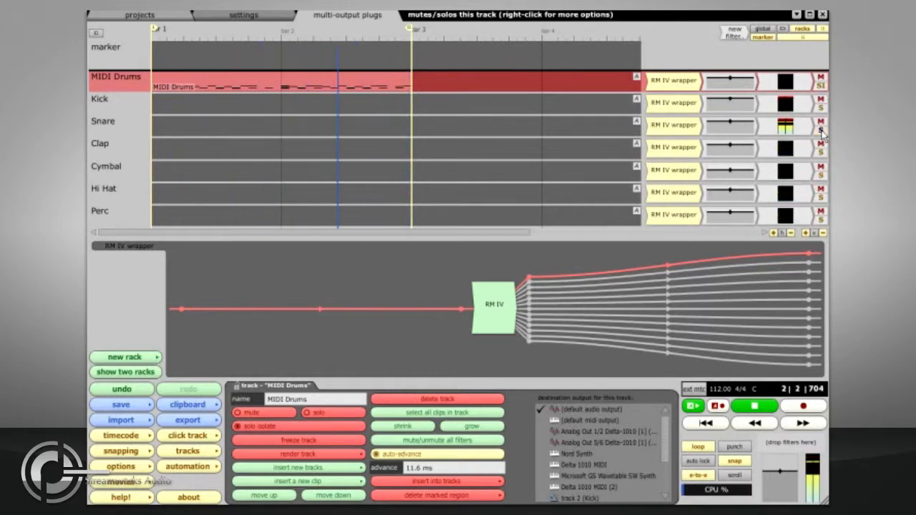
left_click(822, 175)
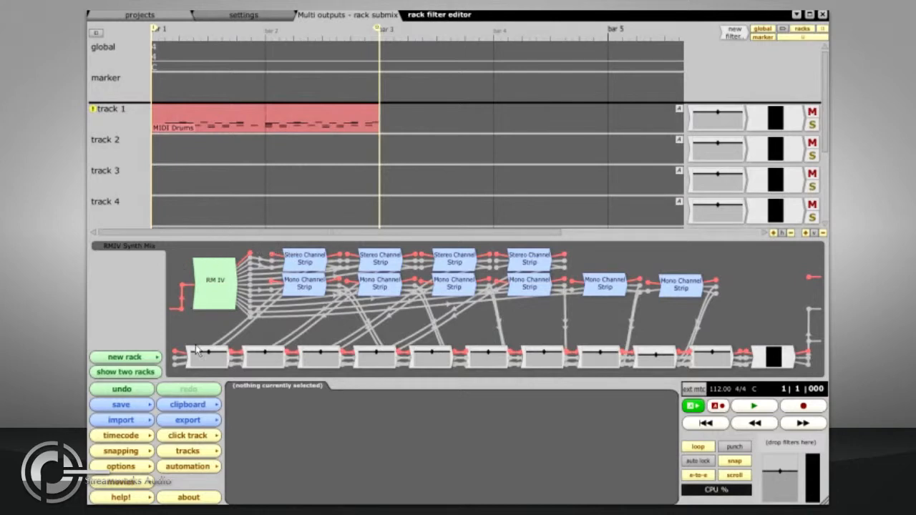
Insert an instance of the RMIV Synth Mix rack on track 1 and start playback
left_click(721, 310)
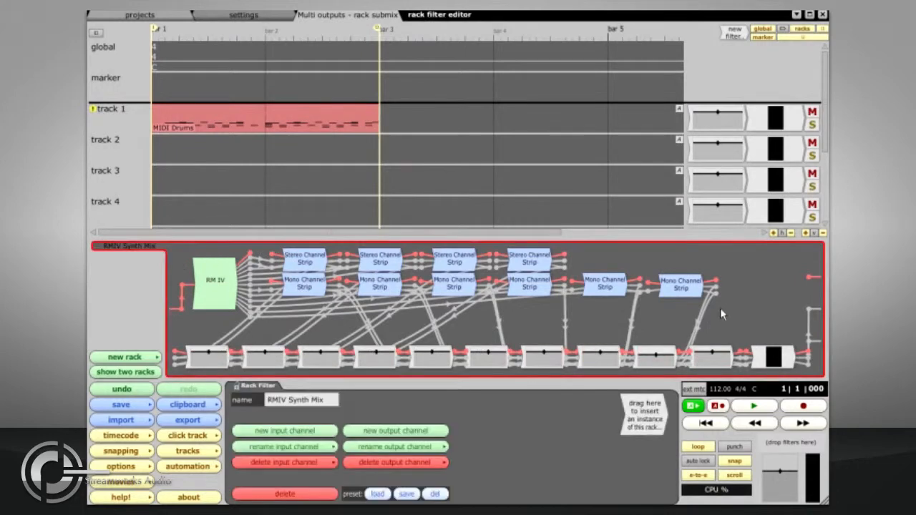
left_click_drag(643, 412, 703, 125)
key("space")
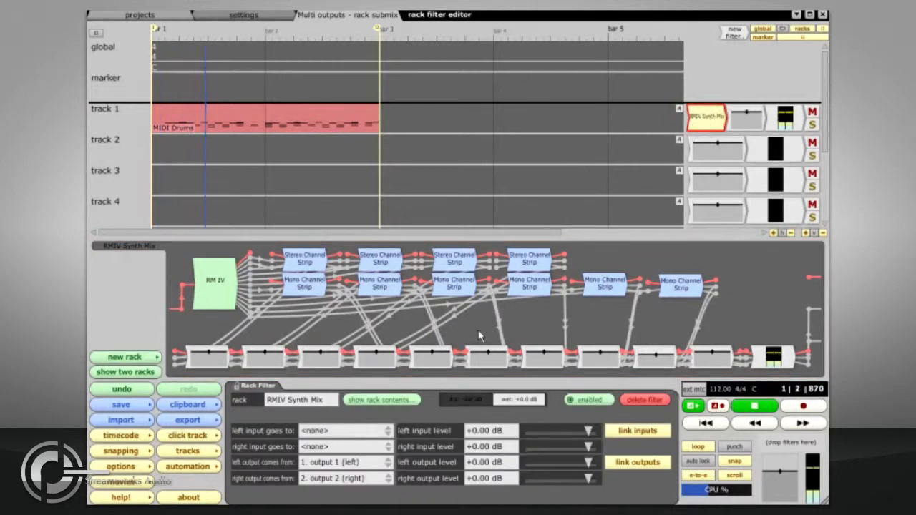
Set the rack's sixth volume and pan filter to about +0.58 dB and inspect the first Mono Channel Strip's settings
left_click_drag(486, 363, 486, 359)
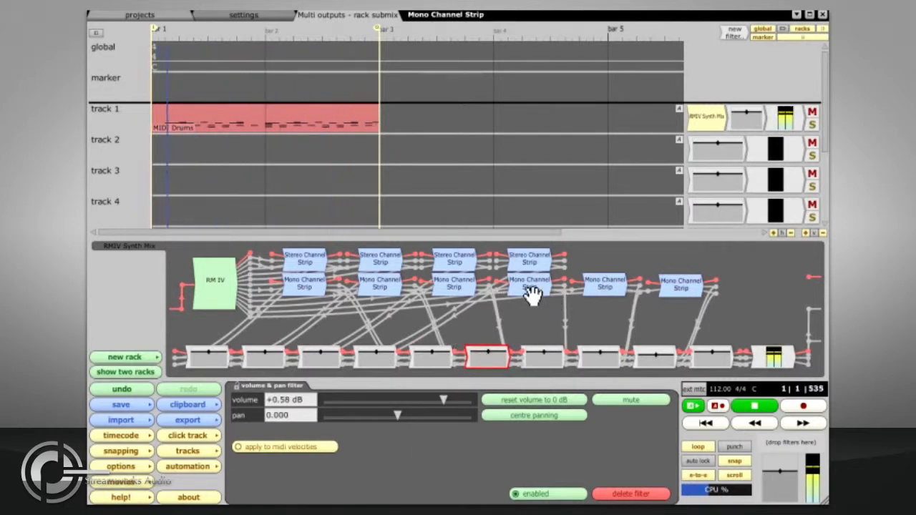
double_click(299, 286)
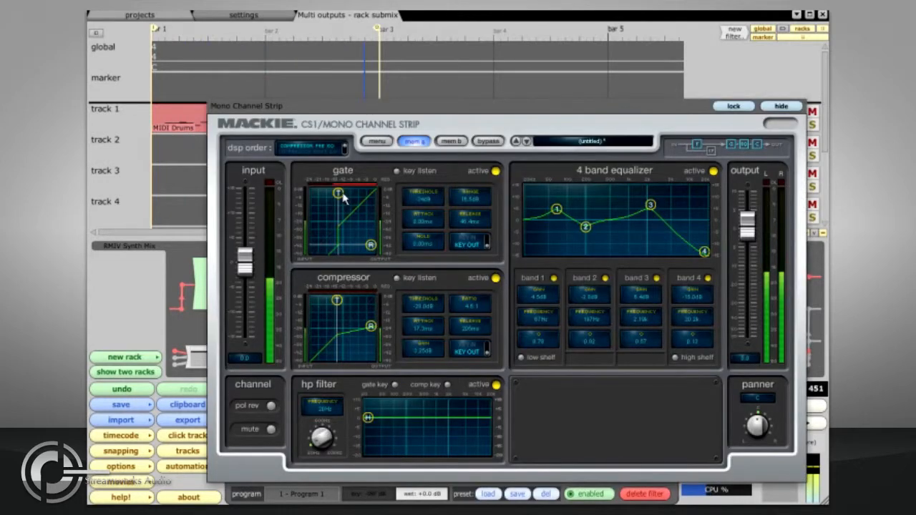
left_click(787, 107)
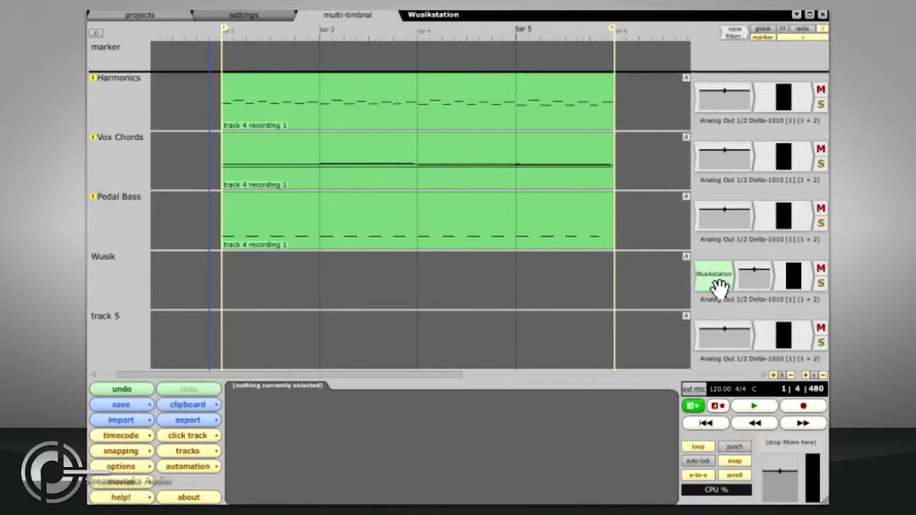
Examine the Harmonics, Vox Chords and Pedal Bass tracks and the MIDI channel assigned to each track's clip
left_click(133, 98)
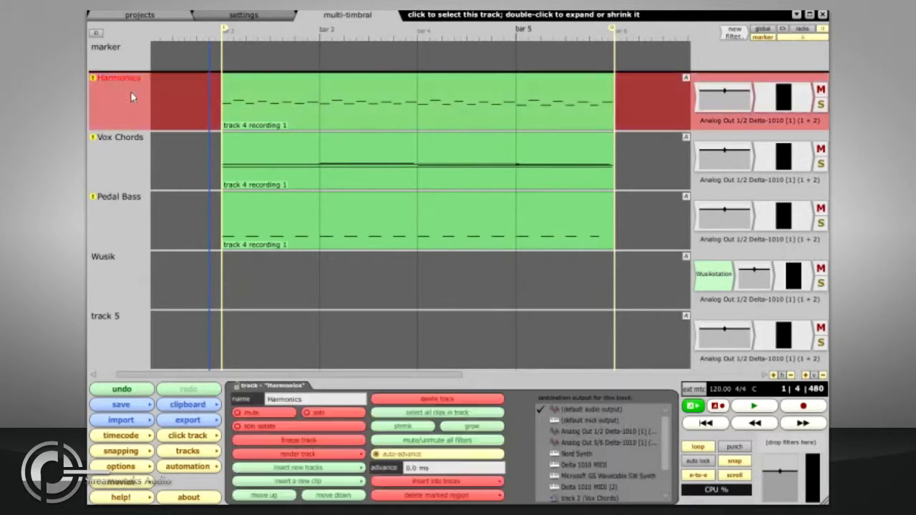
left_click(127, 159)
left_click(129, 208)
left_click(310, 165)
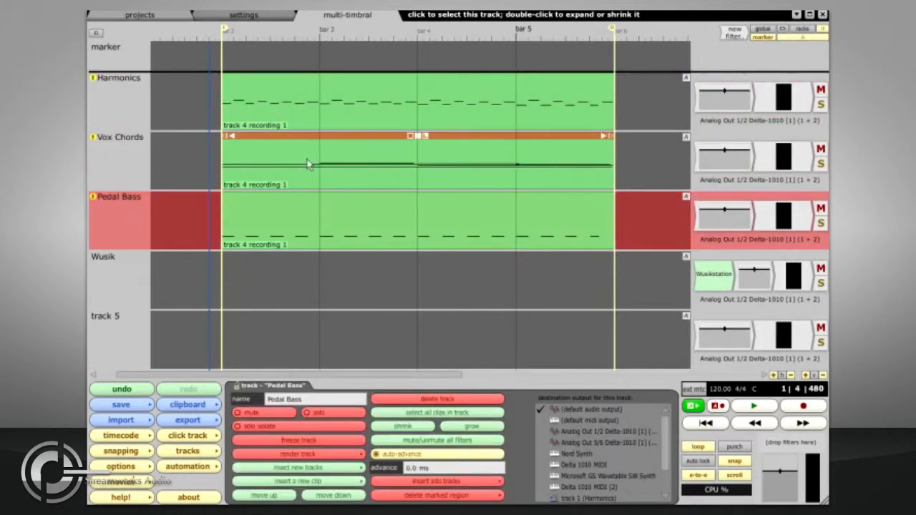
left_click(315, 117)
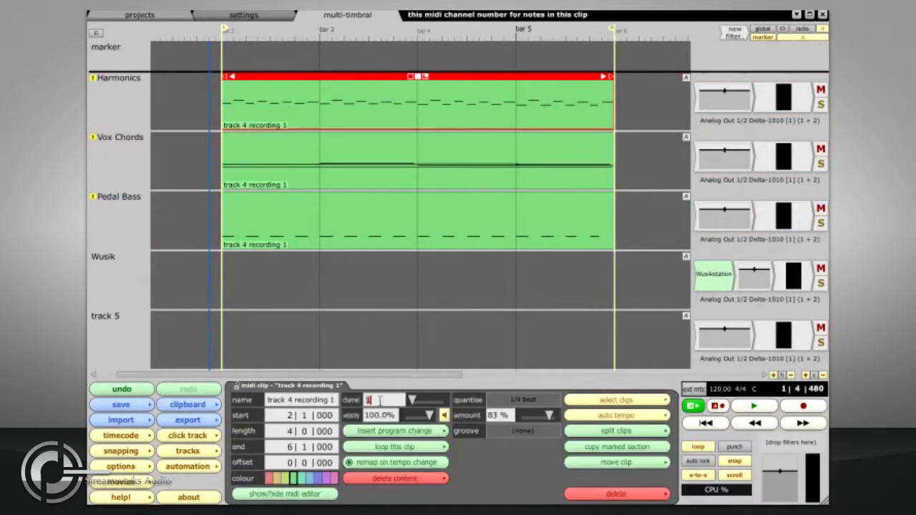
left_click(362, 205)
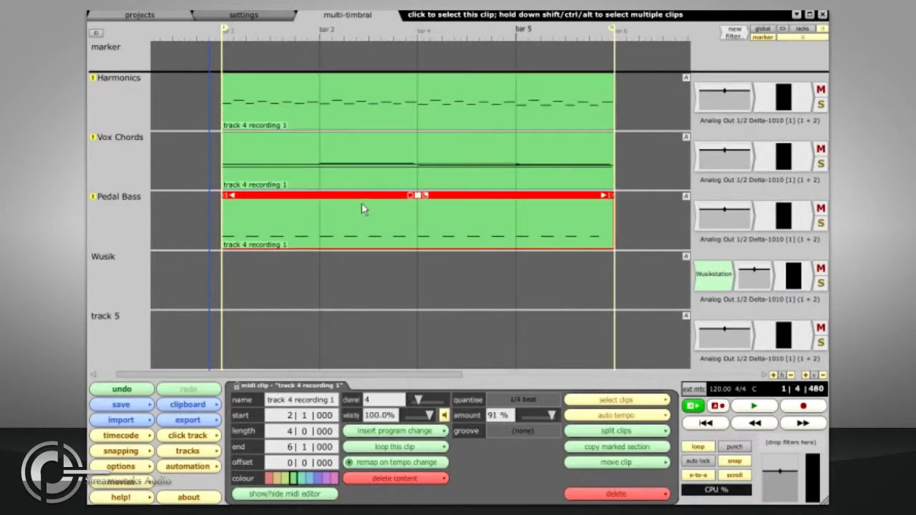
left_click(377, 400)
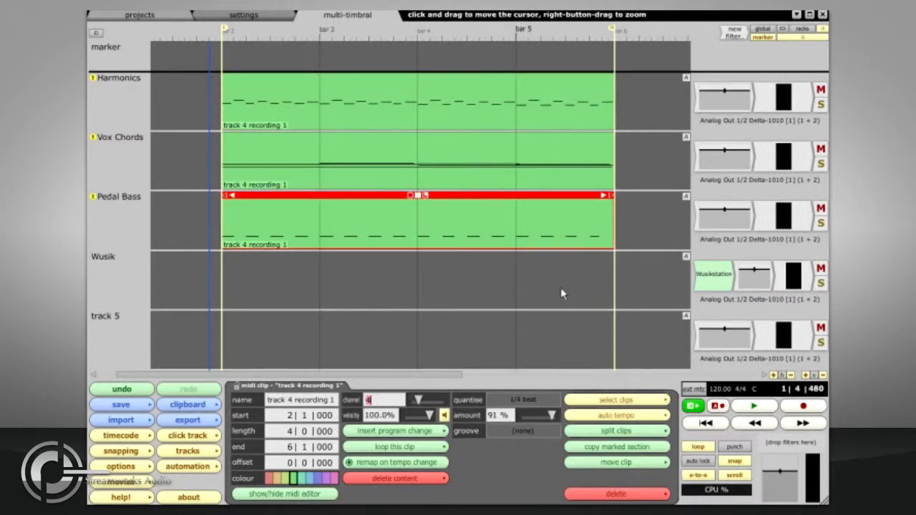
Inspect the Master page of the Wusikstation synth on the Wusik track and hide its window
double_click(716, 284)
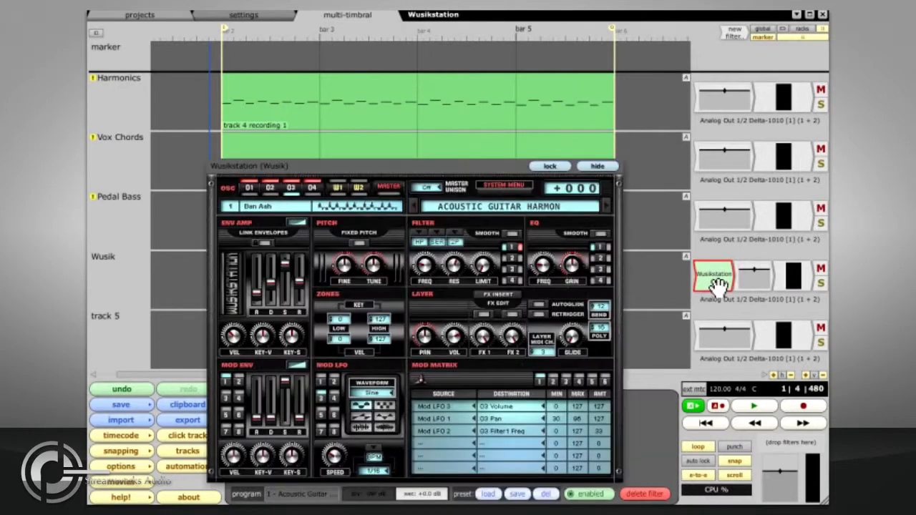
left_click(387, 187)
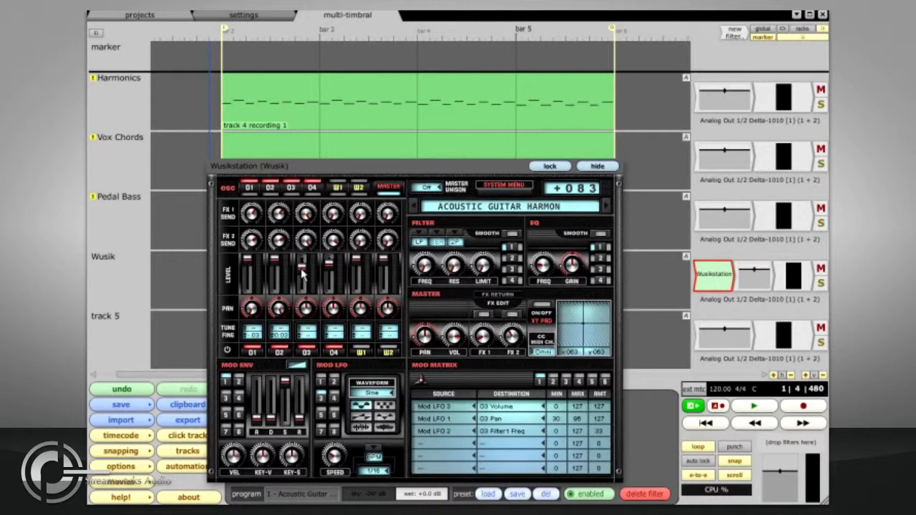
left_click(597, 166)
Route the Harmonics, Vox Chords and Pedal Bass tracks together to track 4 (Wusik) and start playback
left_click(118, 104)
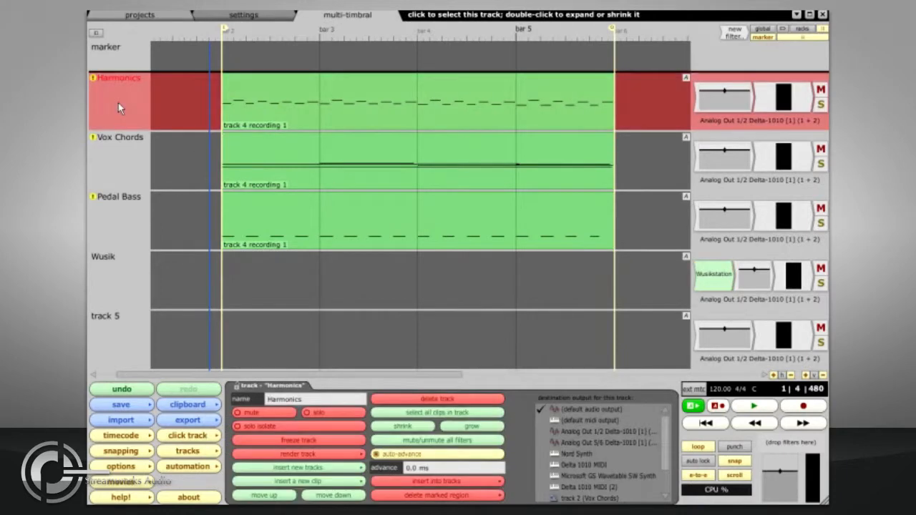
left_click(123, 212, "shift")
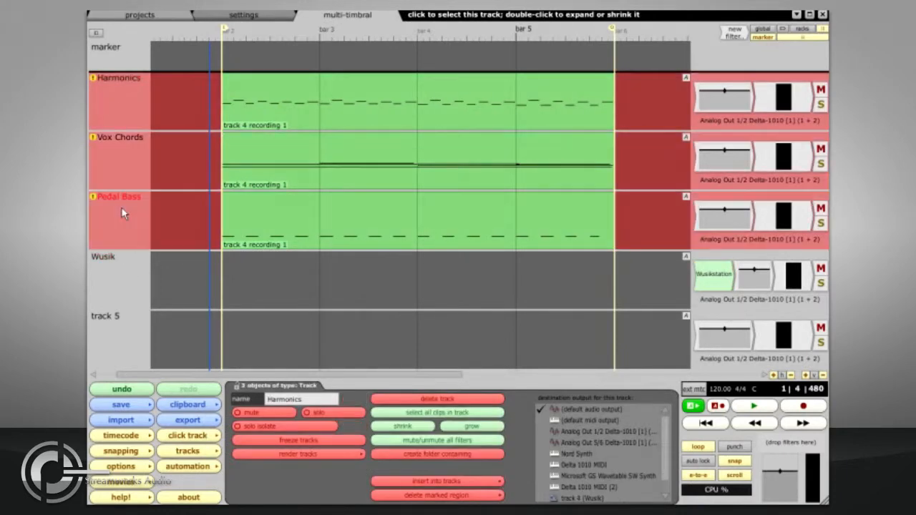
scroll(580, 462, "down", 1)
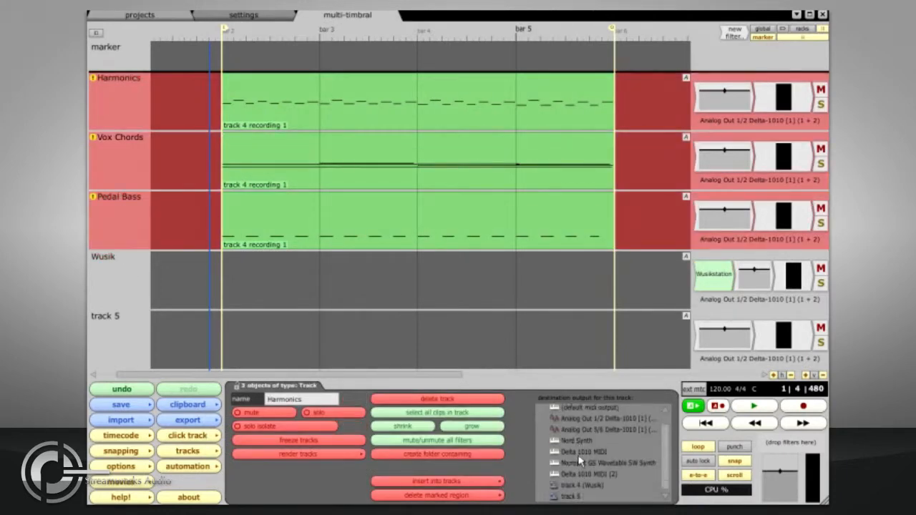
left_click(581, 486)
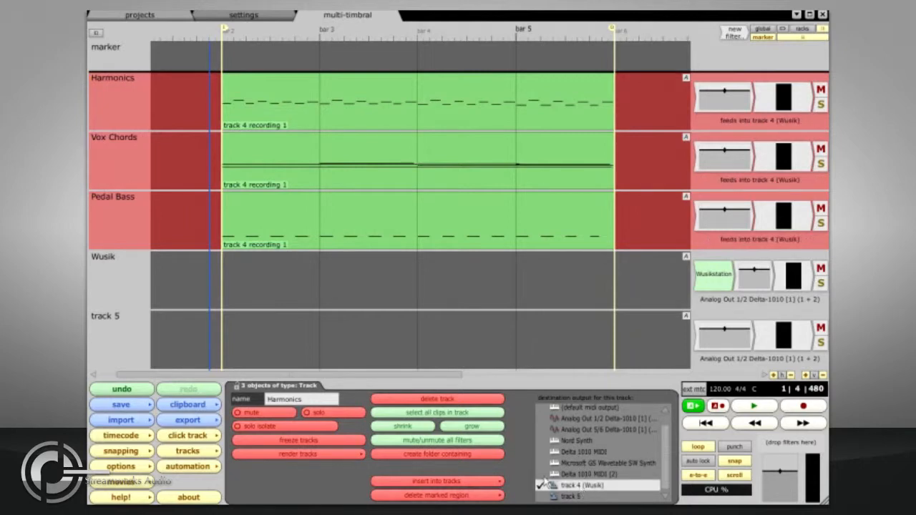
key("space")
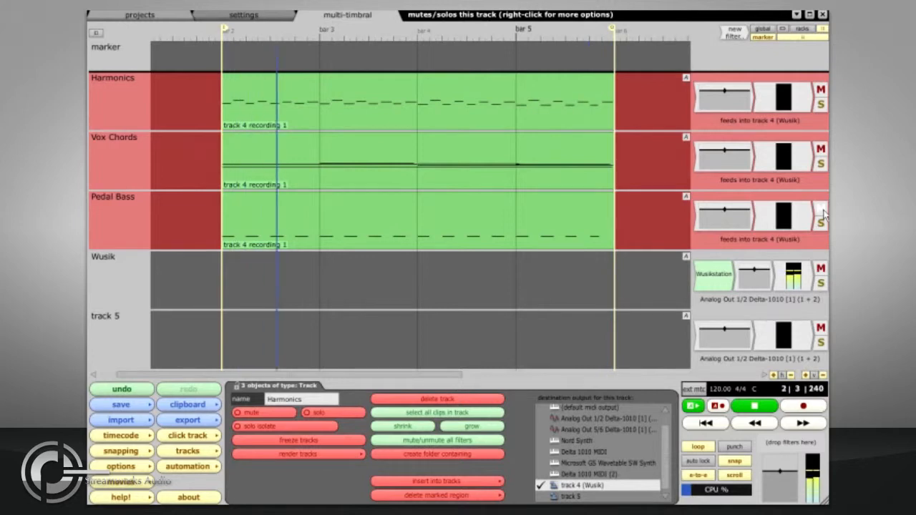
Wrap the Reaktor5 synth on the Wusik track in a new rack filter and hide the synth's window
left_click(713, 280)
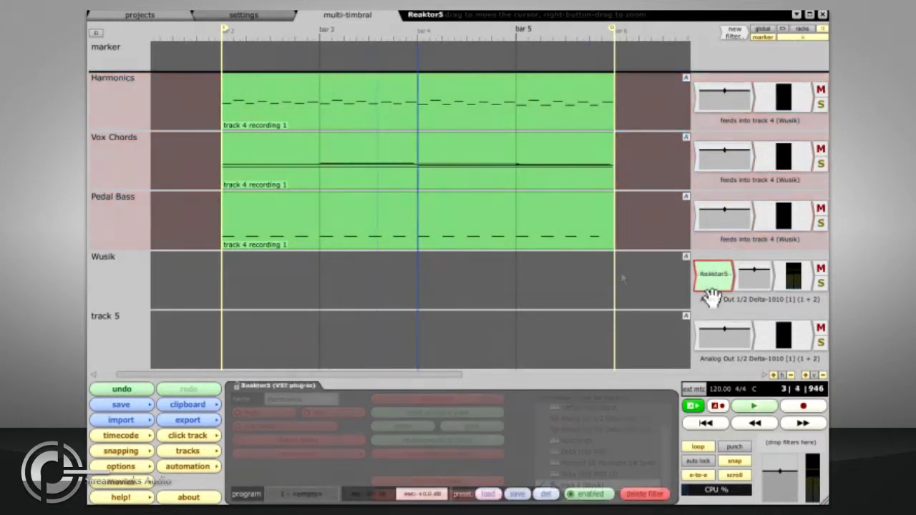
right_click(711, 283)
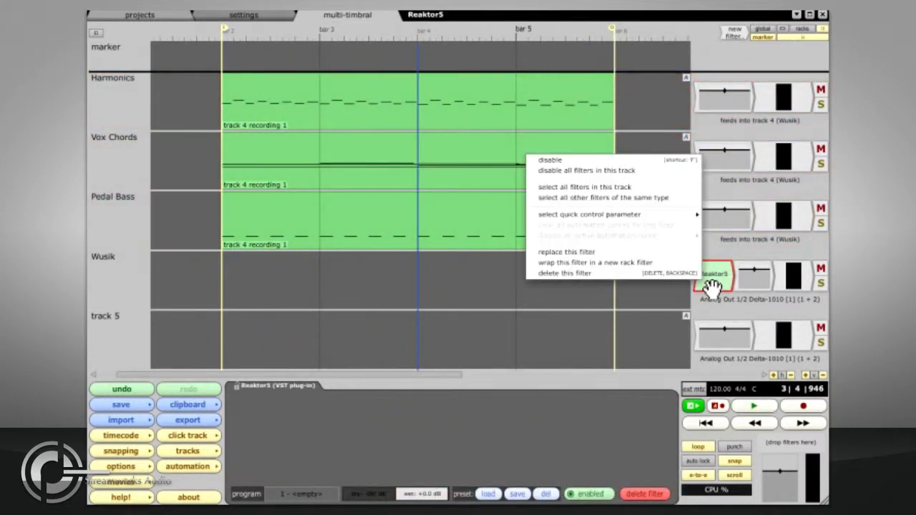
left_click(670, 264)
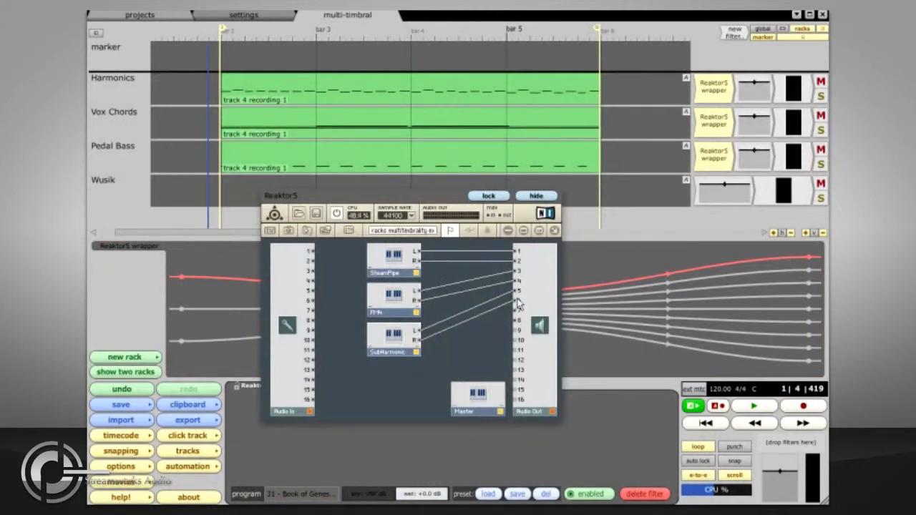
left_click(536, 195)
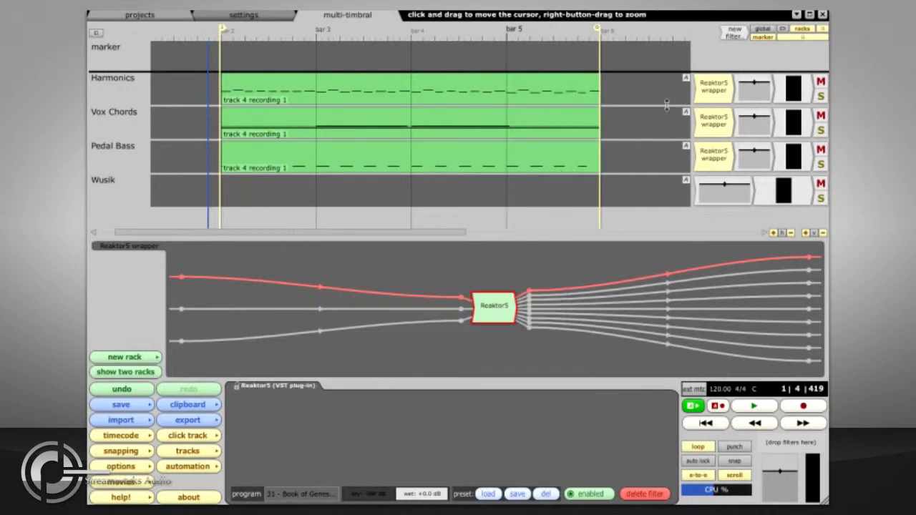
Set the Pedal Bass rack filter's left output to 5. Reaktor 5+6 and its right output to 6. Reaktor 5+6
left_click(718, 158)
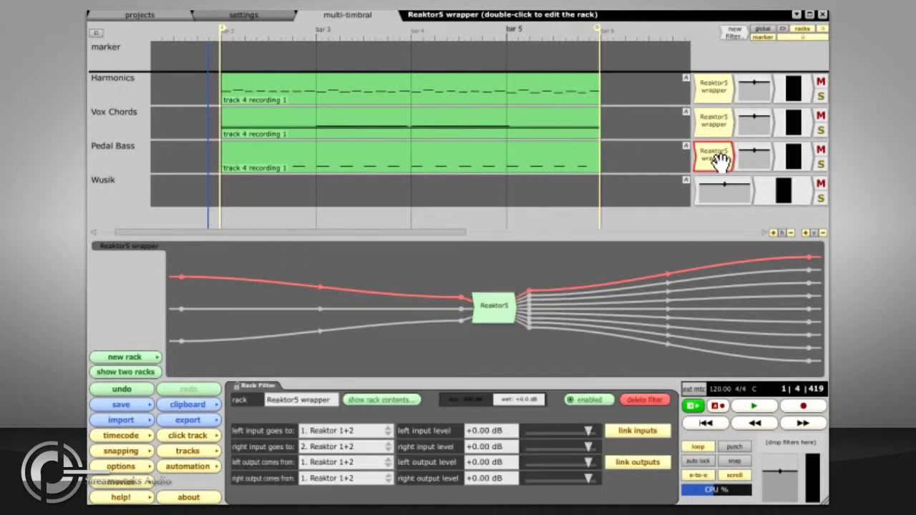
left_click(387, 432)
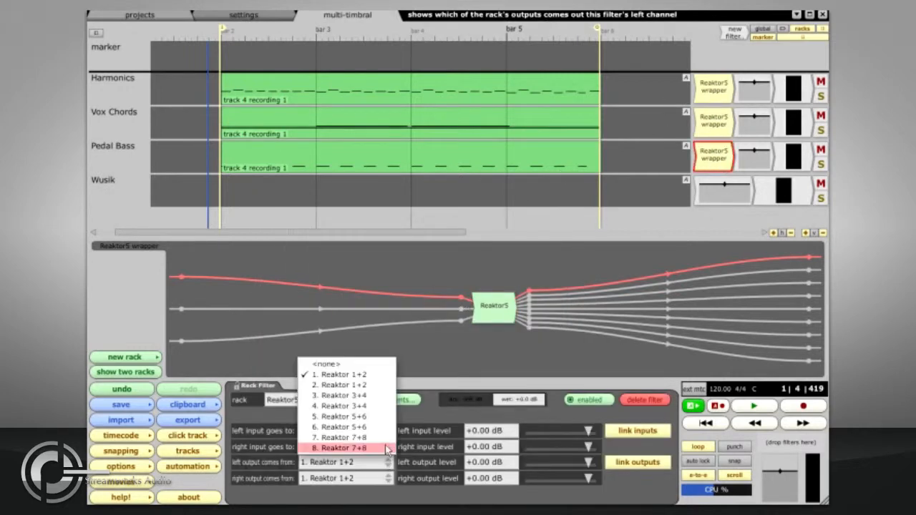
left_click(384, 418)
left_click(383, 478)
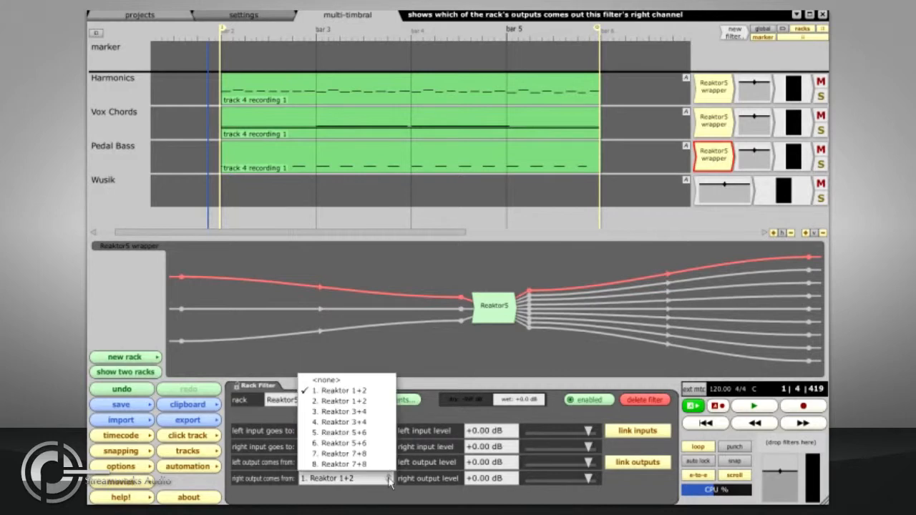
left_click(381, 445)
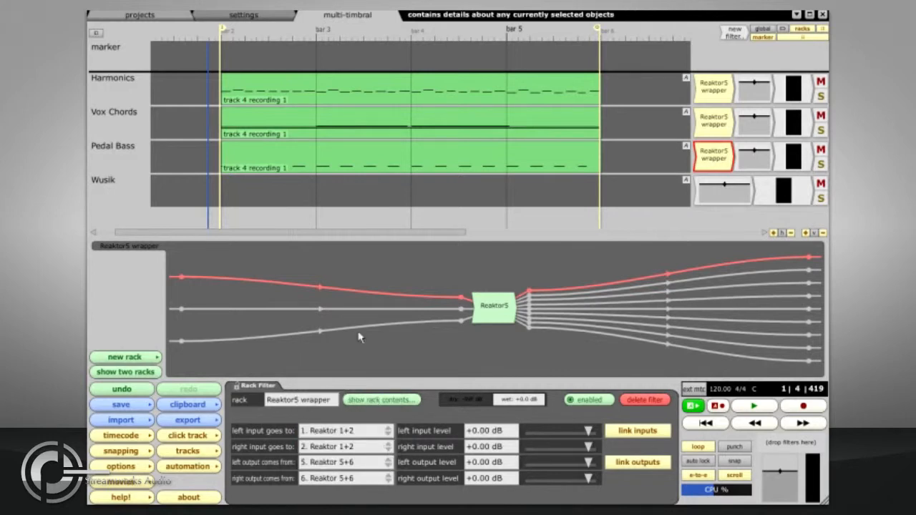
Play the edit and audition the Harmonics, Vox Chords and Pedal Bass tracks by soloing each in turn
mouse_move(238, 159)
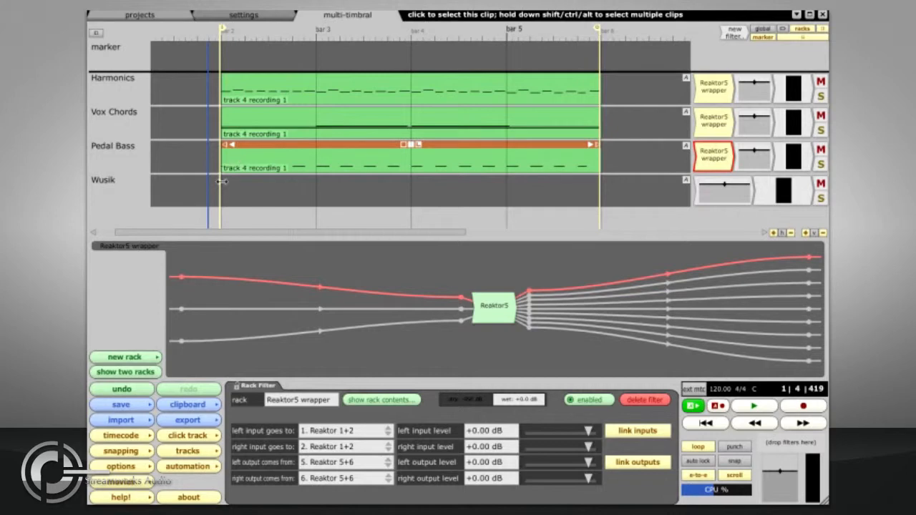
key("space")
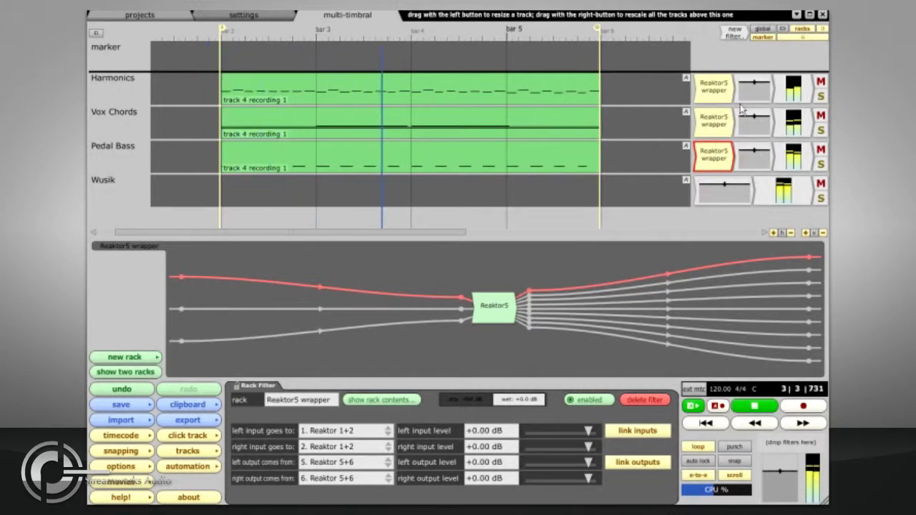
left_click(821, 96)
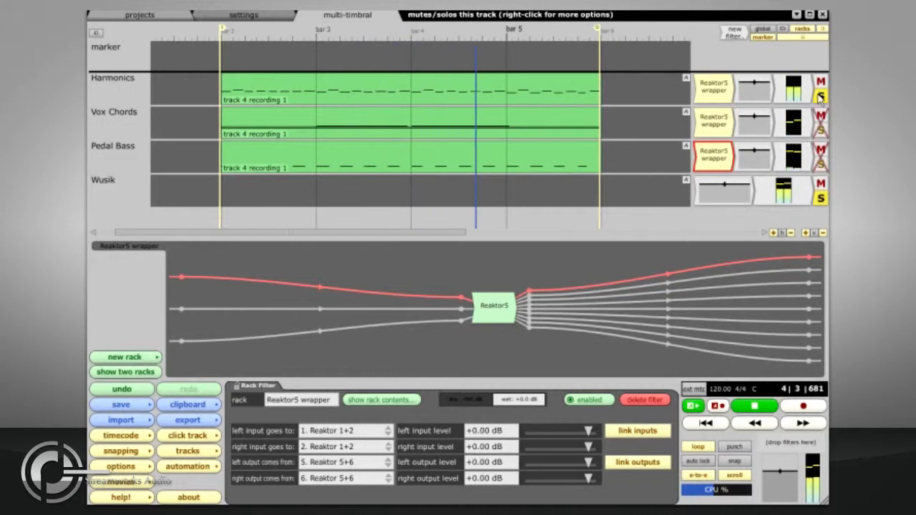
left_click(821, 96)
left_click(821, 131)
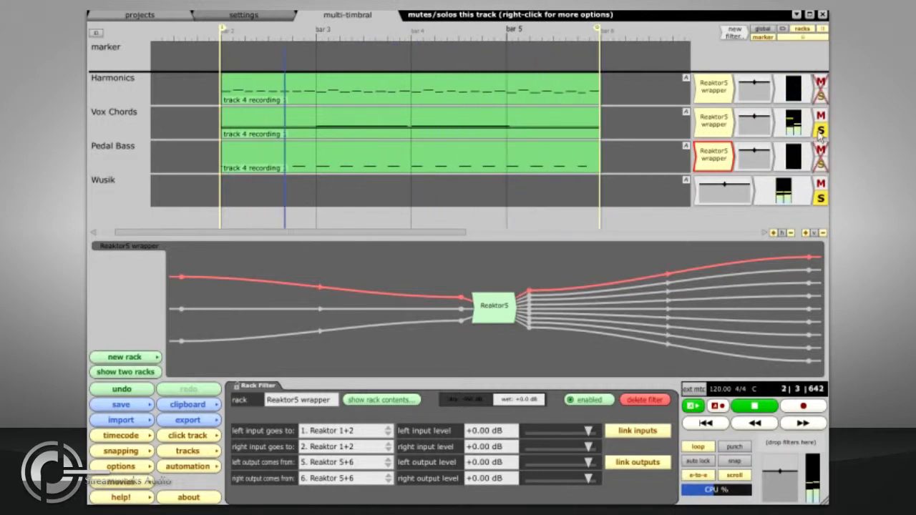
left_click(821, 131)
left_click(821, 164)
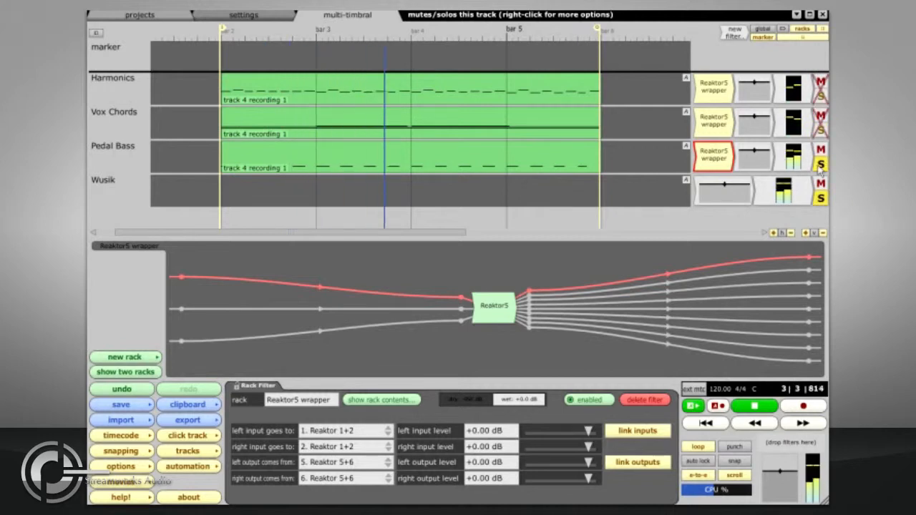
left_click(821, 165)
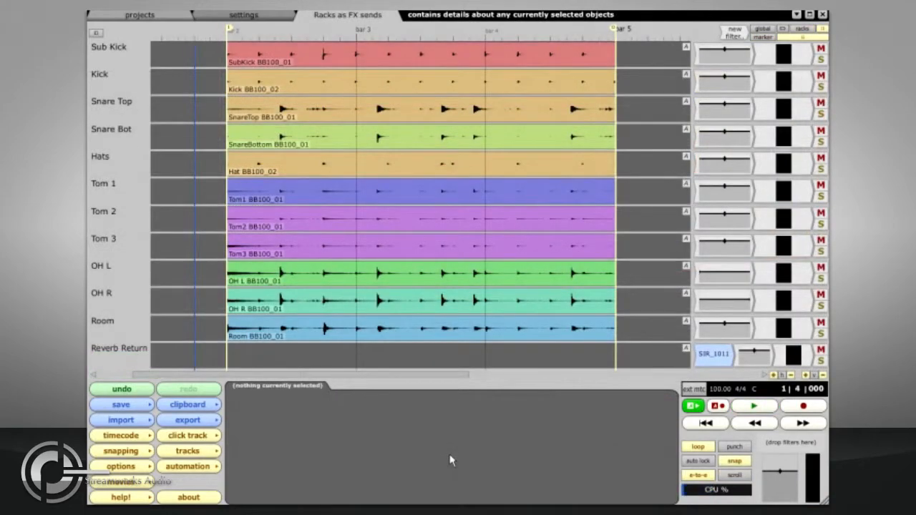
In the Racks as FX sends edit, inspect the SIR_1011 reverb on the Reverb Return track and the track's properties
double_click(714, 355)
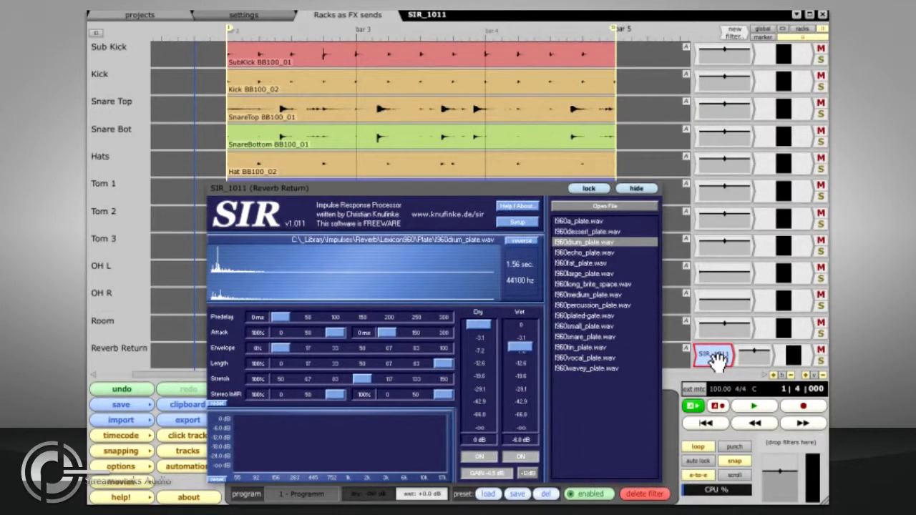
left_click(634, 190)
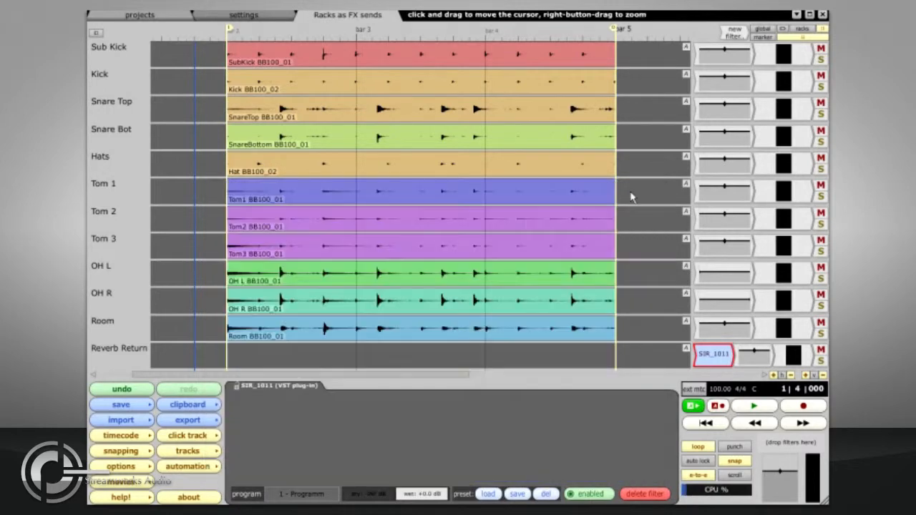
left_click(121, 358)
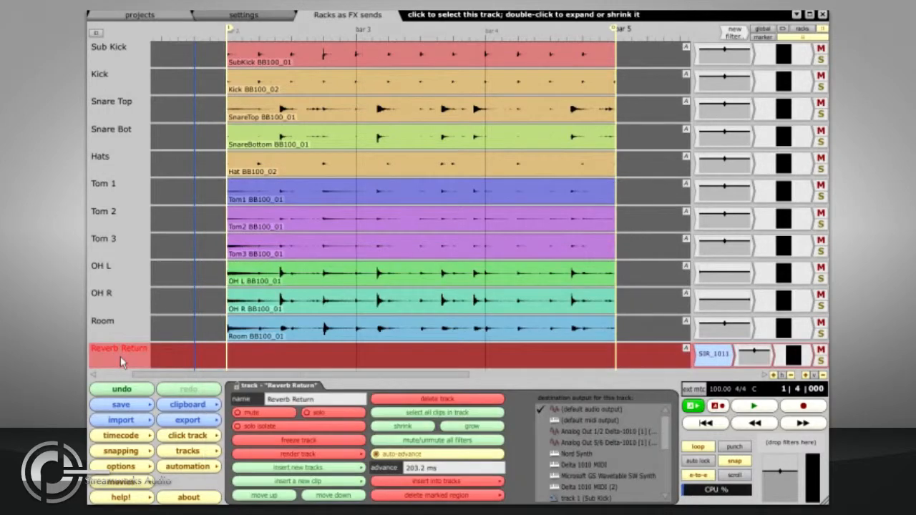
Turn off the dry signal in the SIR_1011 reverb and raise its wet level to the maximum of 0 dB
left_click(718, 358)
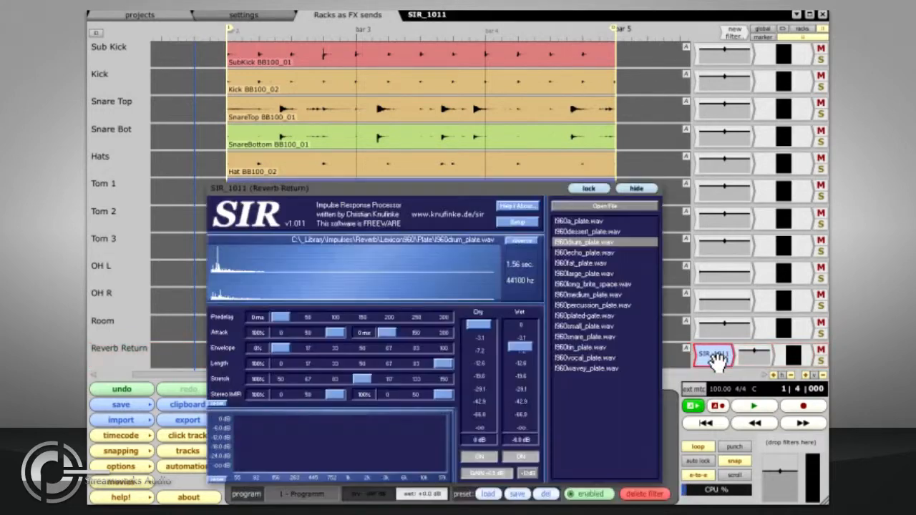
left_click(478, 457)
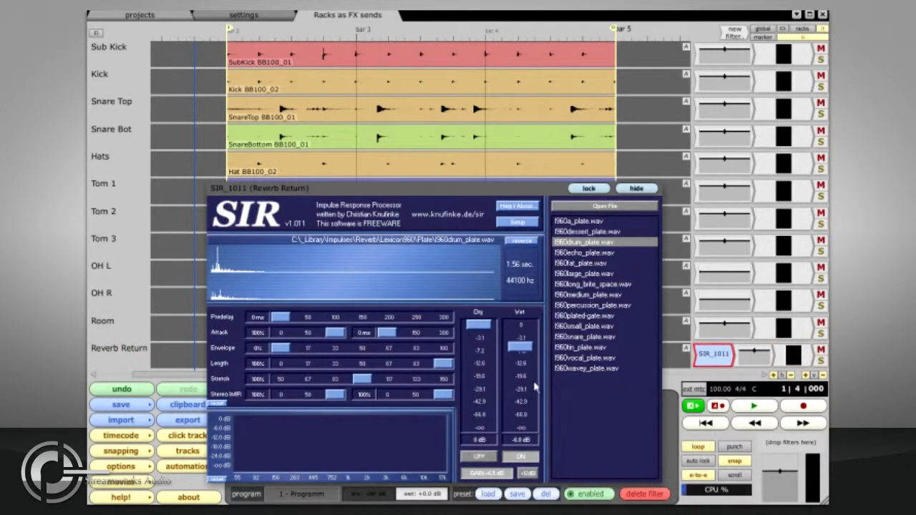
left_click_drag(526, 350, 521, 324)
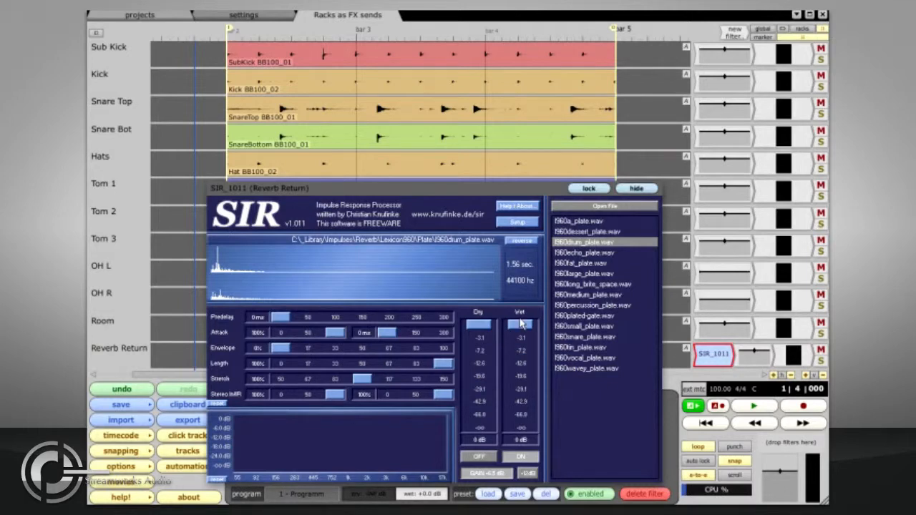
Wrap the SIR_1011 reverb in a new rack filter, inspect the wrapper's settings on Reverb Return and close the rack editor
right_click(716, 356)
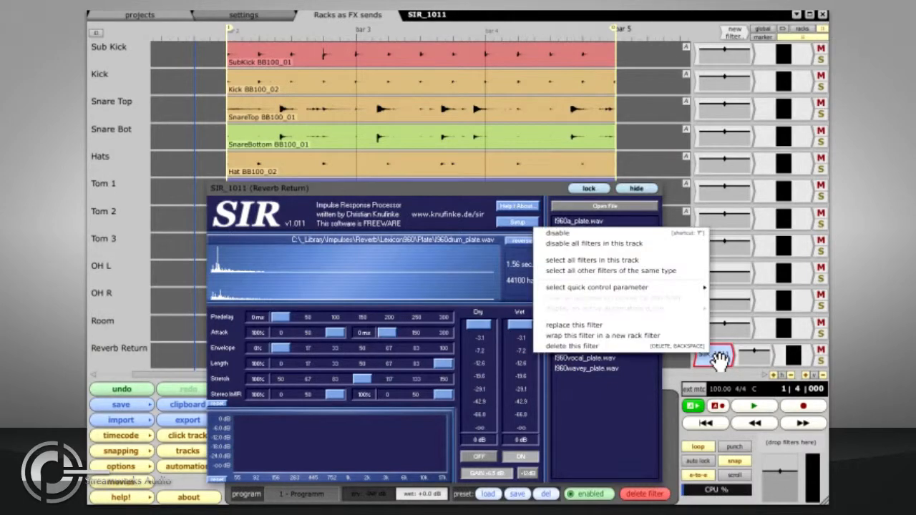
left_click(675, 336)
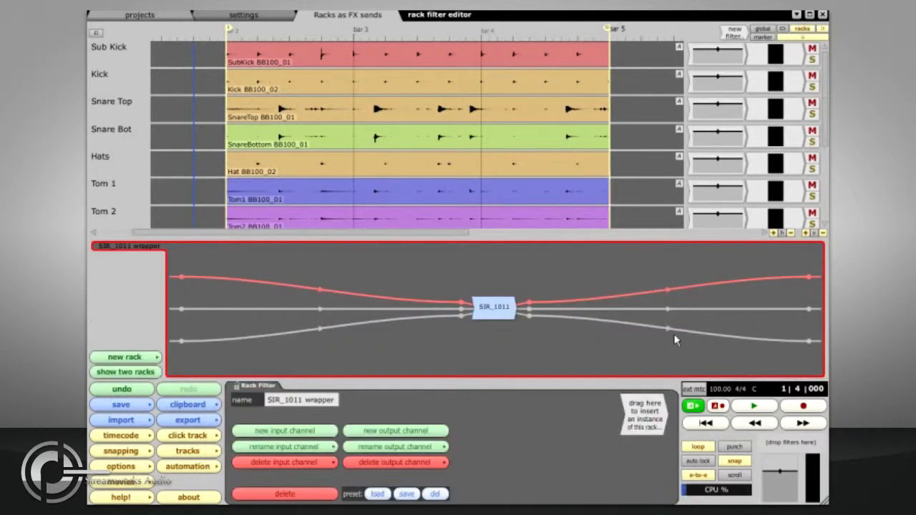
scroll(730, 211, "down", 3)
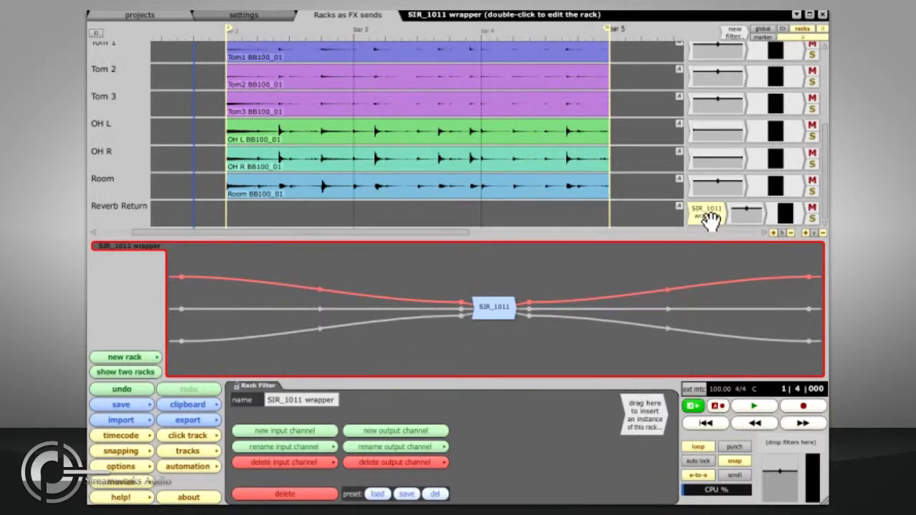
left_click(708, 215)
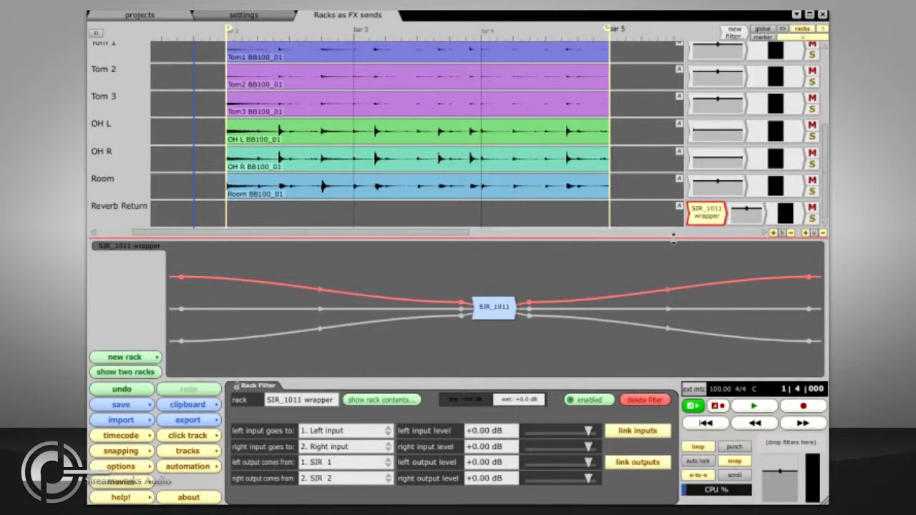
left_click(673, 239)
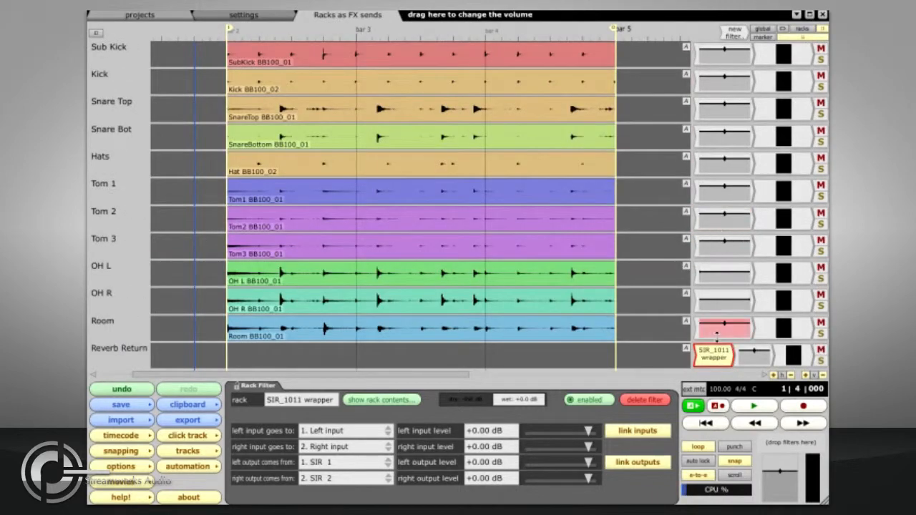
Copy the SIR_1011 wrapper onto the Snare Top track with a fully dry mix, and enable solo isolate on Reverb Return
left_click_drag(721, 364, 761, 119)
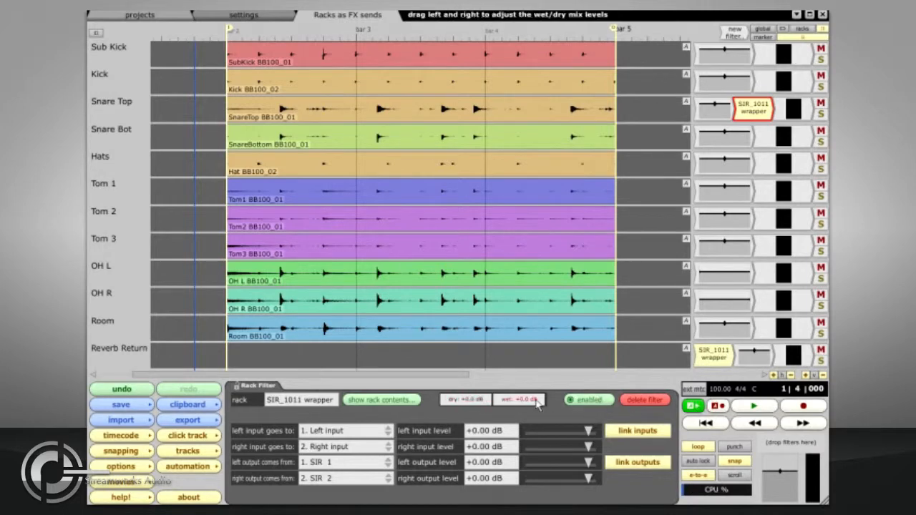
left_click_drag(538, 403, 448, 411)
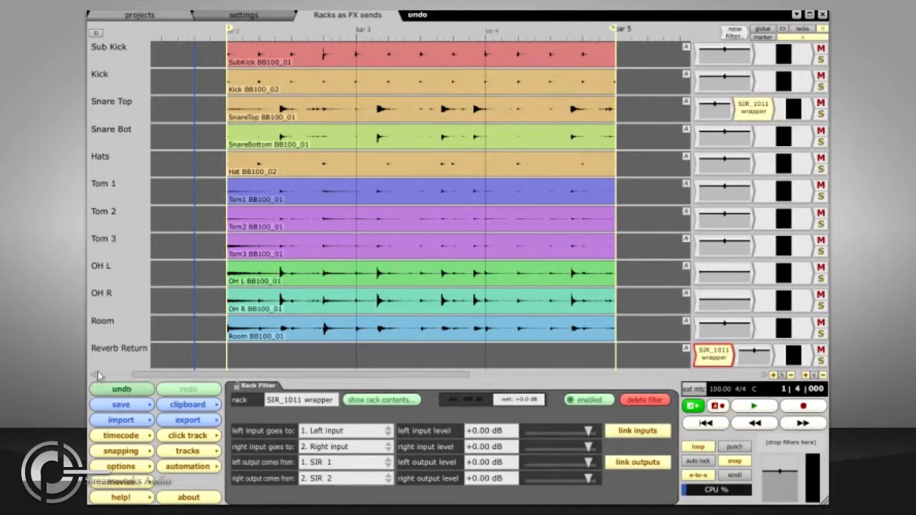
left_click(127, 358)
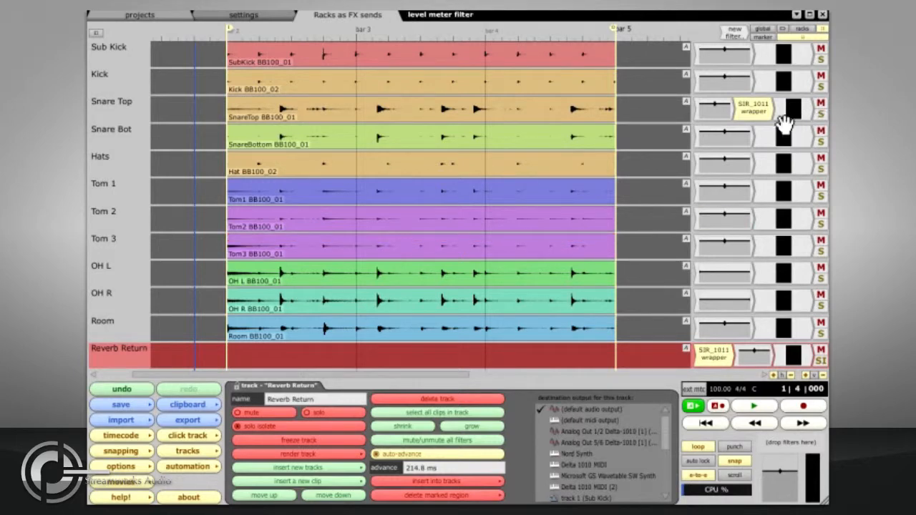
Copy the Snare Top track's SIR_1011 wrapper onto Snare Bot, Tom 1, Tom 2 and Tom 3, and start playback
left_click_drag(760, 114, 759, 191)
left_click_drag(759, 190, 759, 248, "ctrl")
left_click_drag(758, 248, 765, 264, "ctrl")
key("space")
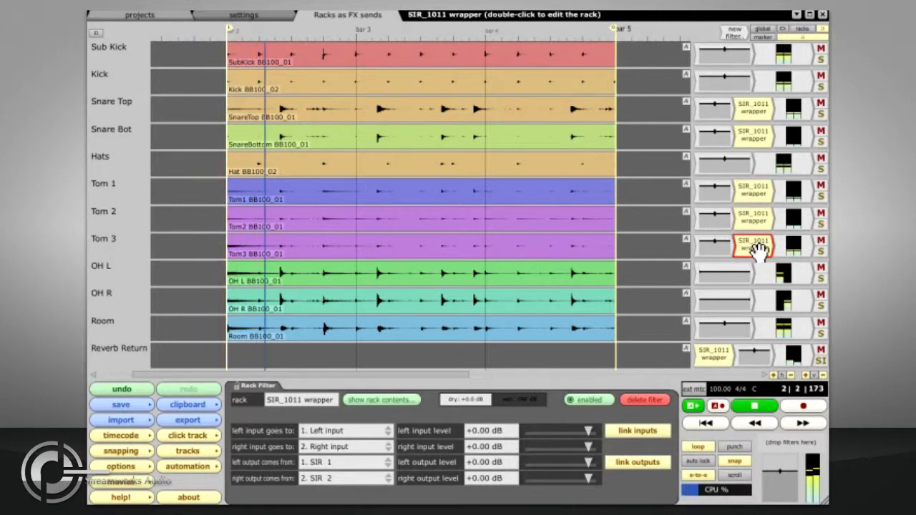
Lower the SIR_1011 wrapper's linked input levels to -7.65 dB on Tom 3 and -4.70 dB on Snare Top, then select the Reverb Return wrapper
left_click_drag(588, 431, 585, 433)
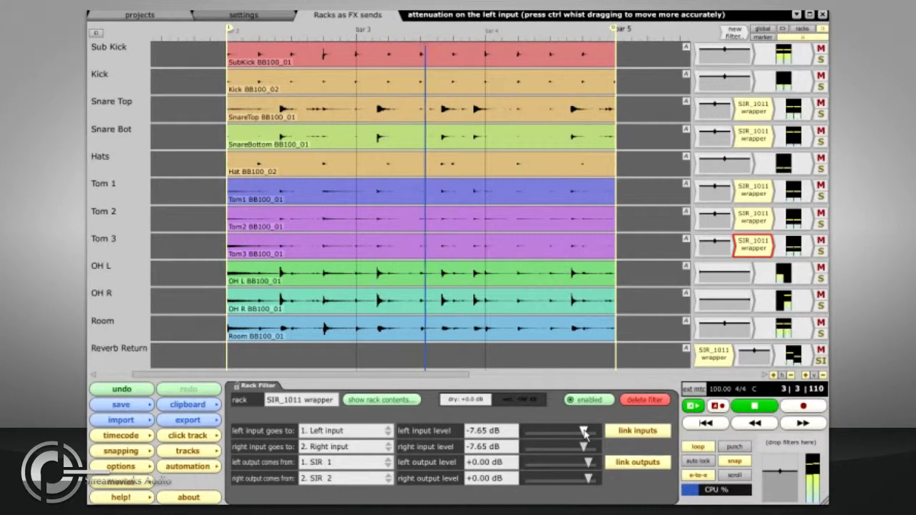
left_click(753, 109)
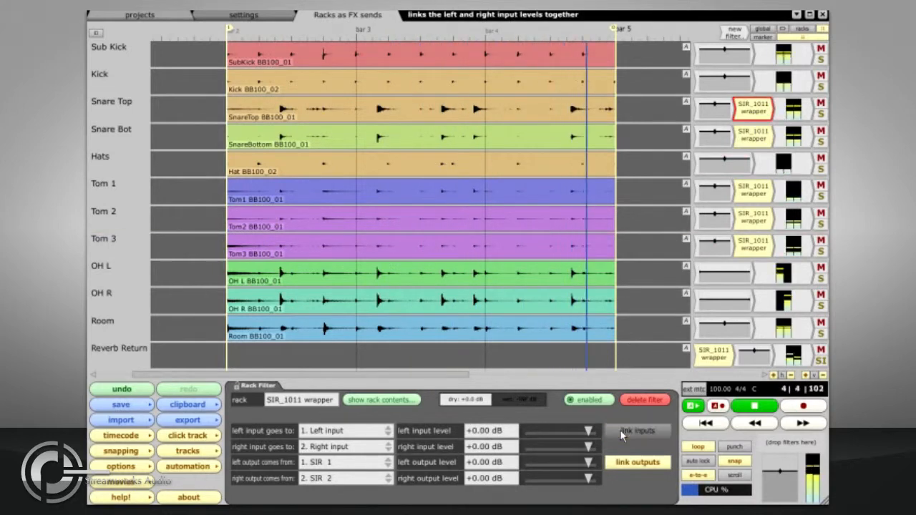
mouse_move(589, 431)
left_mouse_down()
mouse_move(599, 435)
mouse_move(586, 434)
left_mouse_up()
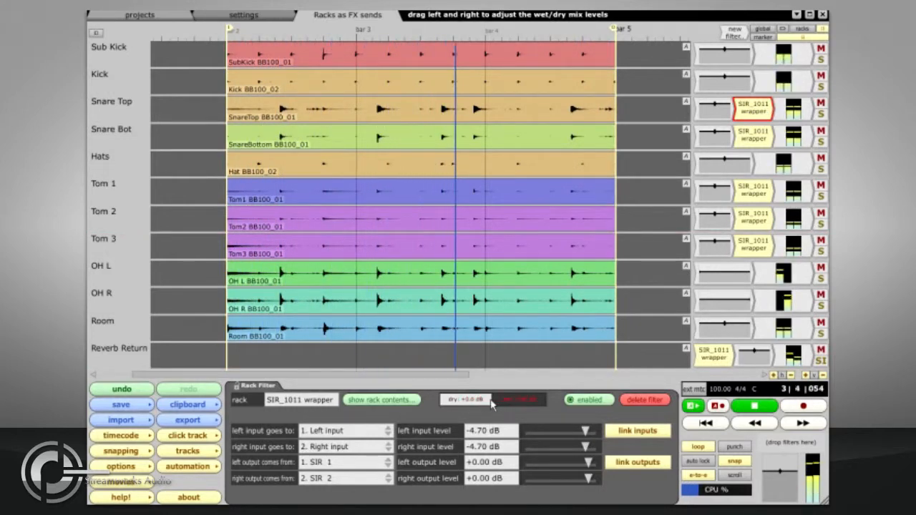
left_click(718, 360)
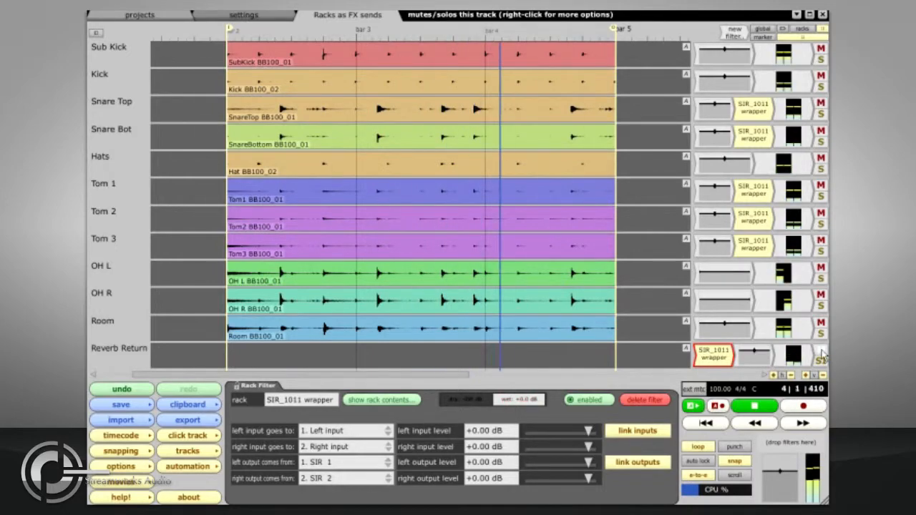
Add a Stereo Sidechain Comp after Alpha on the Bass track, look at the compressor's interface and close it
left_click_drag(735, 33, 748, 345)
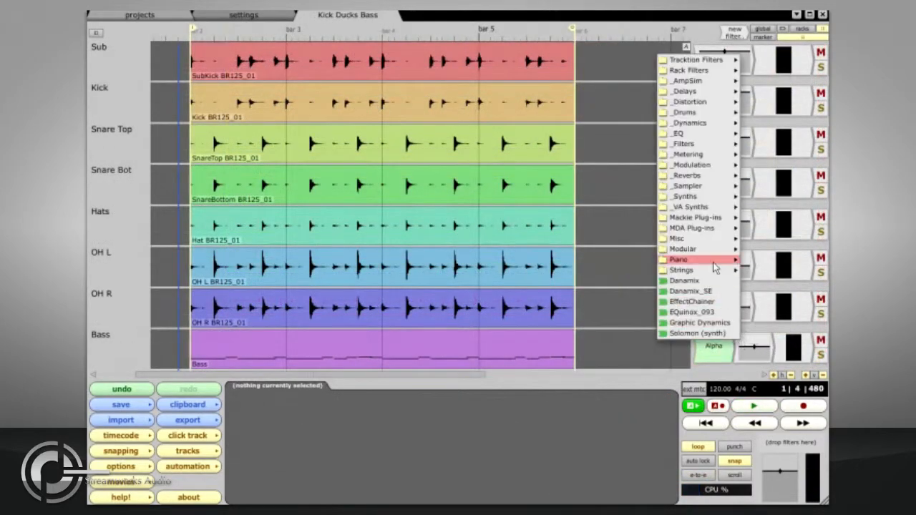
mouse_move(695, 222)
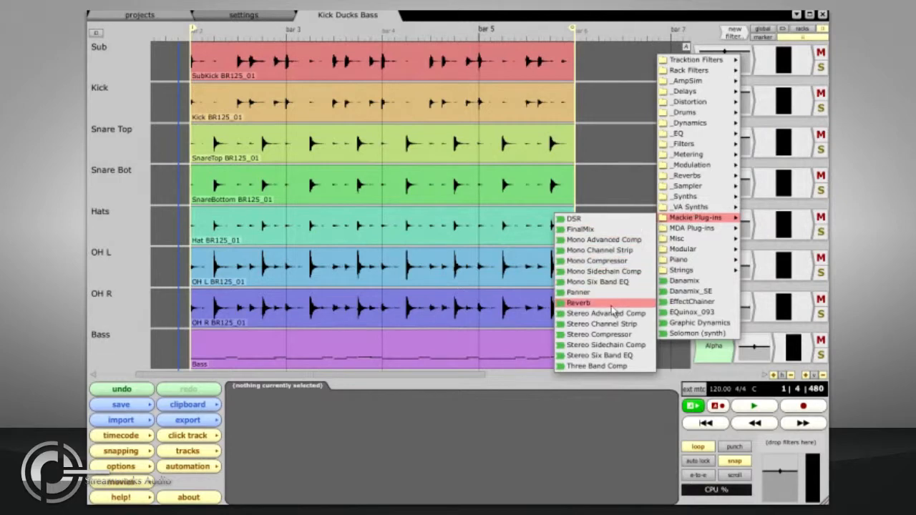
left_click(625, 350)
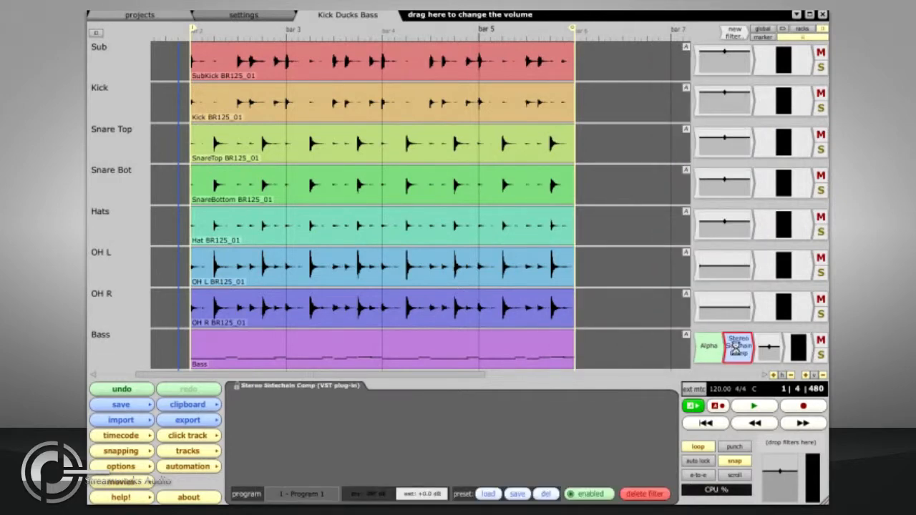
double_click(738, 347)
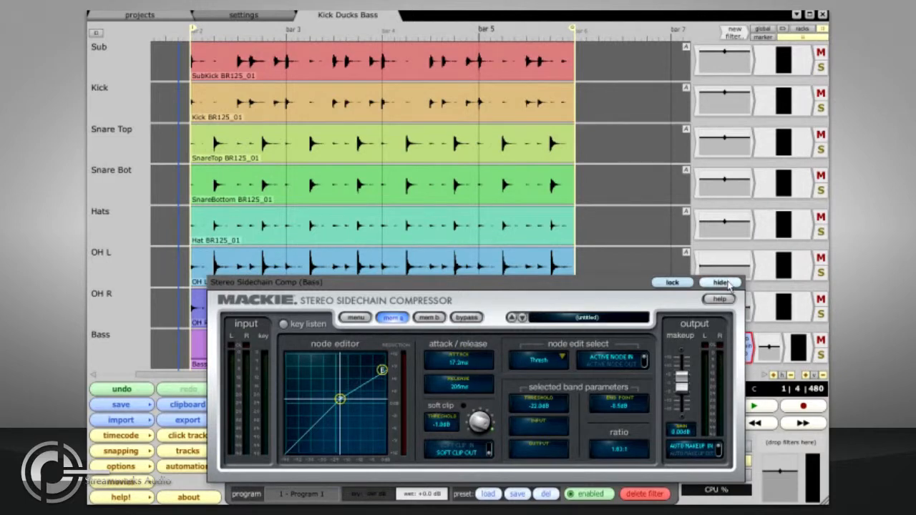
left_click(721, 284)
Wrap the Bass track's Stereo Sidechain Comp in a new rack filter and inspect the wrapper's left input routing choices
right_click(738, 348)
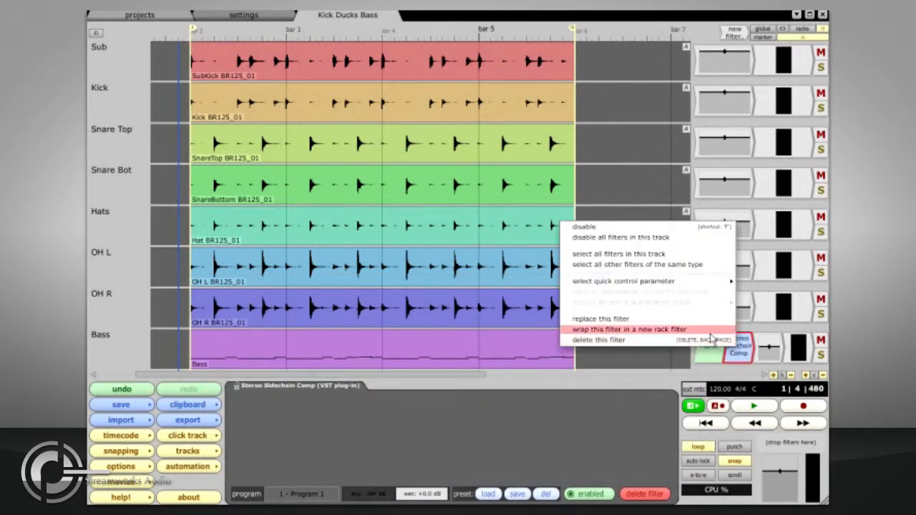
left_click(709, 331)
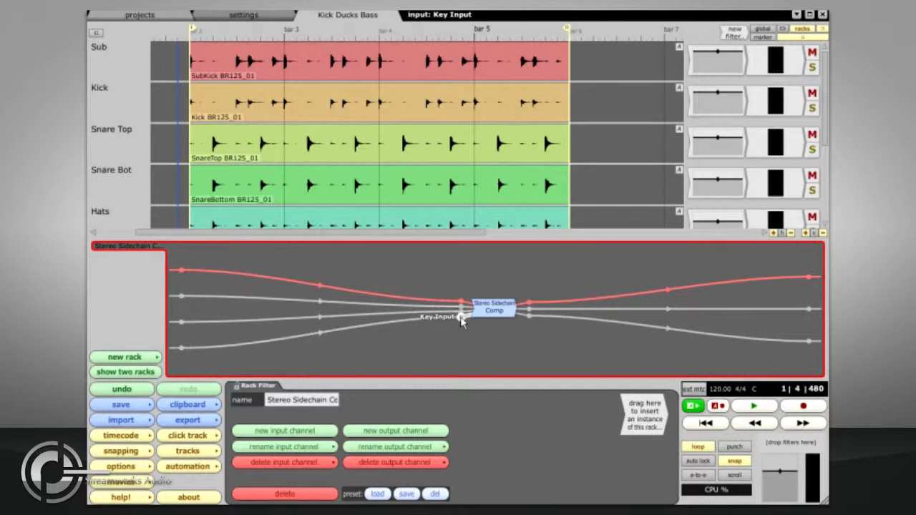
scroll(738, 214, "down", 3)
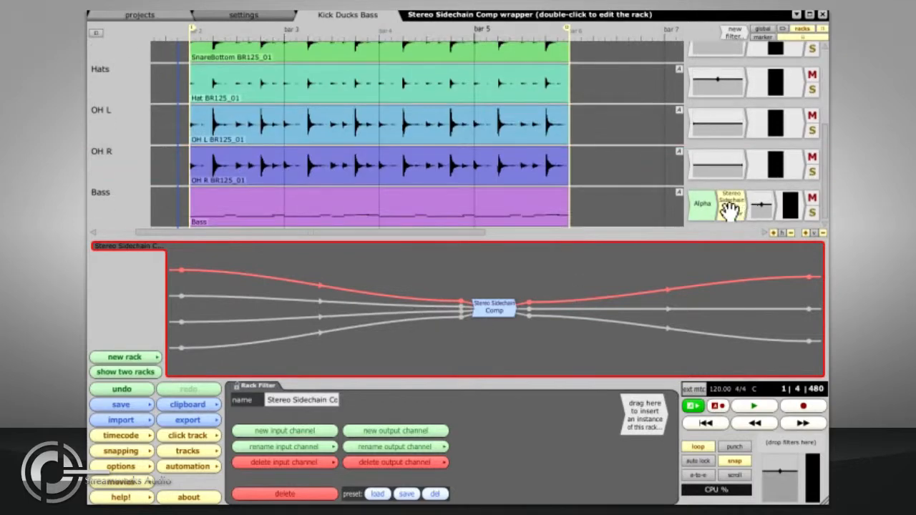
left_click(732, 205)
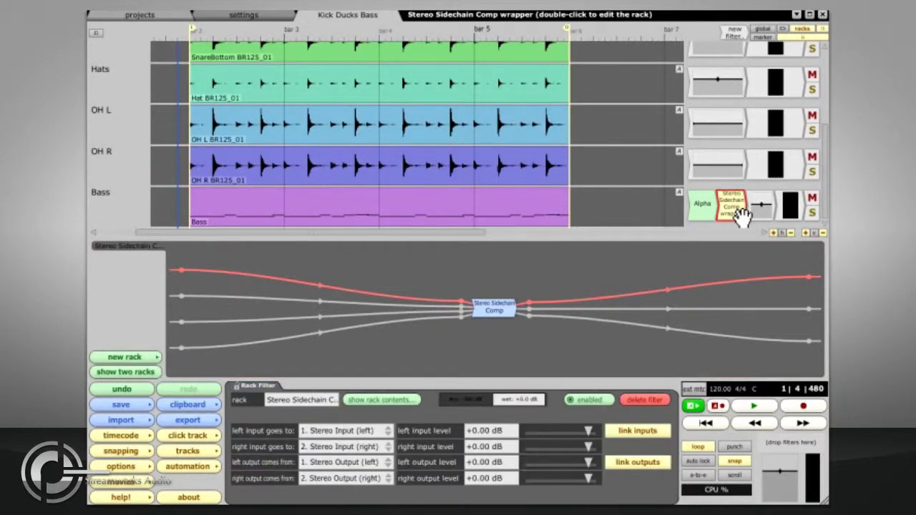
left_click(383, 434)
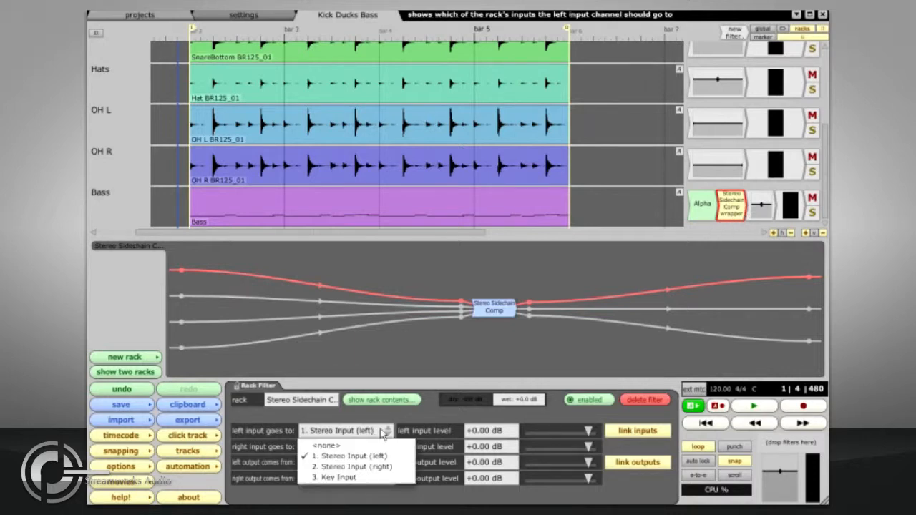
left_click(383, 430)
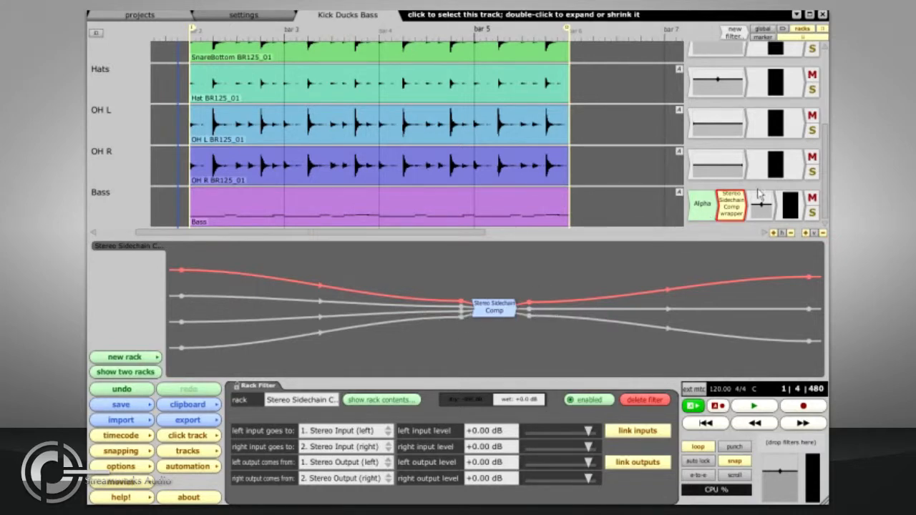
Insert an instance of the Stereo Sidechain Comp rack on the Kick track, before its volume and pan filter
scroll(757, 198, "up", 3)
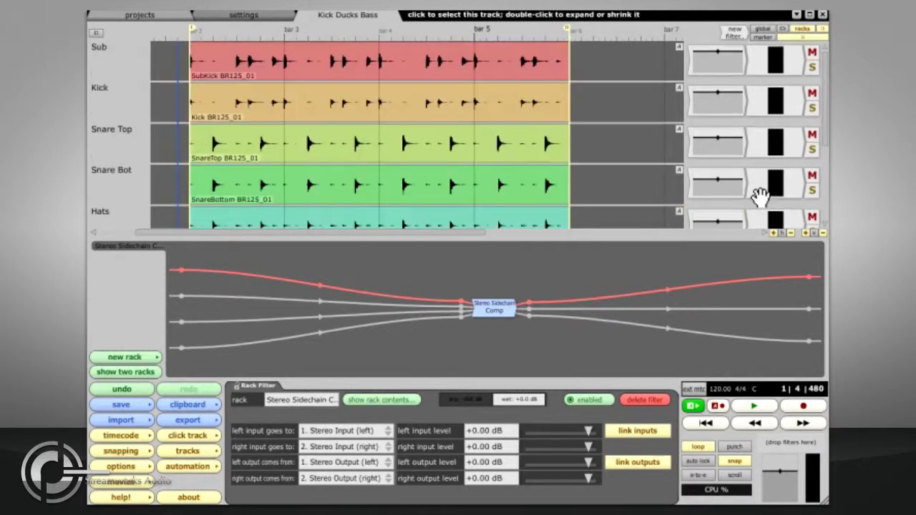
left_click(633, 358)
left_click_drag(646, 421, 742, 109)
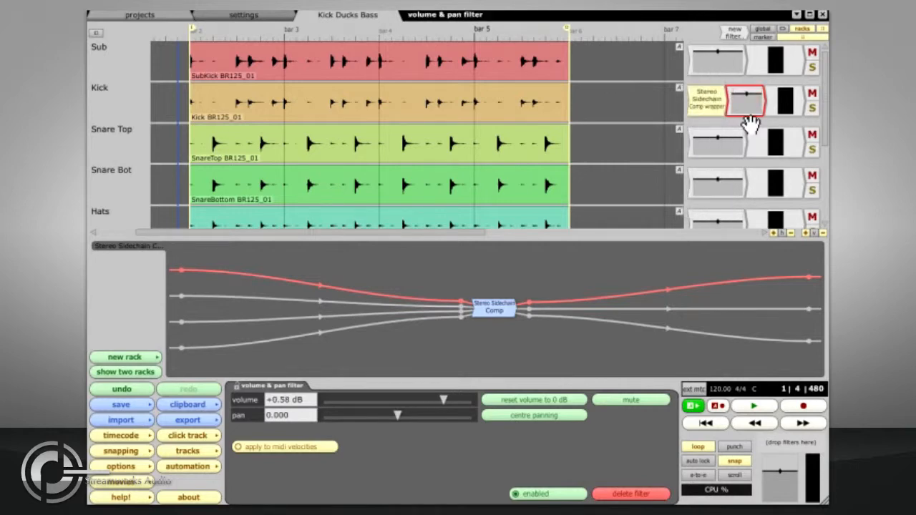
Route the Kick wrapper's left input to Key Input and right input to none, with dry at +0.0 dB and wet fully down
left_click(718, 106)
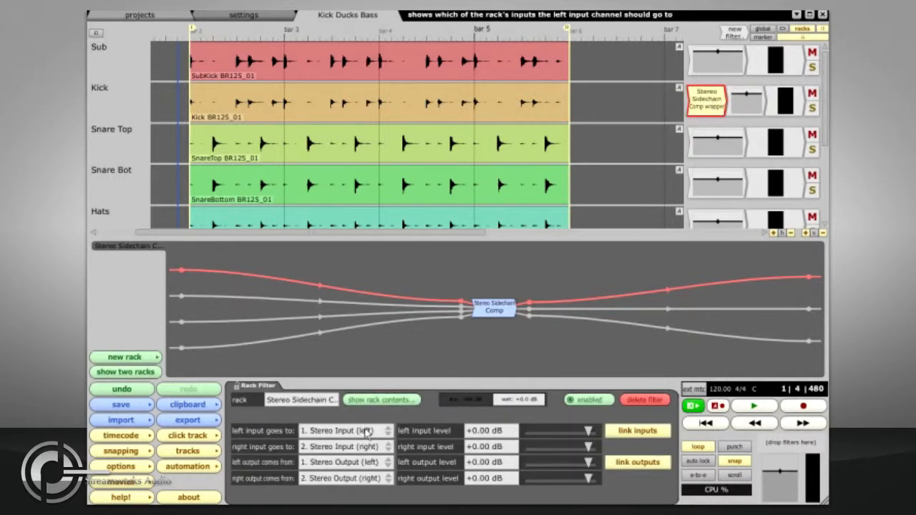
left_click(368, 431)
left_click(356, 477)
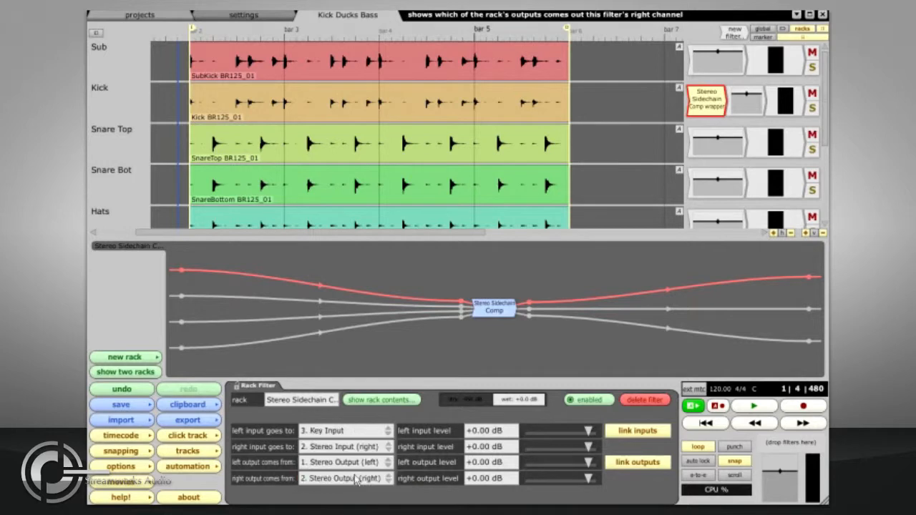
left_click(356, 447)
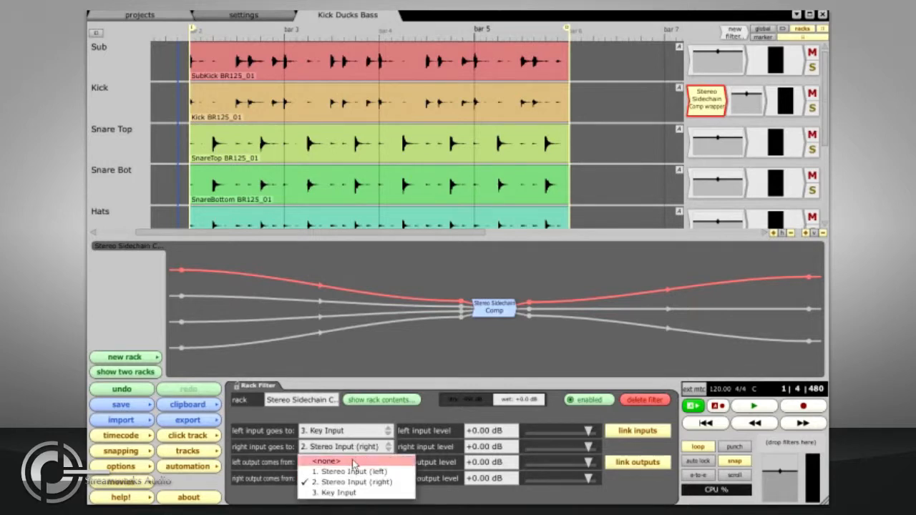
left_click(354, 461)
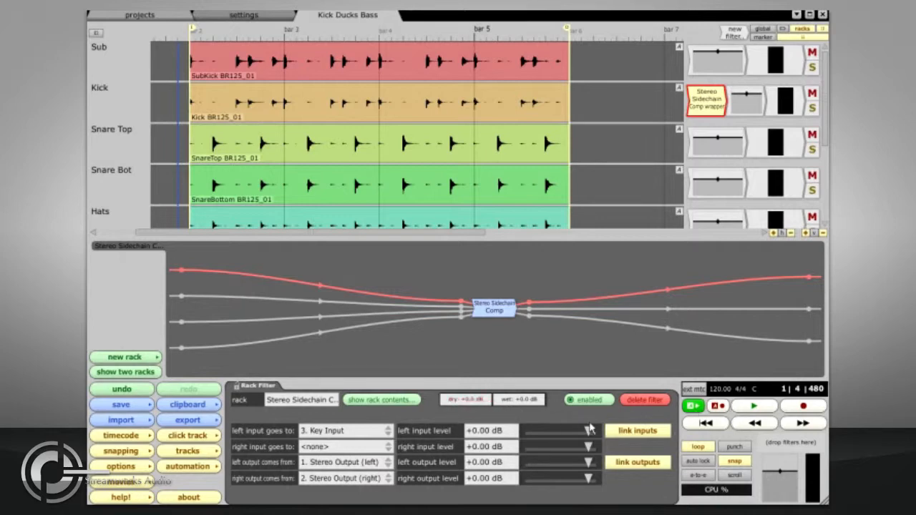
left_click_drag(530, 405, 361, 413)
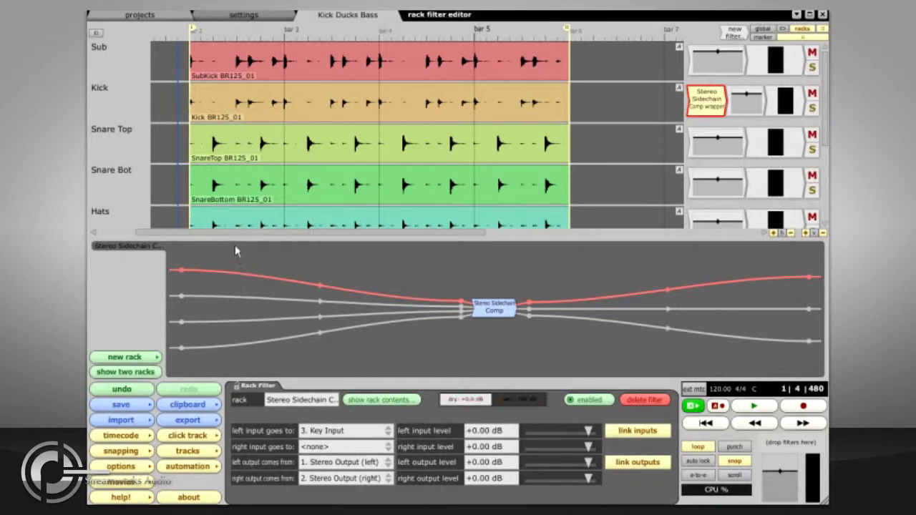
Start playback and open the Stereo Sidechain Comp inside the rack
scroll(521, 201, "down", 4)
left_click(520, 207)
key("space")
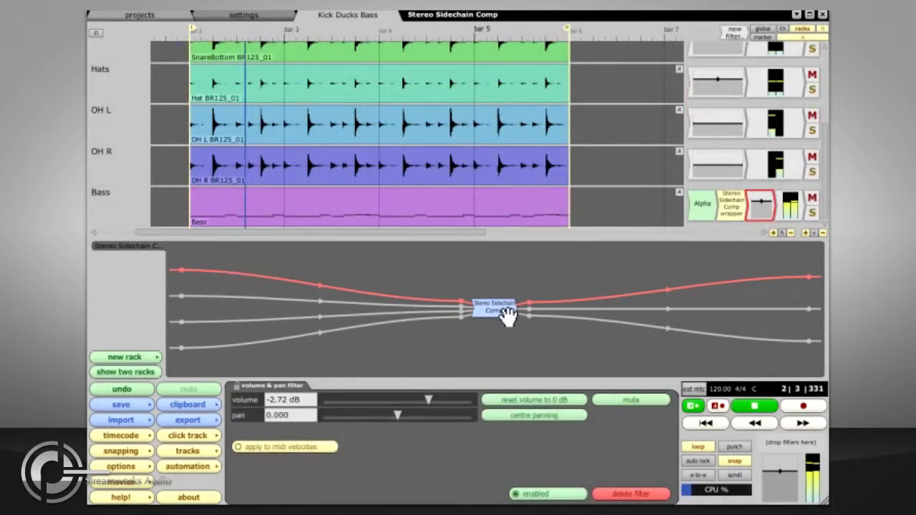
double_click(499, 309)
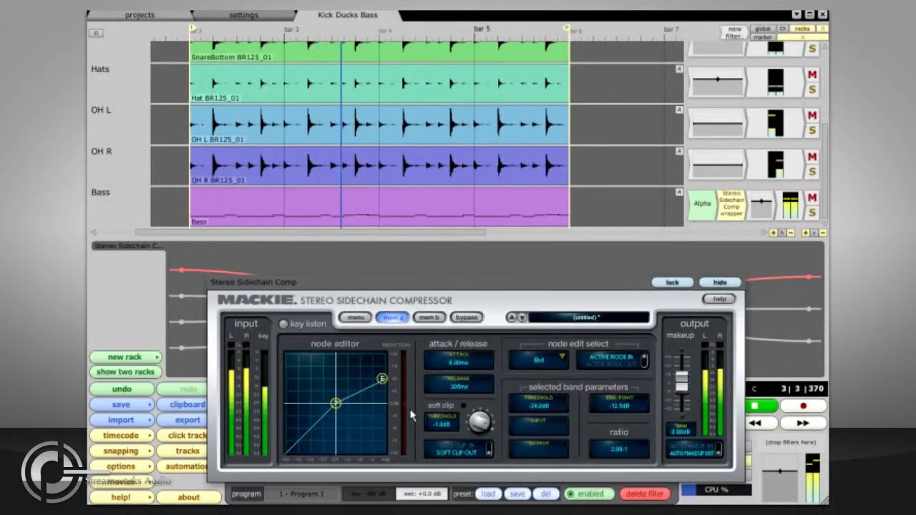
Set the sidechain compressor's threshold to -37.0 dB, lower its end point to a ratio of about 4.9:1, and adjust the release time
left_click_drag(336, 404, 308, 430)
left_click_drag(383, 394, 381, 424)
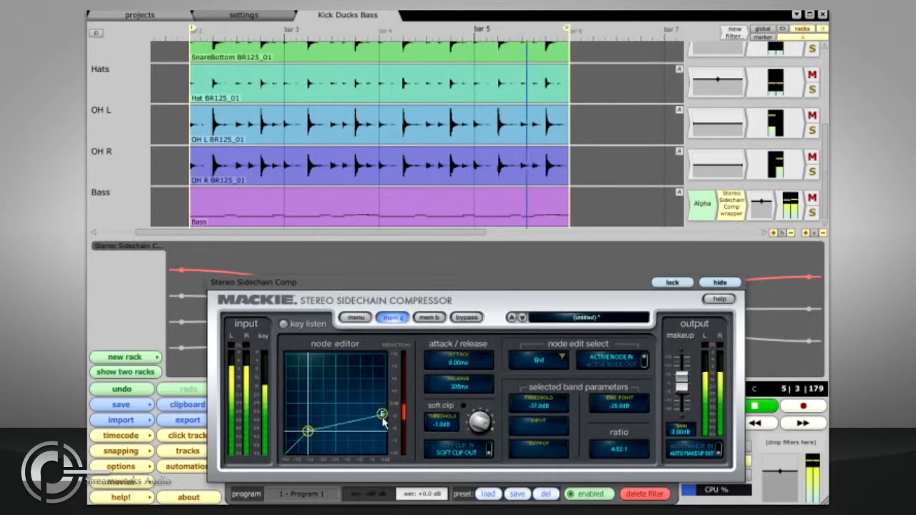
left_click_drag(458, 398, 459, 406)
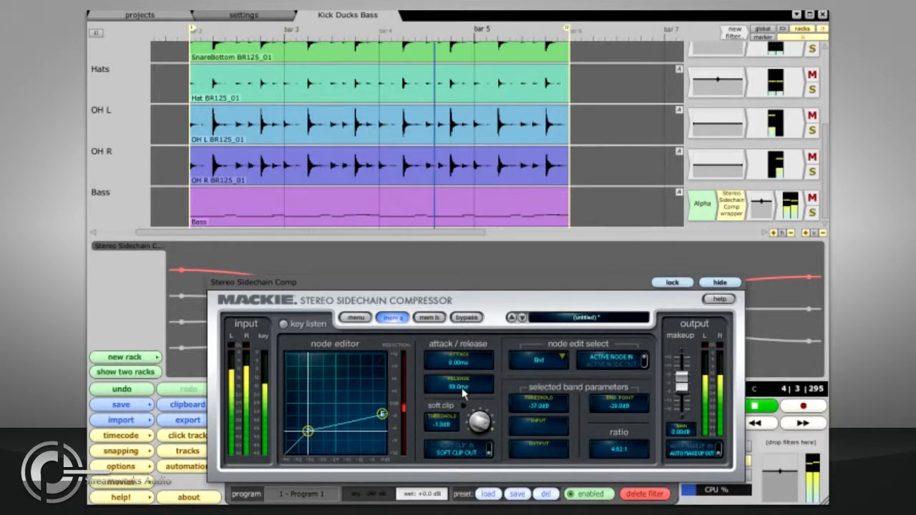
left_click_drag(462, 387, 461, 383)
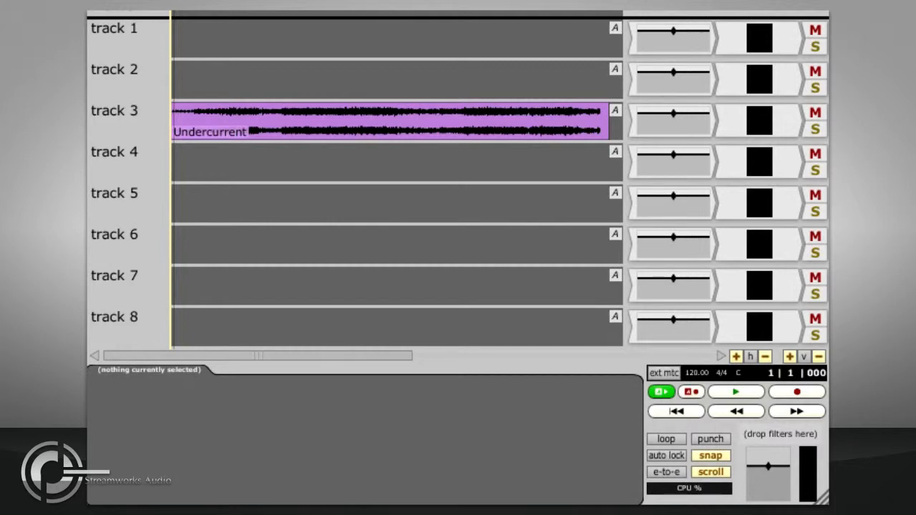
Add the Mackie Stereo Compressor to track 3 ahead of the volume filter and hide its interface
left_click(648, 127)
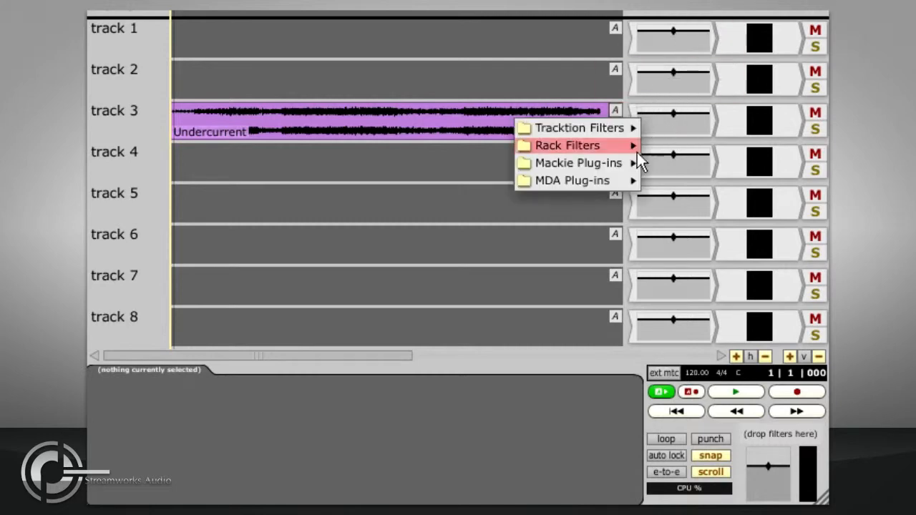
mouse_move(634, 163)
left_click(699, 357)
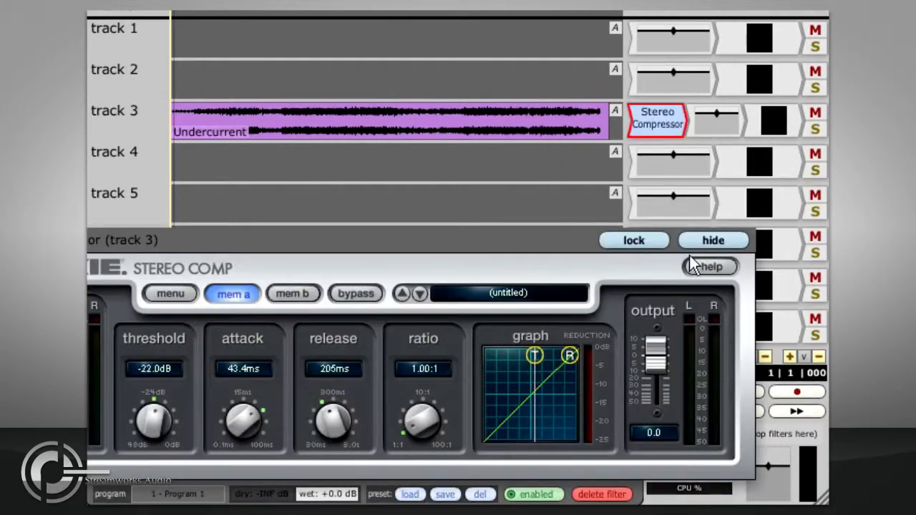
left_click(701, 239)
Select track 3 and inspect its auto-advance setting and advance time
left_click(134, 136)
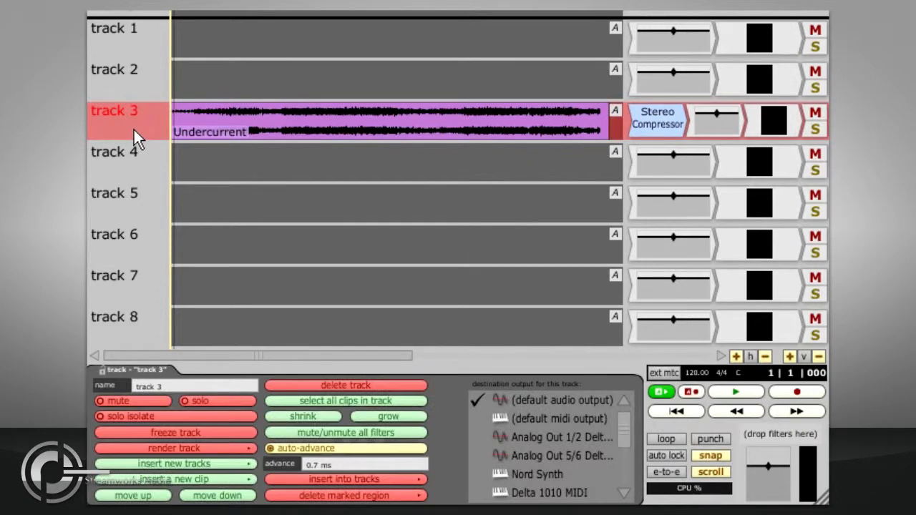
left_click(338, 462)
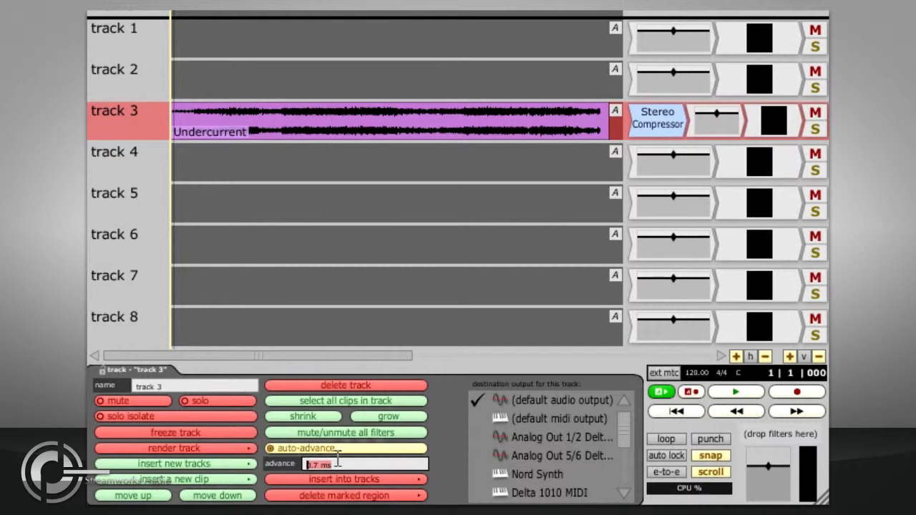
left_click(339, 463)
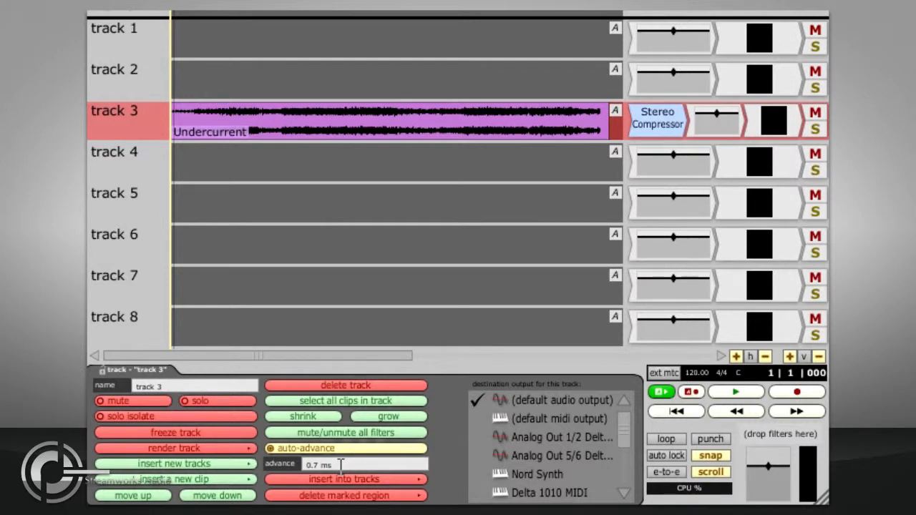
Start playback, view the Stereo Compressor's settings on track 3 and hide its interface again
left_click(185, 152)
key("space")
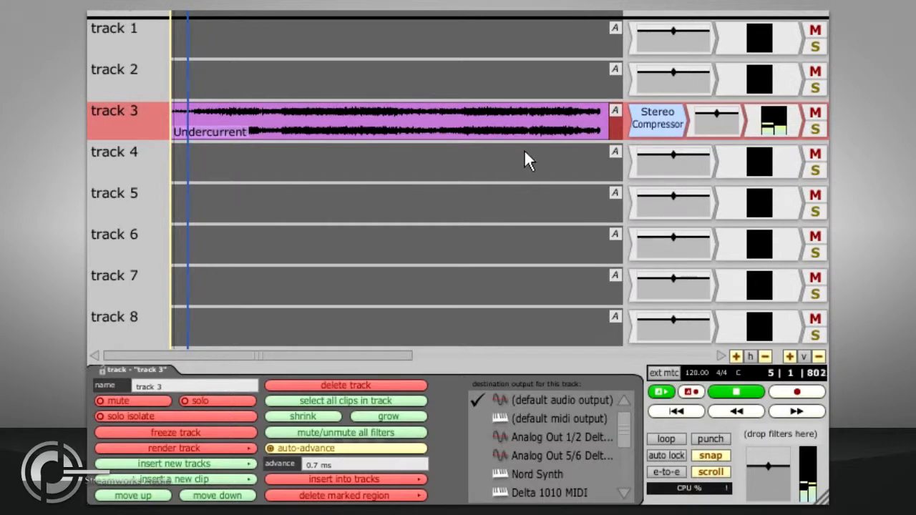
double_click(677, 127)
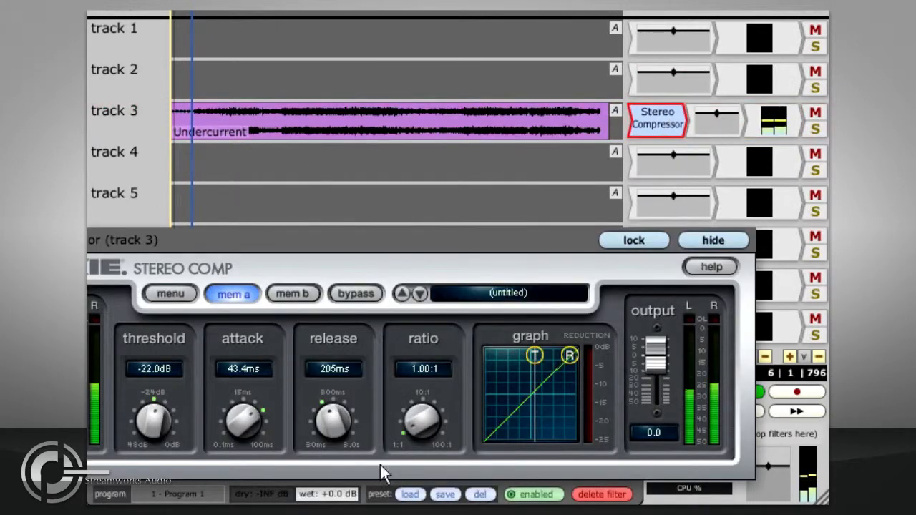
left_click(692, 244)
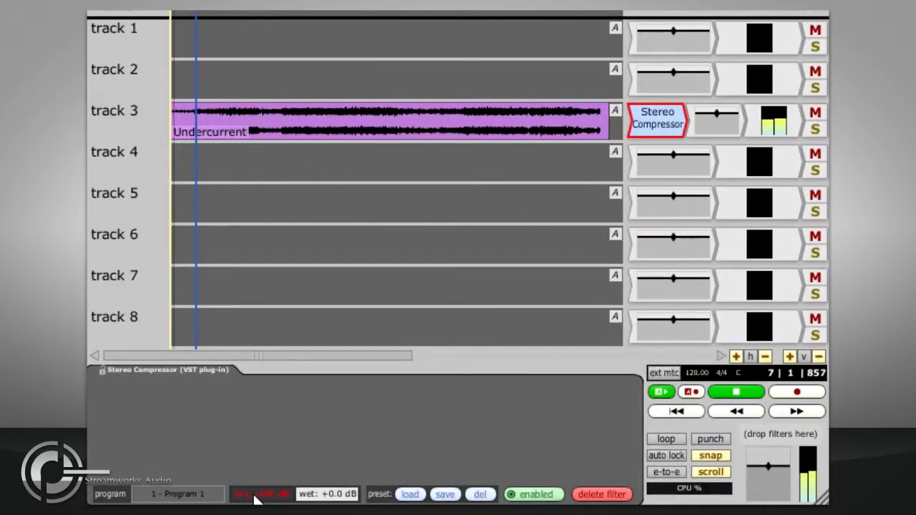
Blend in the Stereo Compressor's dry signal, leave its dry level at -35.5 dB, and stop playback
left_click_drag(239, 495, 295, 497)
left_click_drag(616, 499, 315, 465)
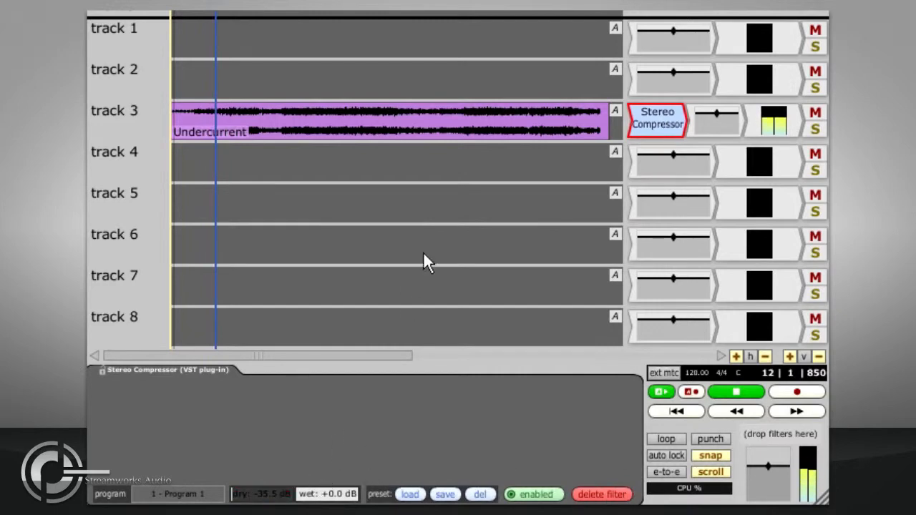
key("space")
Wrap track 3's Stereo Compressor in a new rack filter and display the track's properties
right_click(664, 120)
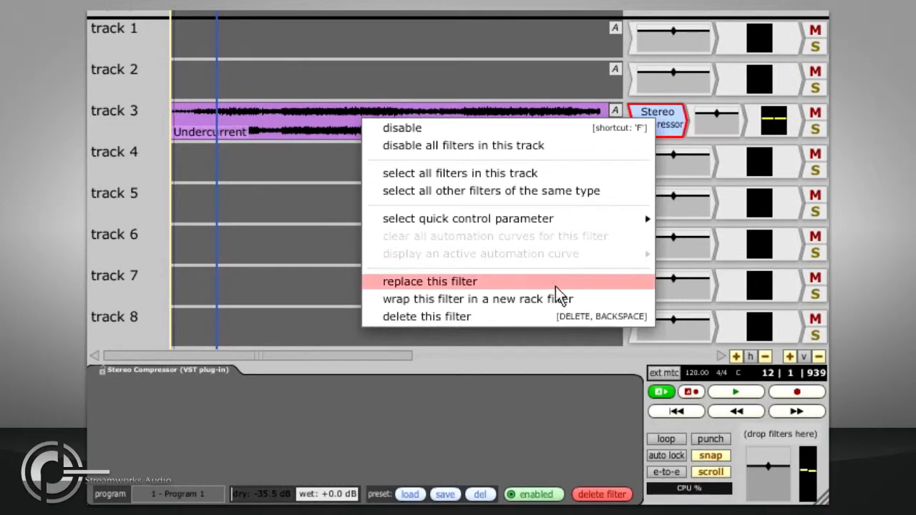
left_click(591, 300)
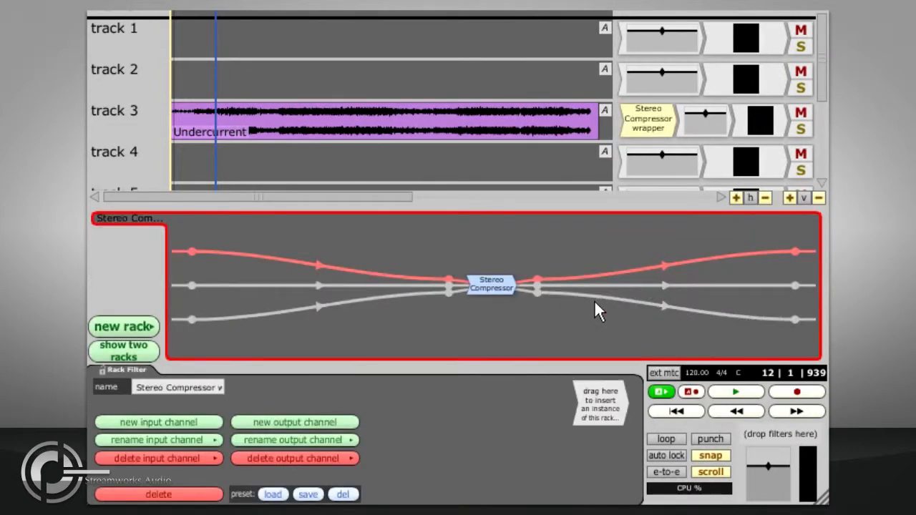
left_click(141, 127)
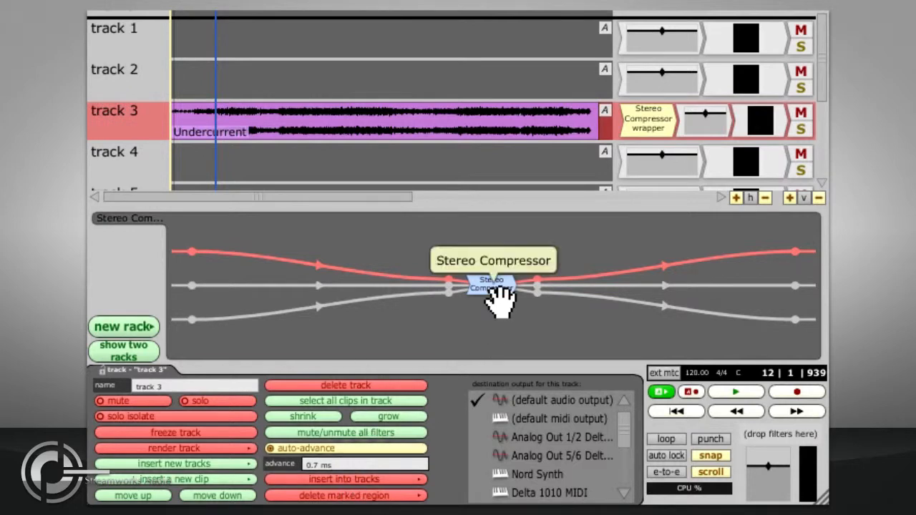
Move the Stereo Compressor up in the rack and connect the left and right stereo inputs directly to their matching outputs
left_click_drag(495, 291, 456, 269)
left_click_drag(189, 283, 804, 287)
left_click_drag(794, 319, 194, 320)
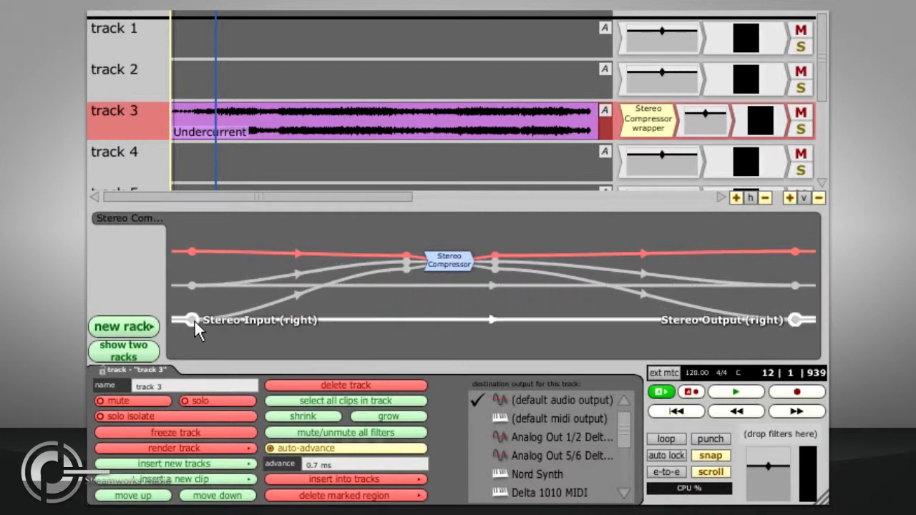
Play the mix with the direct dry connections in place, stop playback, and check track 3's advance time
key("space")
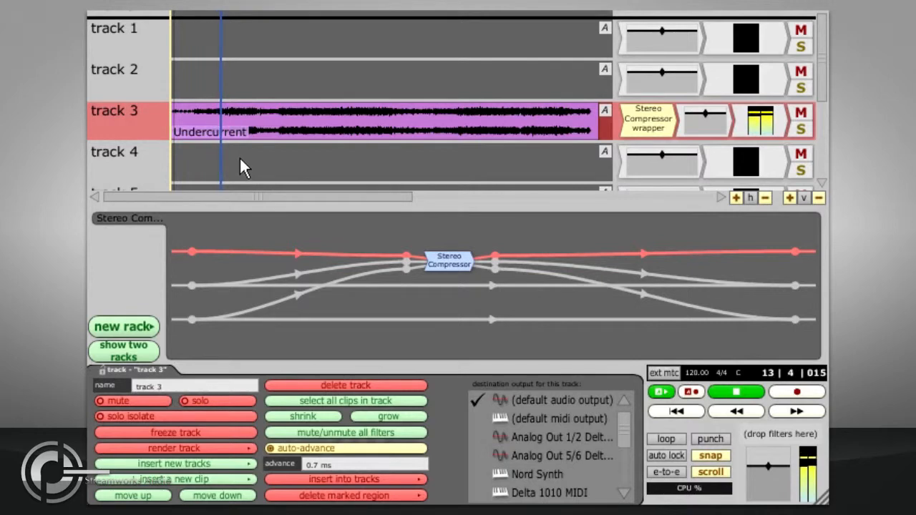
key("space")
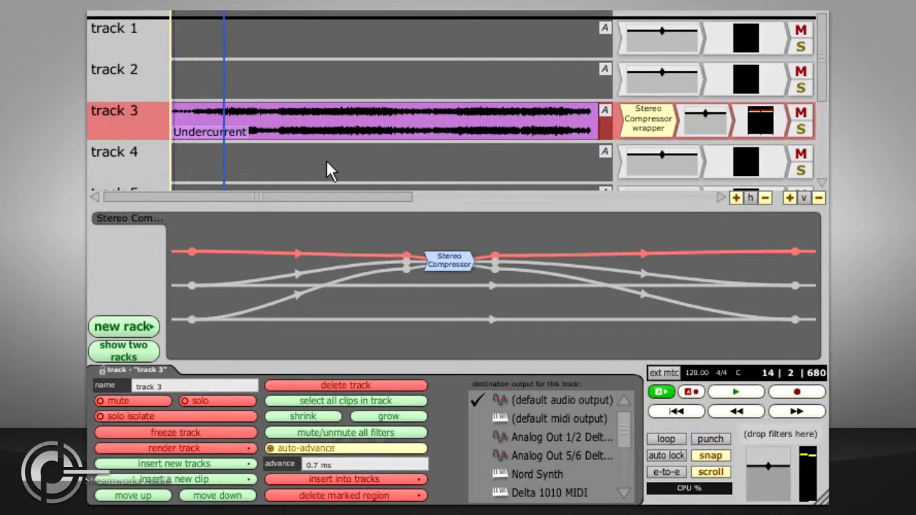
left_click(135, 154)
left_click(135, 118)
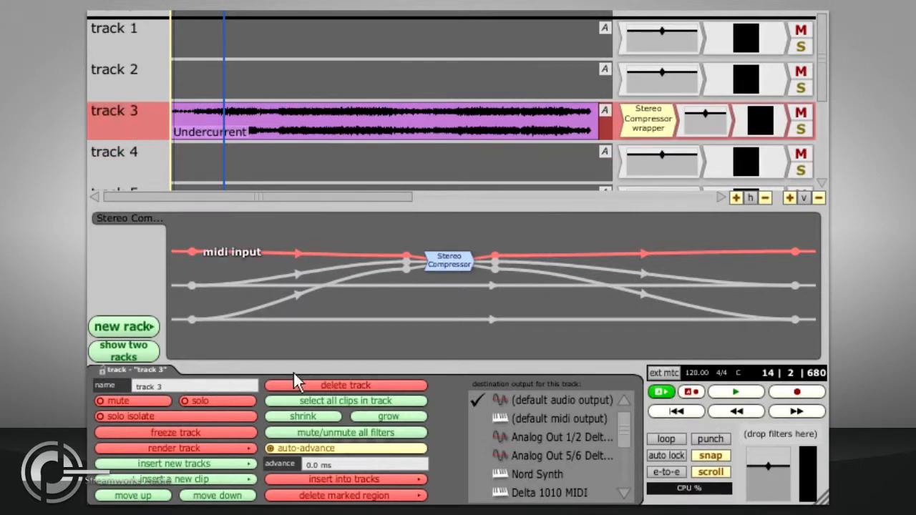
left_click(347, 462)
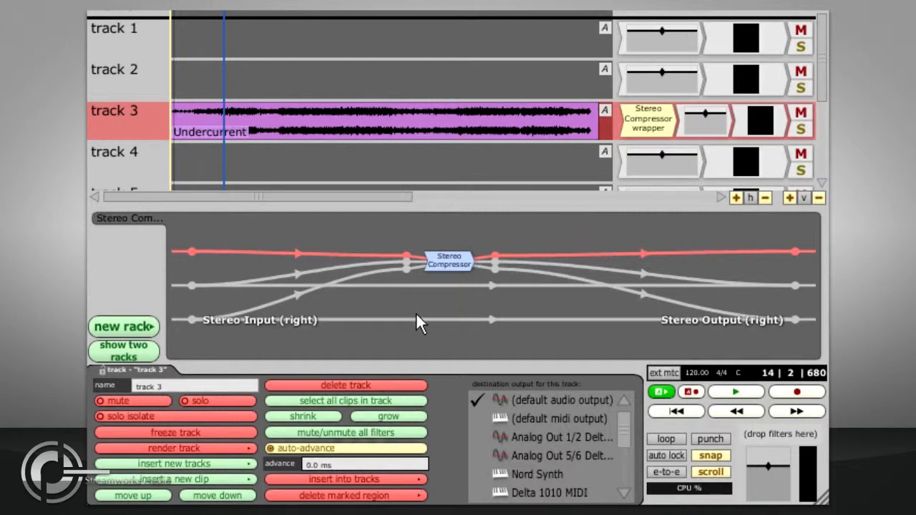
Duplicate the Stereo Compressor below the original in the rack and wire its left and right channels in parallel, replacing the direct dry connections
left_click(445, 264)
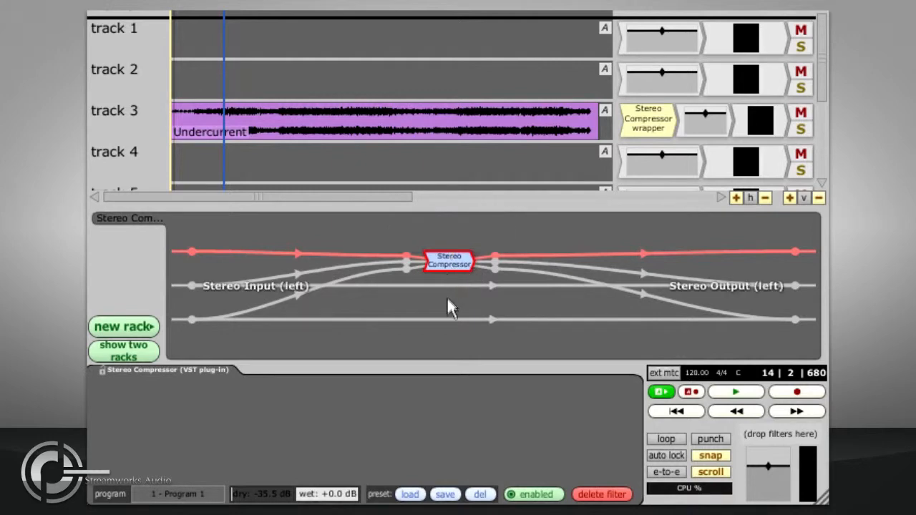
key("ctrl+c")
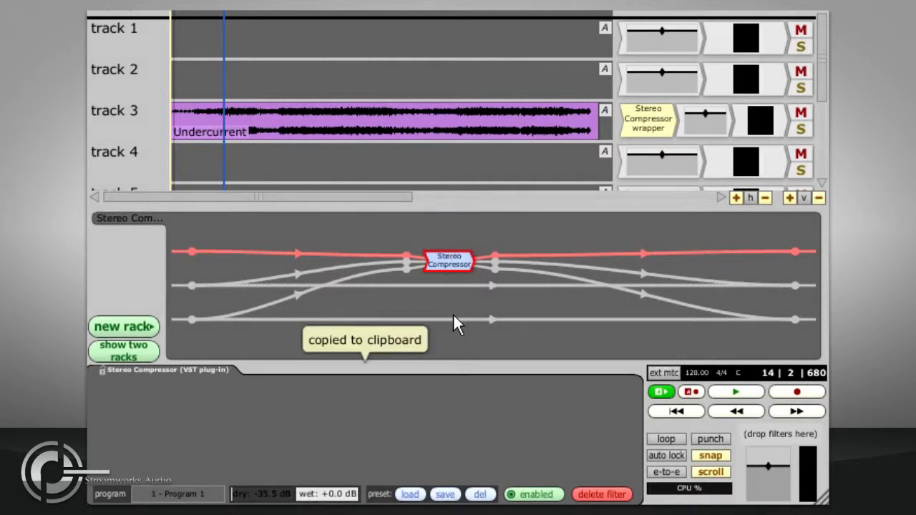
key("ctrl+v")
left_click_drag(491, 280, 443, 341)
left_click_drag(463, 288, 486, 345)
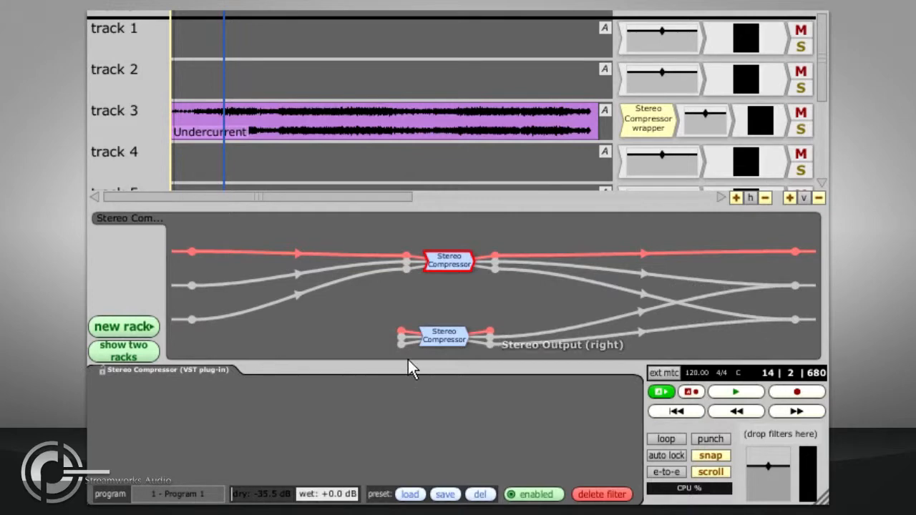
left_click_drag(401, 337, 193, 286)
left_click_drag(190, 321, 403, 347)
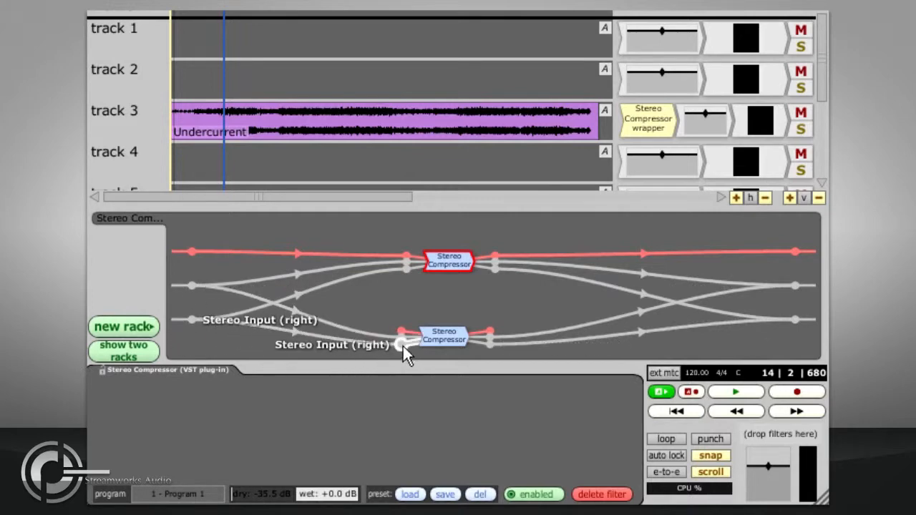
Compare track 3's advance time with two parallel Stereo Compressors and with two in series
left_click(450, 302)
left_click(133, 122)
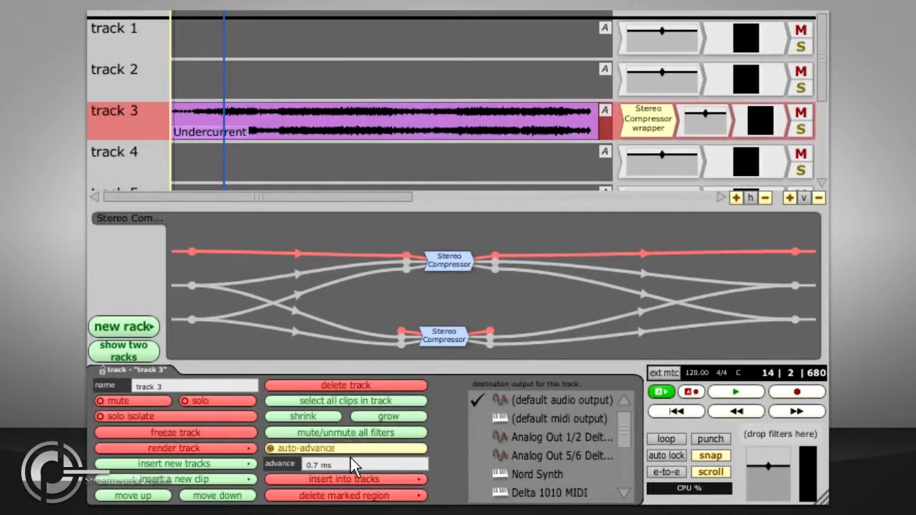
left_click(349, 464)
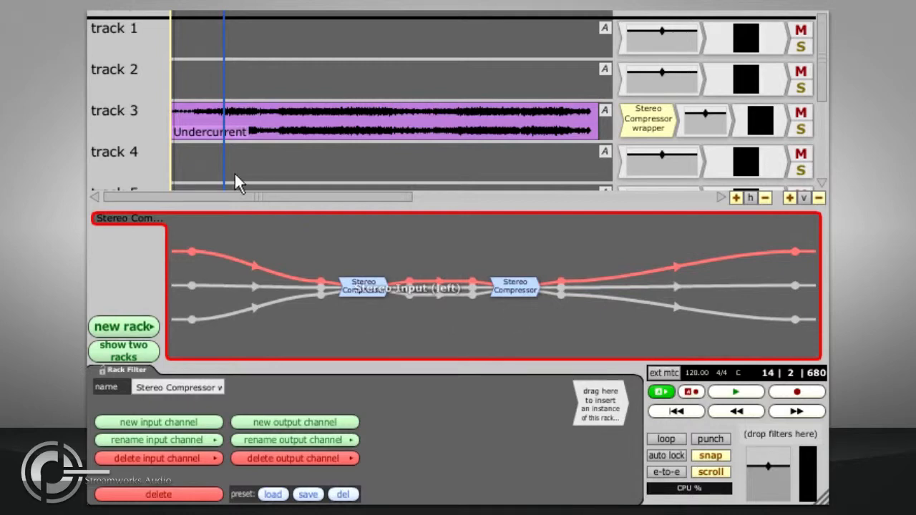
left_click(132, 131)
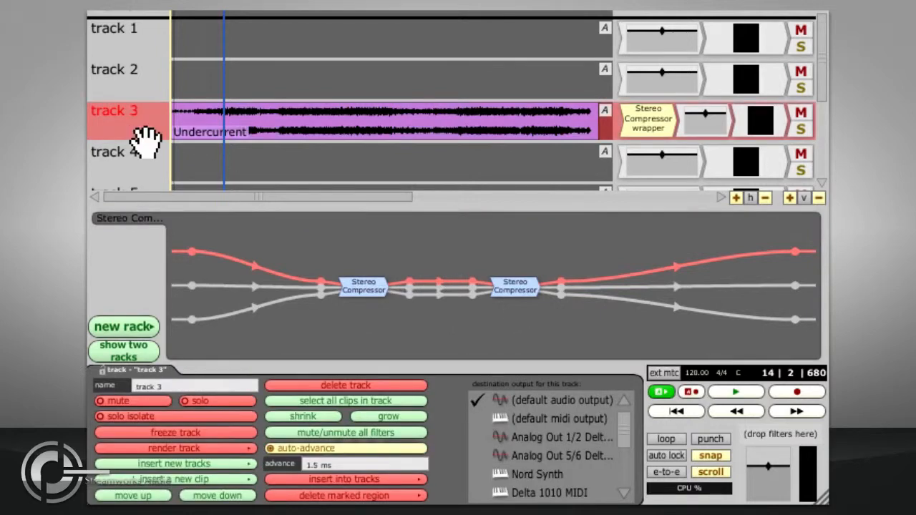
left_click(348, 464)
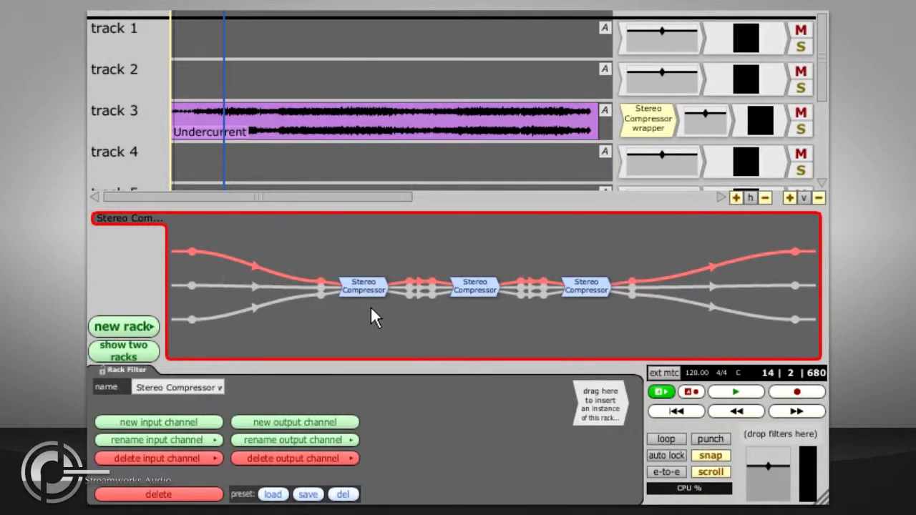
Examine track 3's advance time with three compressors in series and with two in series alongside a parallel one
left_click(143, 130)
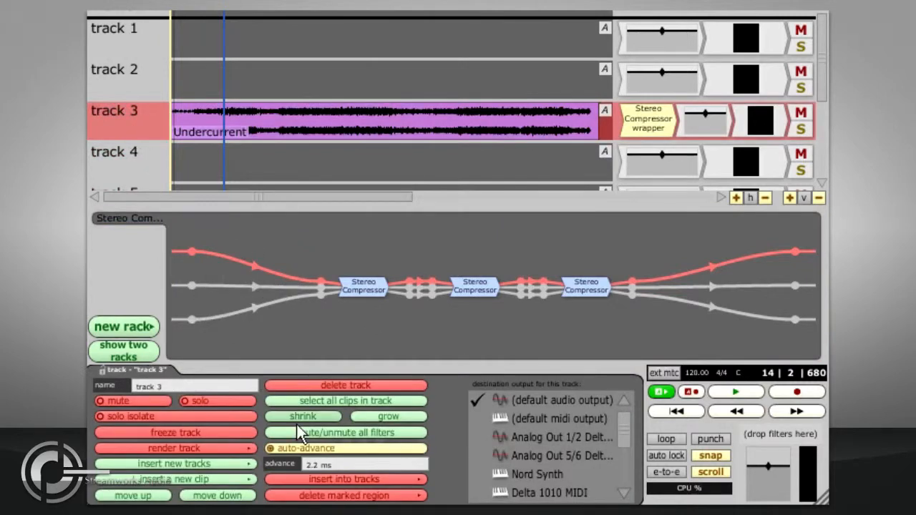
left_click(357, 464)
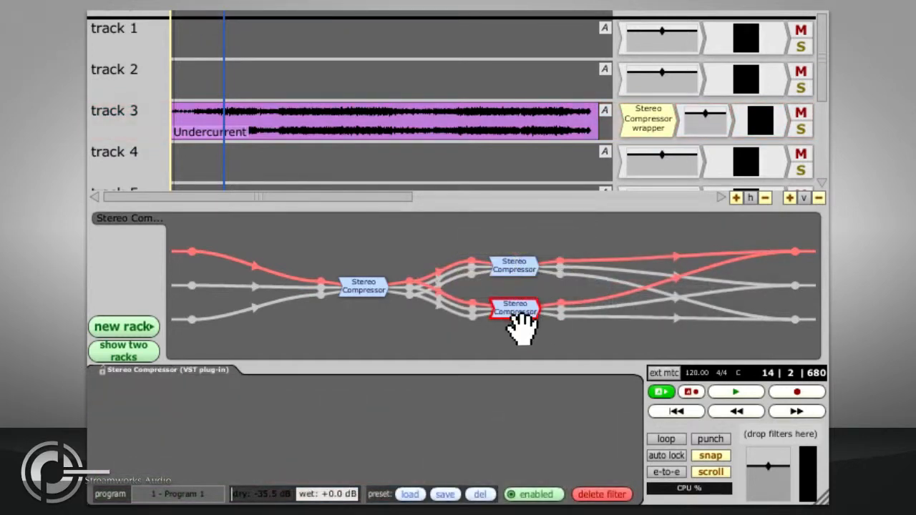
left_click(170, 114)
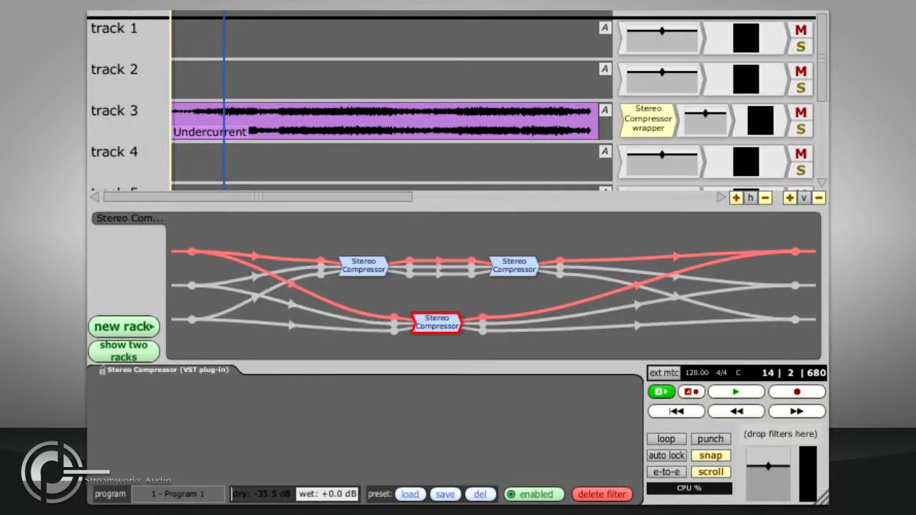
left_click(127, 137)
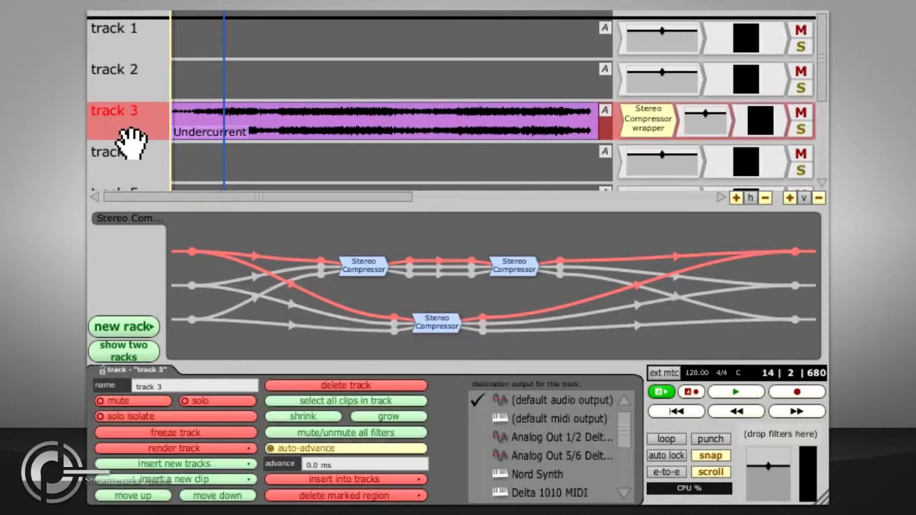
left_click(350, 465)
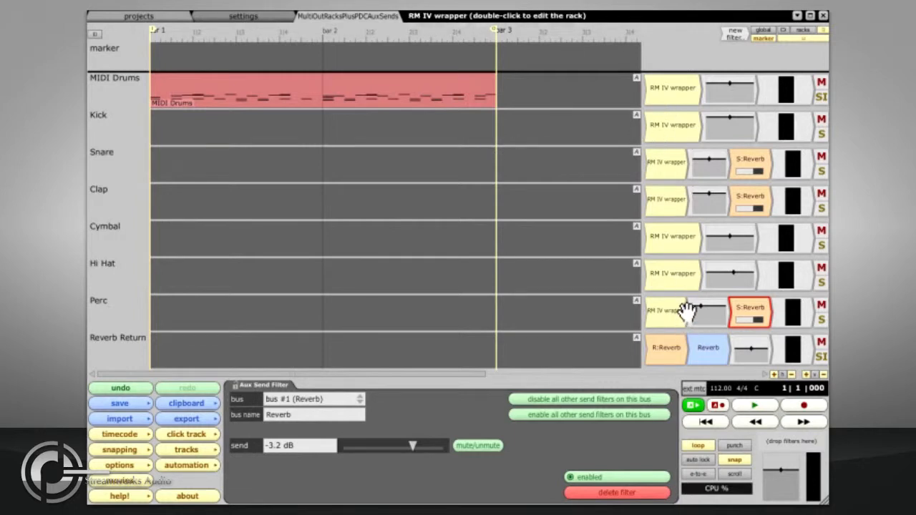
Play the multi-output drum loop and inspect the Snare track's advance time and its reverb send filter
left_click(687, 312)
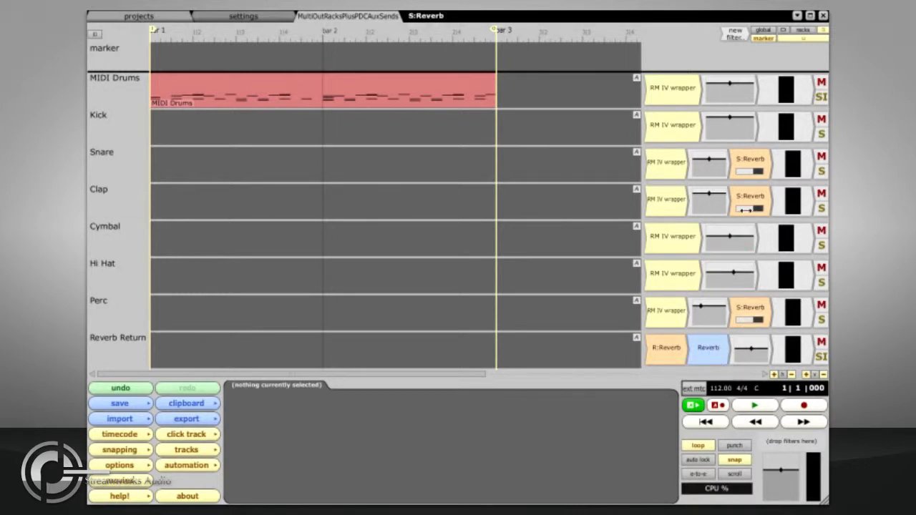
key("space")
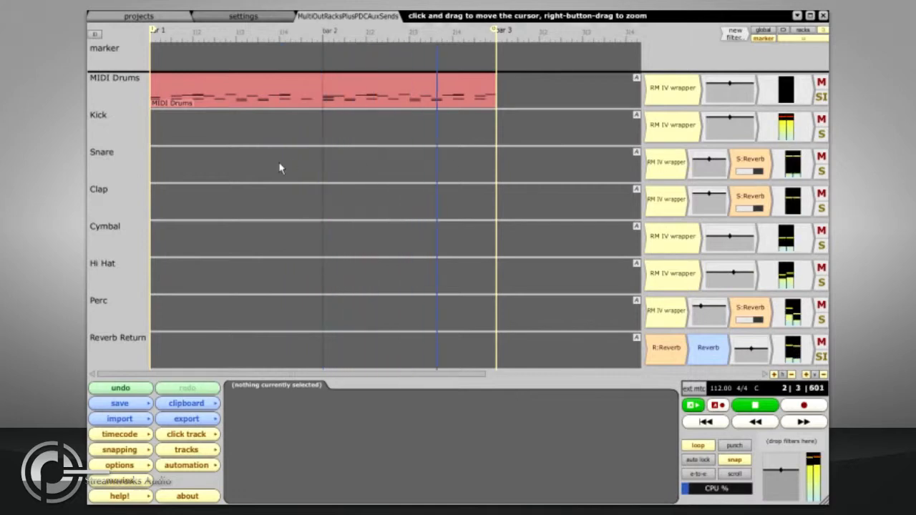
left_click(118, 155)
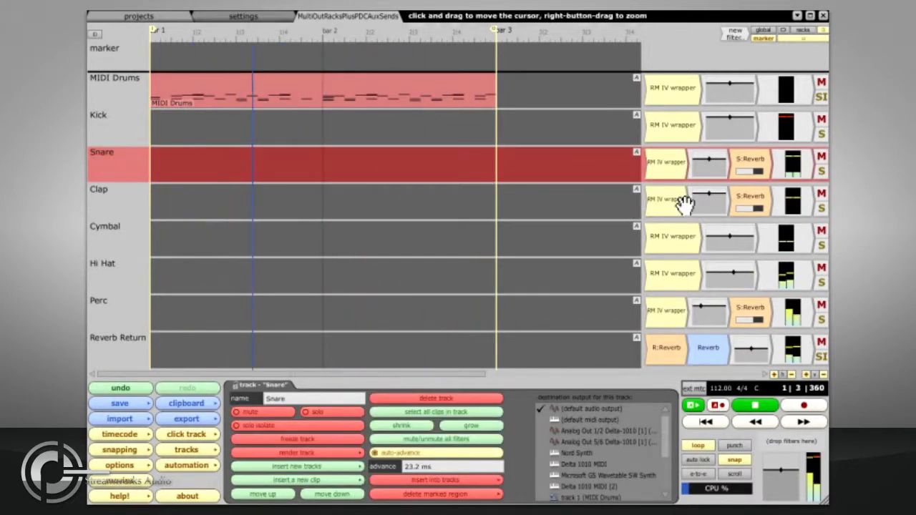
mouse_move(751, 171)
left_mouse_down()
mouse_move(706, 165)
mouse_move(735, 164)
left_mouse_up()
left_click_drag(748, 160, 751, 162)
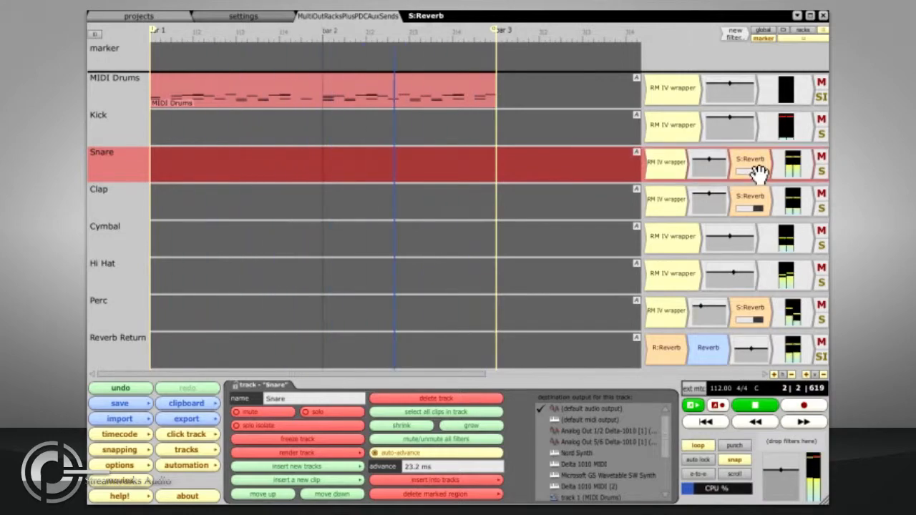
Hide the SIR_1011 interface on Reverb Return, wrap the reverb in a new rack filter, and hide the rack editor
double_click(676, 356)
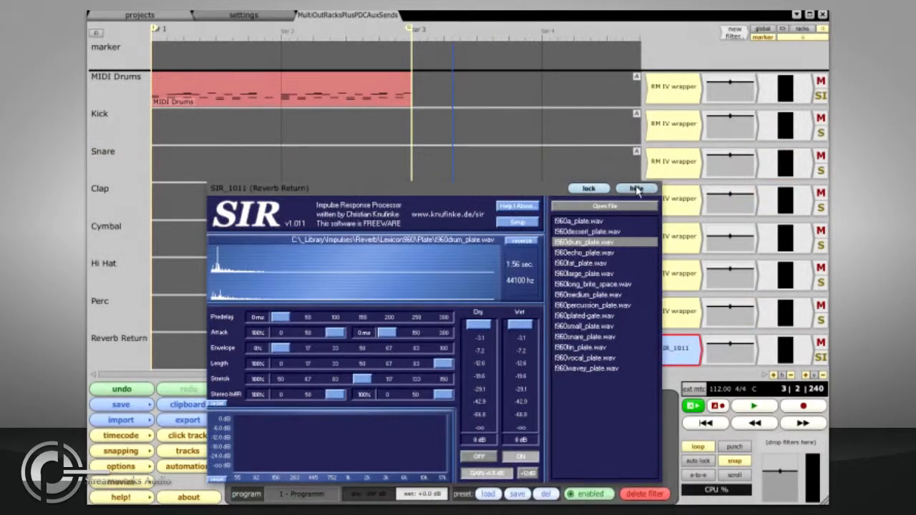
left_click(637, 189)
right_click(669, 350)
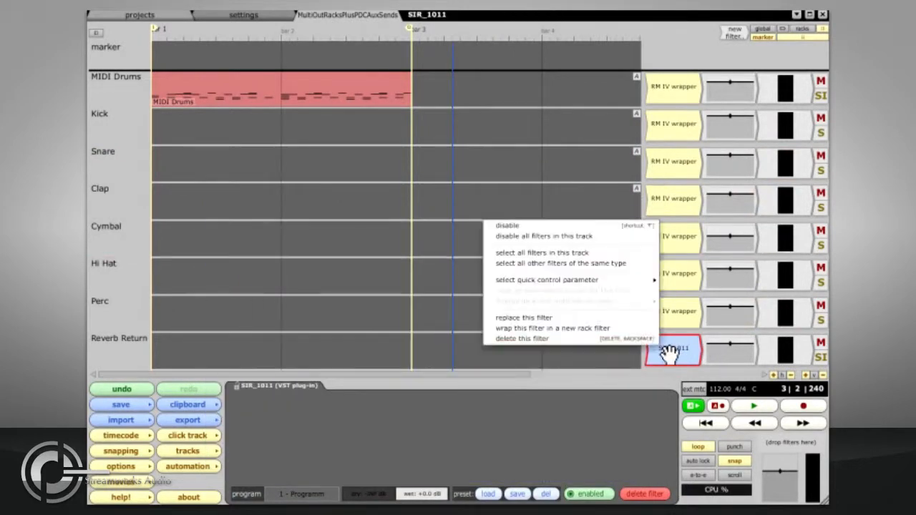
left_click(635, 329)
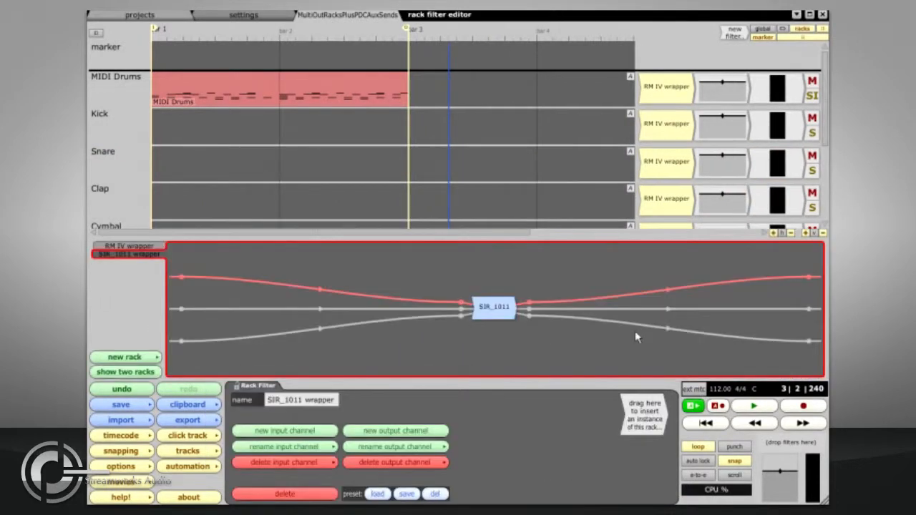
key("F12")
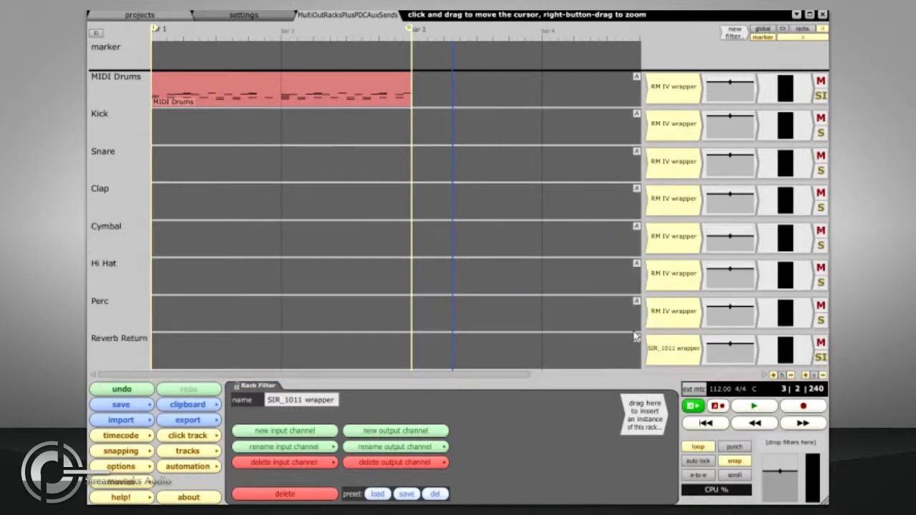
Add an SIR_1011 wrapper instance after the Snare's volume filter with its dry level at +0.0 dB, and audition the loop
left_click_drag(684, 350, 766, 174)
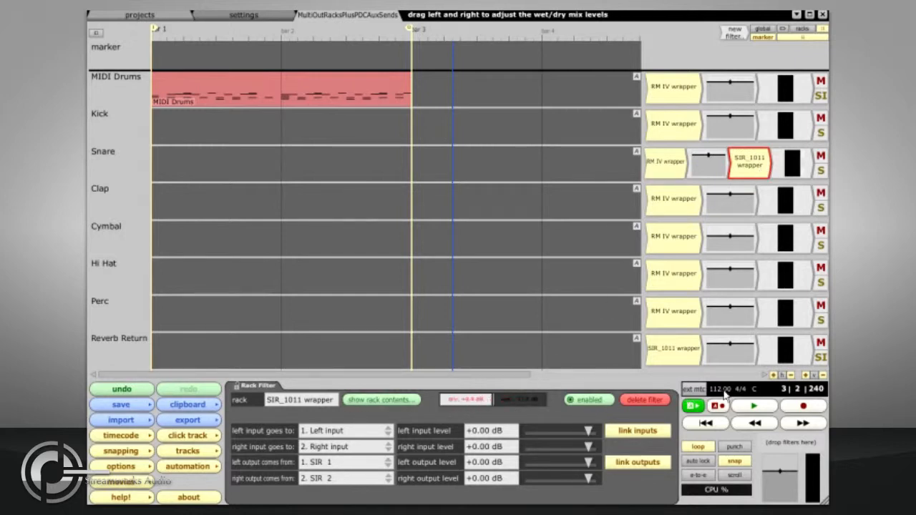
key("space")
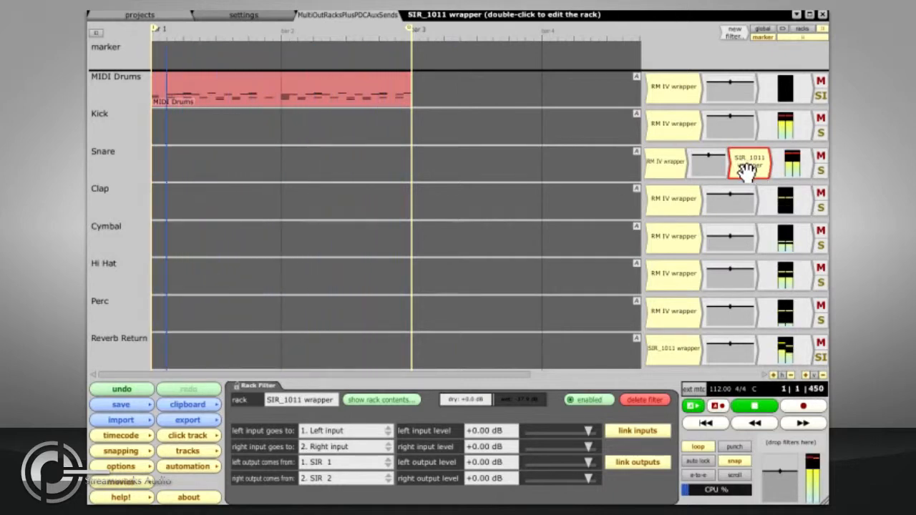
key("space")
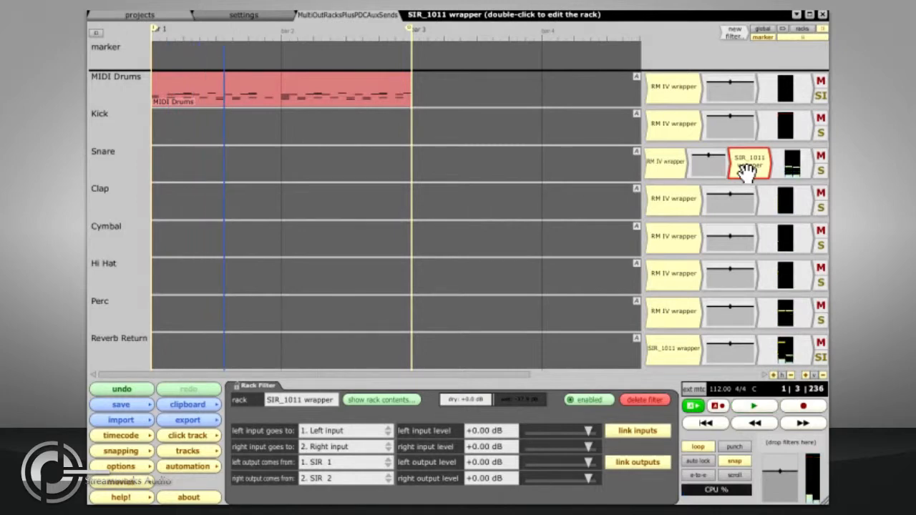
Copy the SIR_1011 wrapper to the other drum tracks, set the Kick instance's left and right input levels to -INF dB, and start playback
left_click_drag(746, 170, 774, 88)
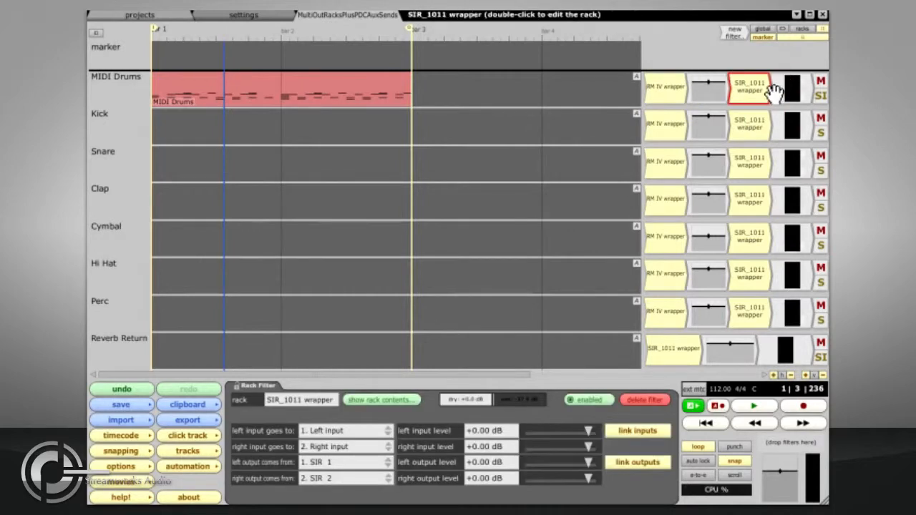
left_click(759, 133)
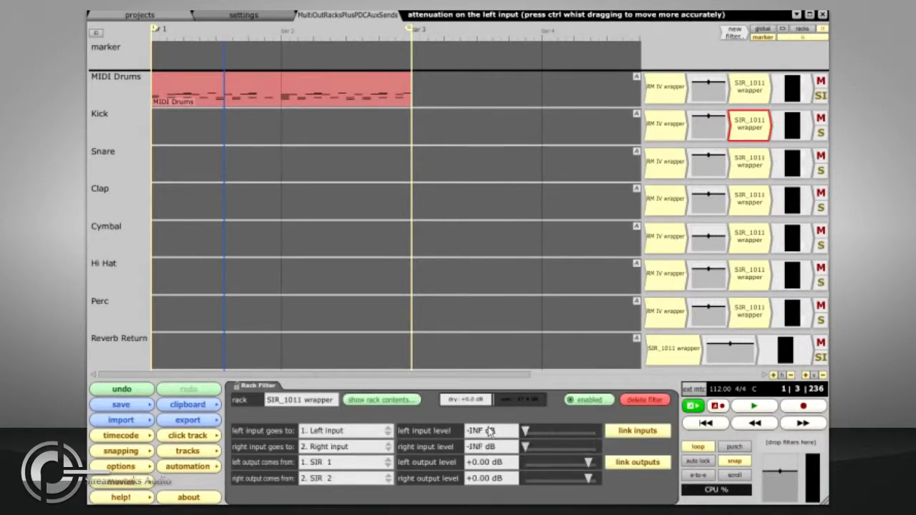
left_click(753, 406)
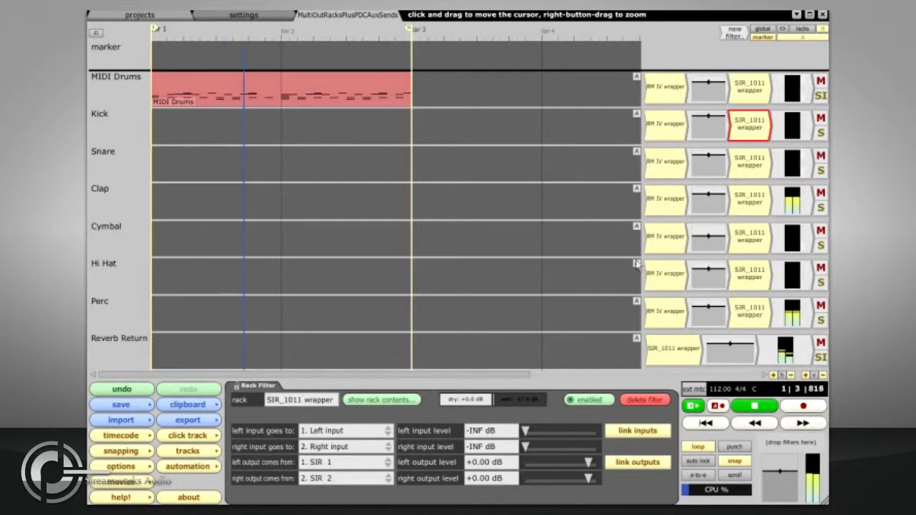
Lower the SIR_1011 wrapper input levels on Cymbal, Hi Hat (-12.56 dB) and Perc, and adjust the Reverb Return volume
left_click(757, 196)
left_click(752, 242)
left_click_drag(588, 431, 582, 433)
left_click(751, 277)
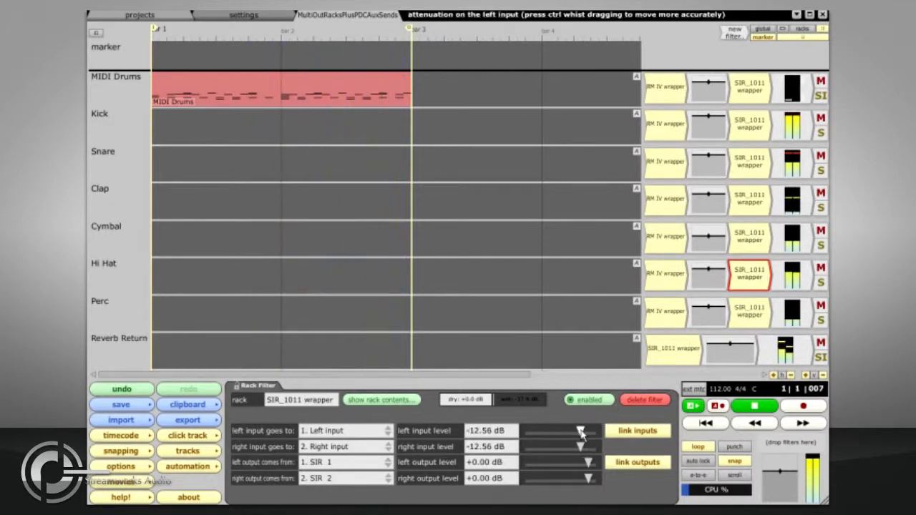
left_click(753, 313)
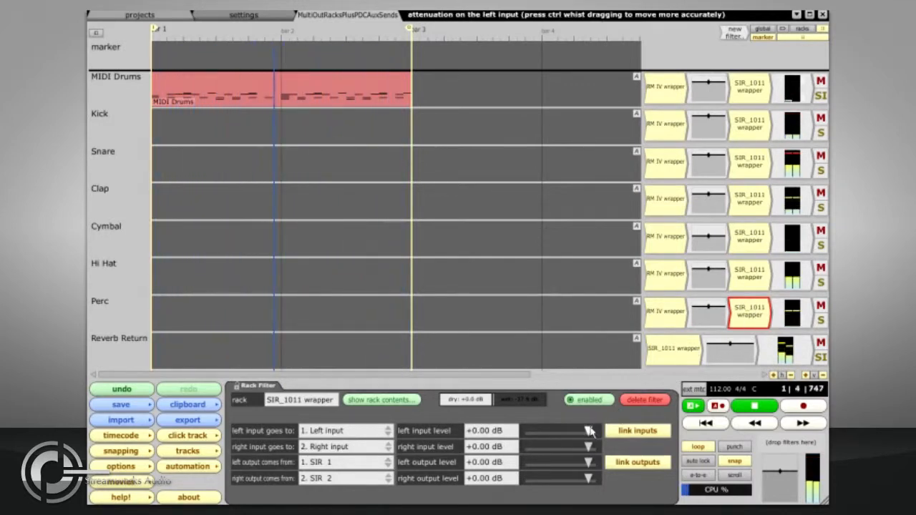
left_click_drag(585, 431, 582, 434)
mouse_move(729, 352)
left_mouse_down()
mouse_move(727, 464)
mouse_move(730, 362)
left_mouse_up()
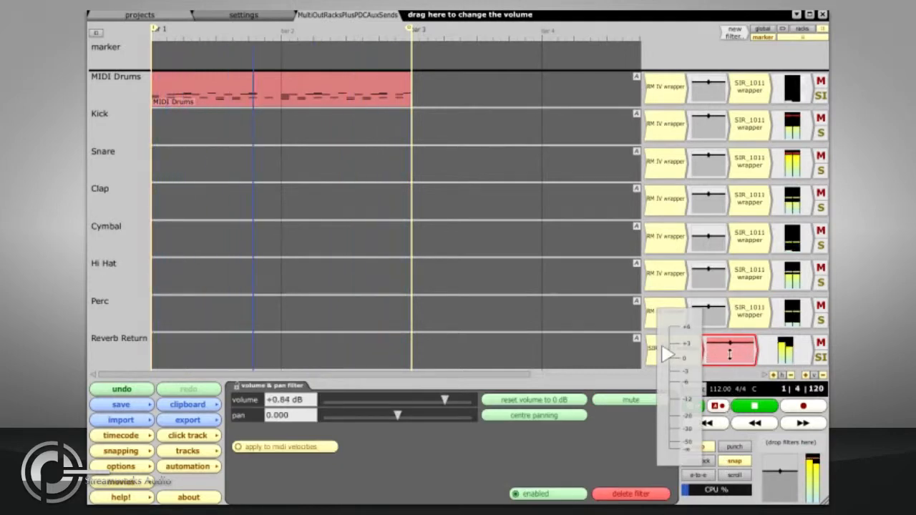